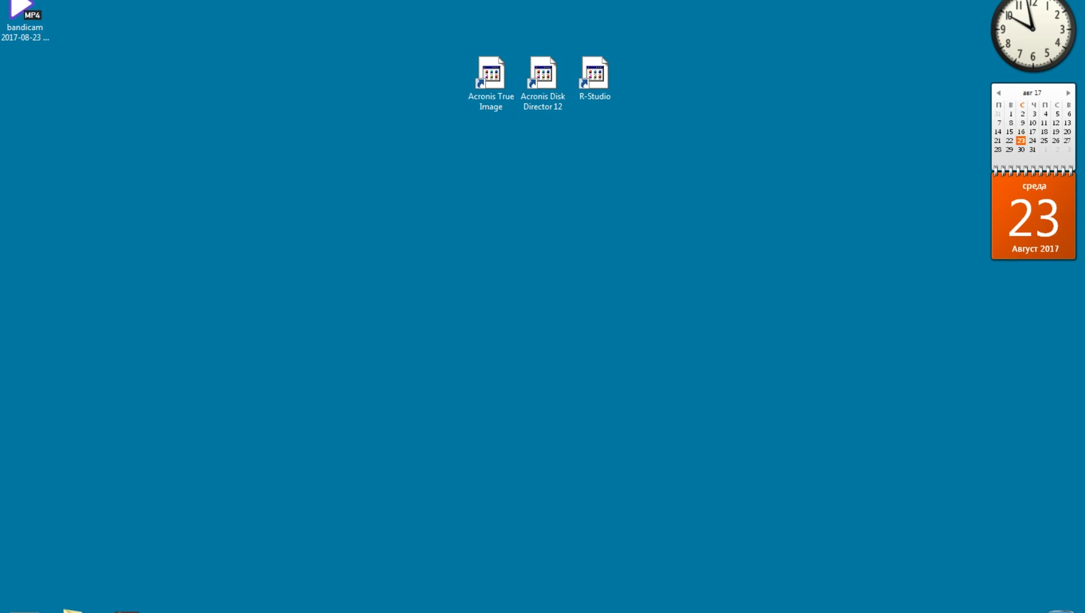
- Open local disk E:, read the text file пароли.txt and close it, and return to the list of drives
key("super+e")
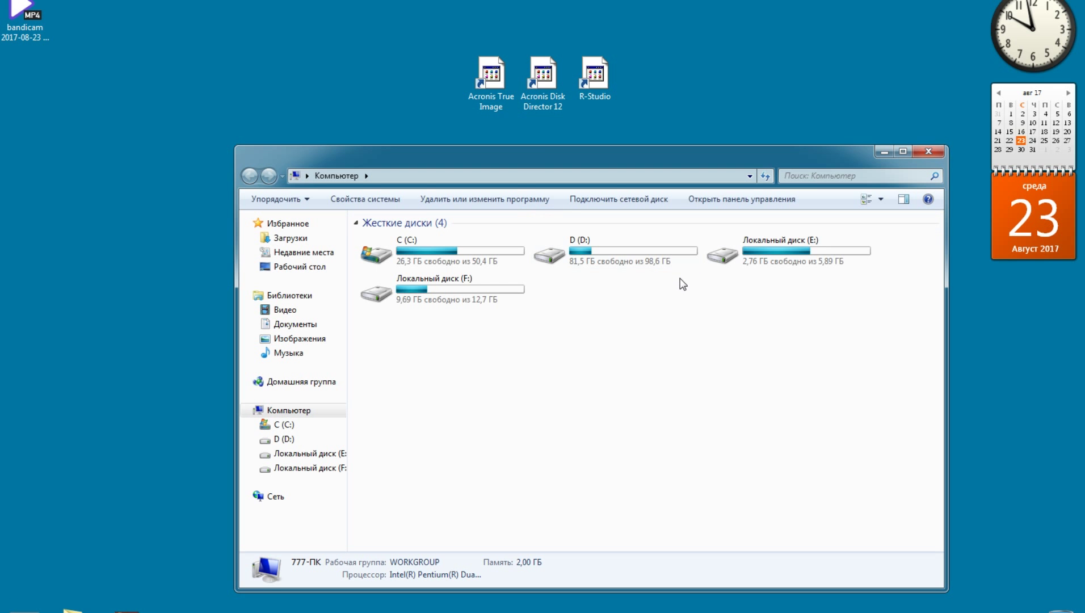
left_click(748, 249)
left_click(448, 285)
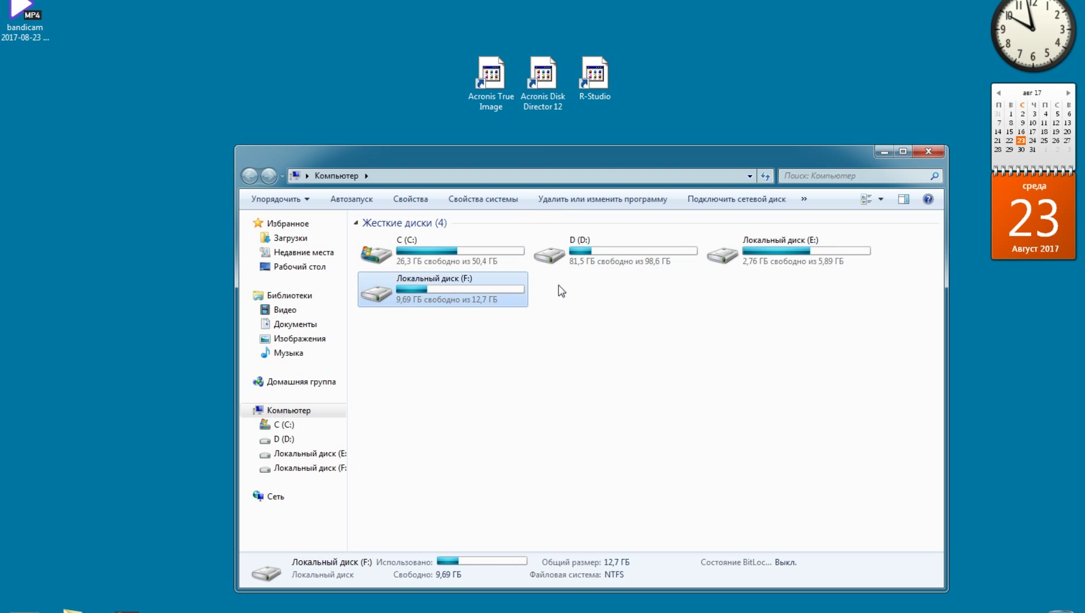
double_click(724, 261)
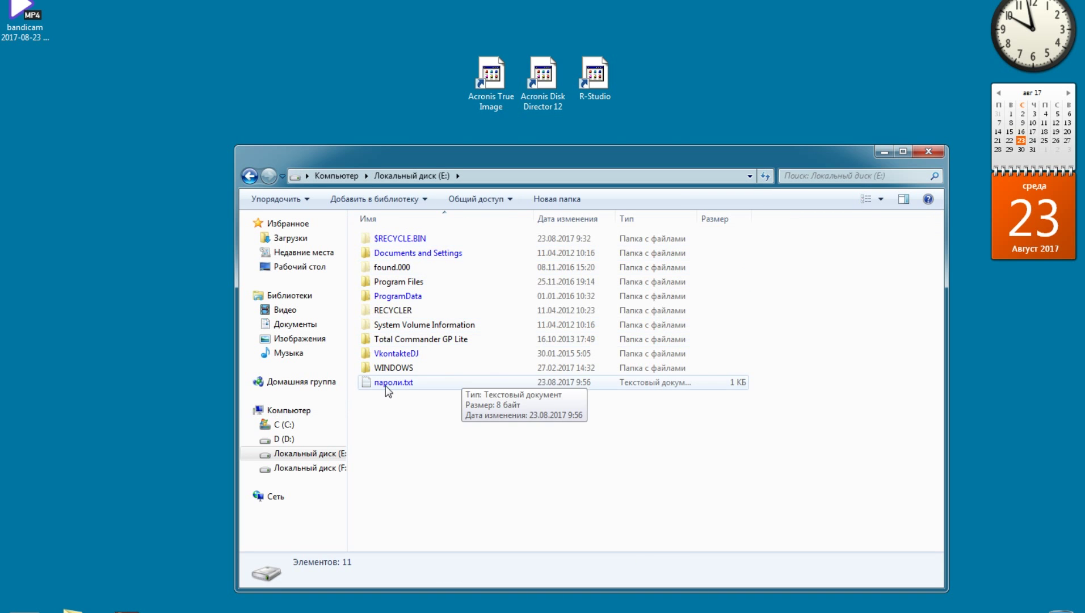
left_click(386, 386)
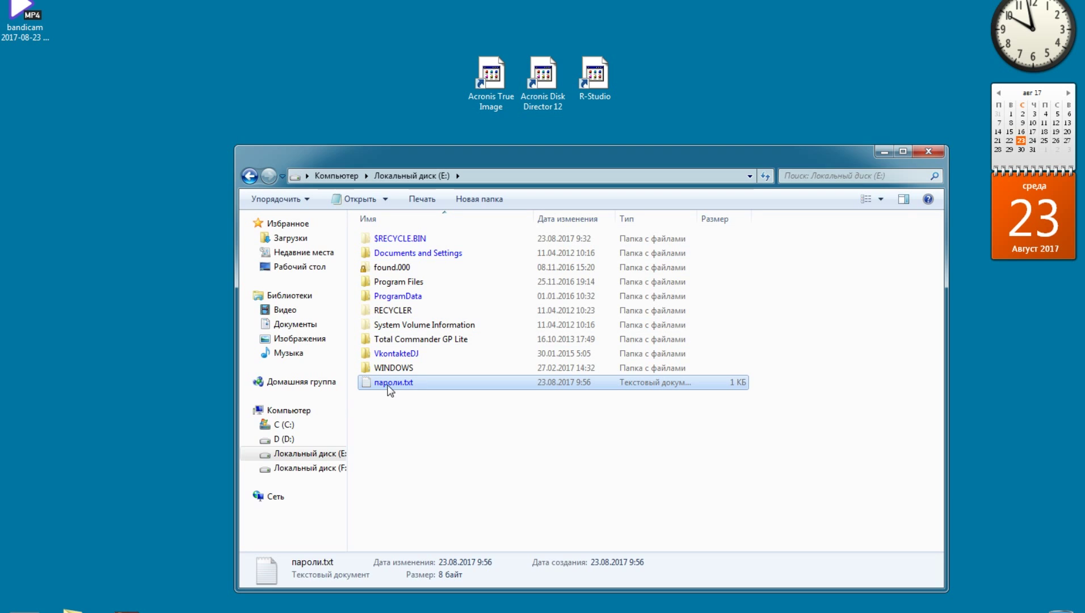
double_click(393, 383)
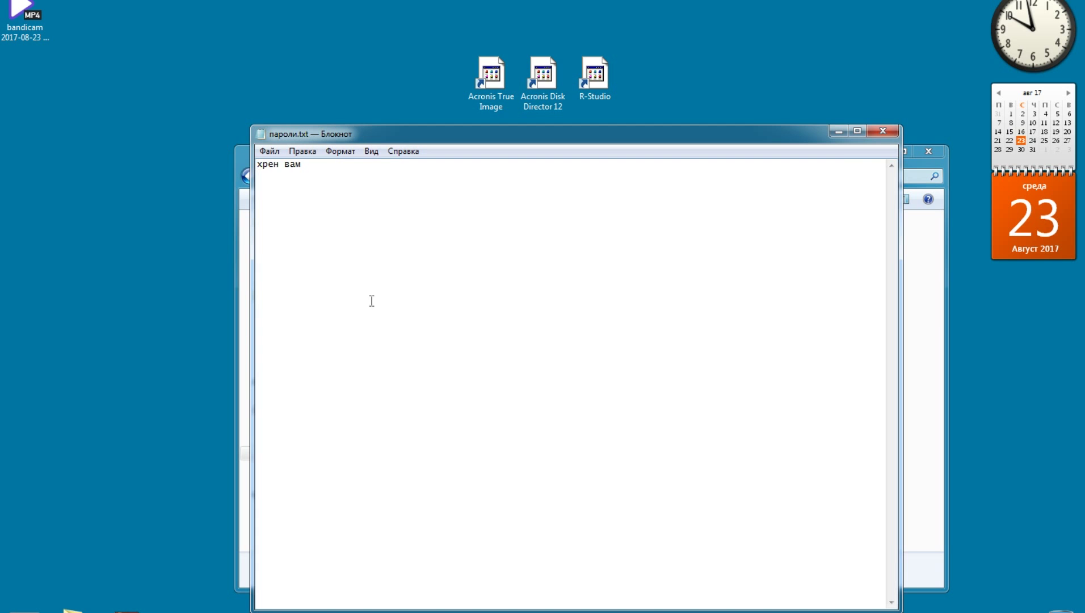
left_click(882, 131)
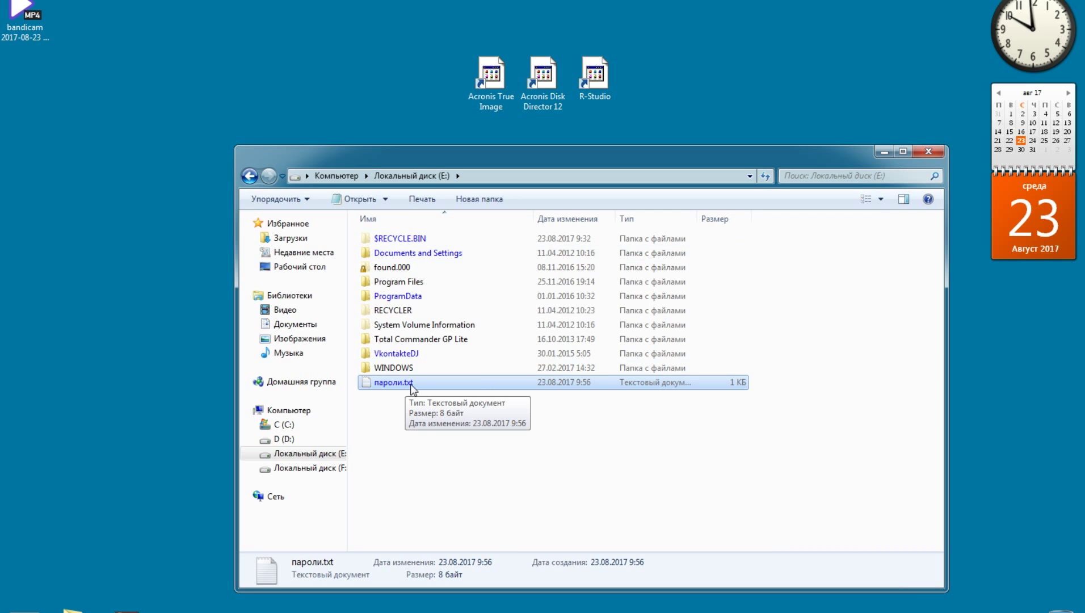
left_click(612, 72)
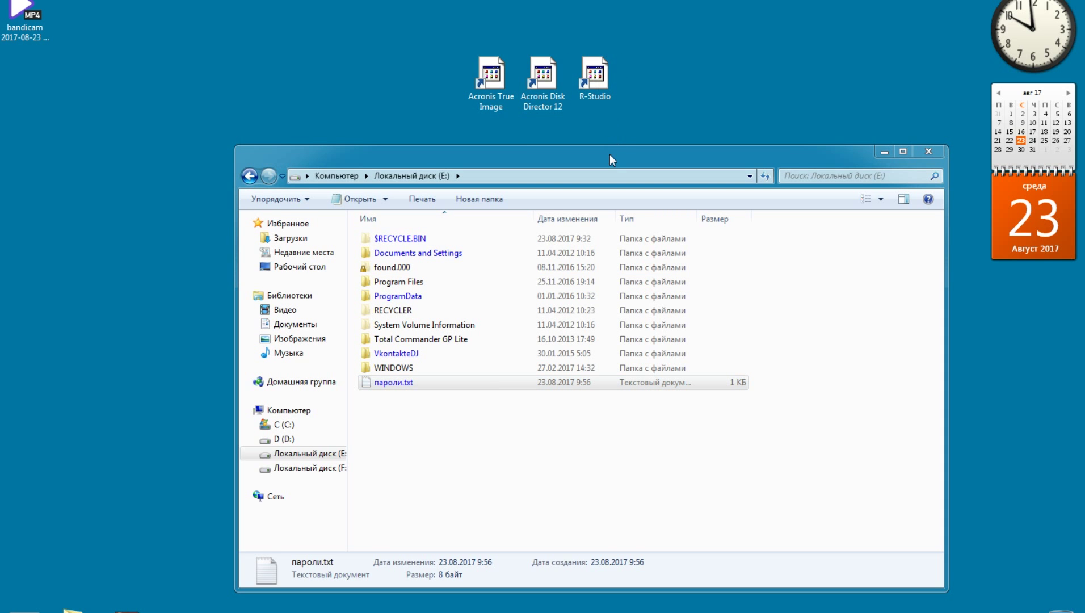
left_click_drag(609, 154, 604, 145)
left_click(245, 169)
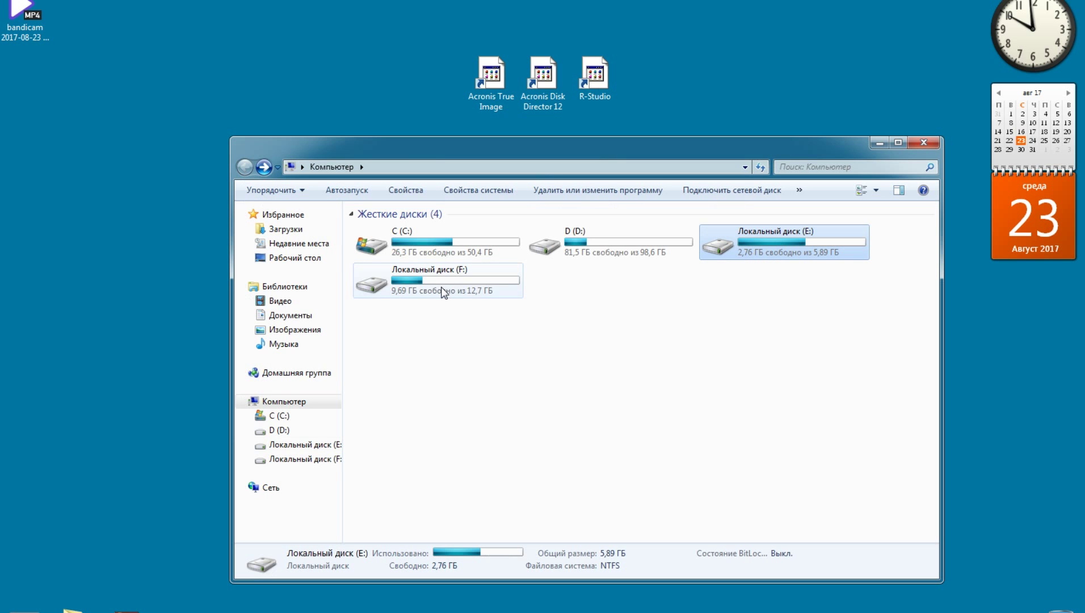
double_click(761, 238)
right_click(760, 238)
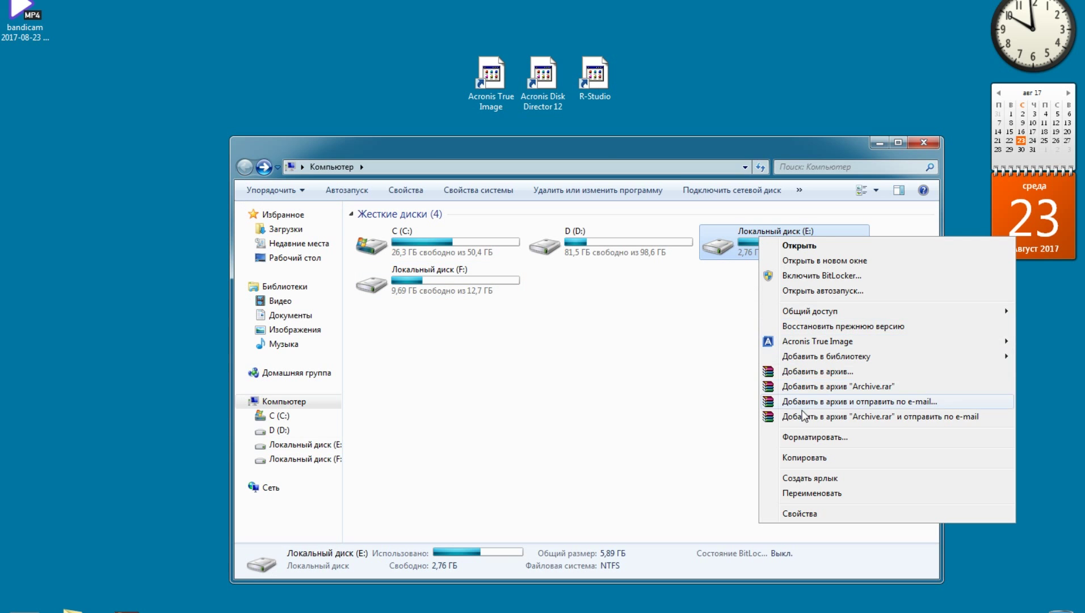
left_click(805, 438)
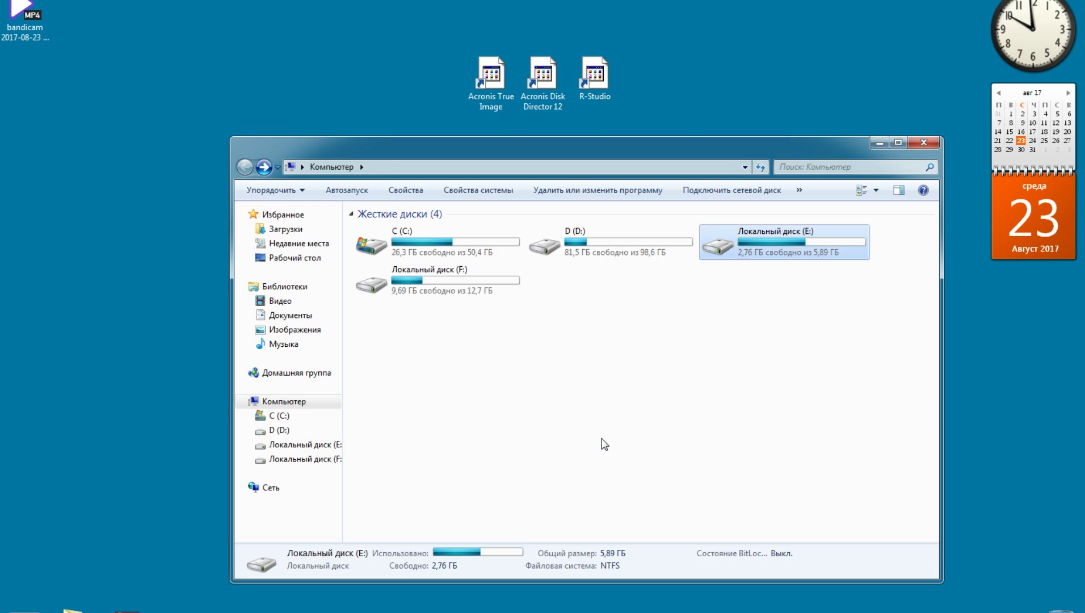
left_click(604, 443)
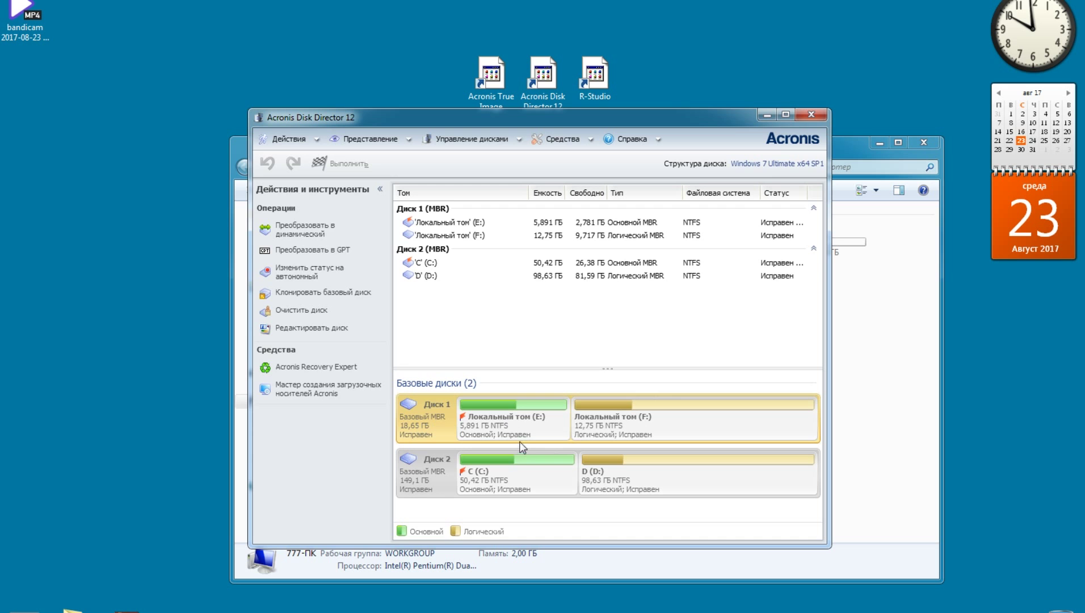
left_click(775, 113)
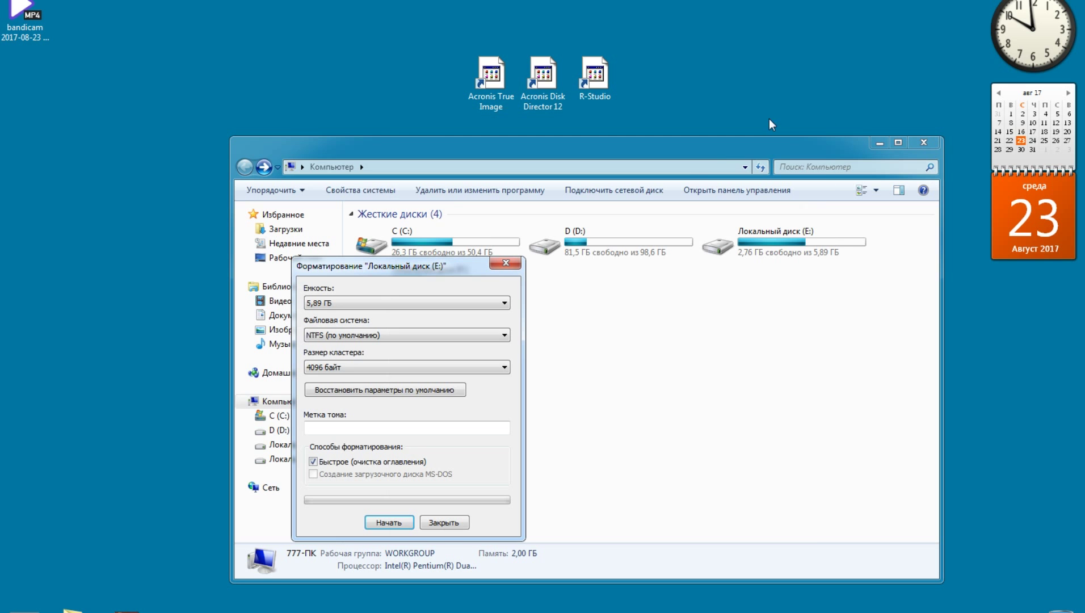
left_click(506, 263)
- Browse the WINDOWS folder and Documents and Settings\Admin\Рабочий стол on disk E:, and return to the list of drives
double_click(732, 248)
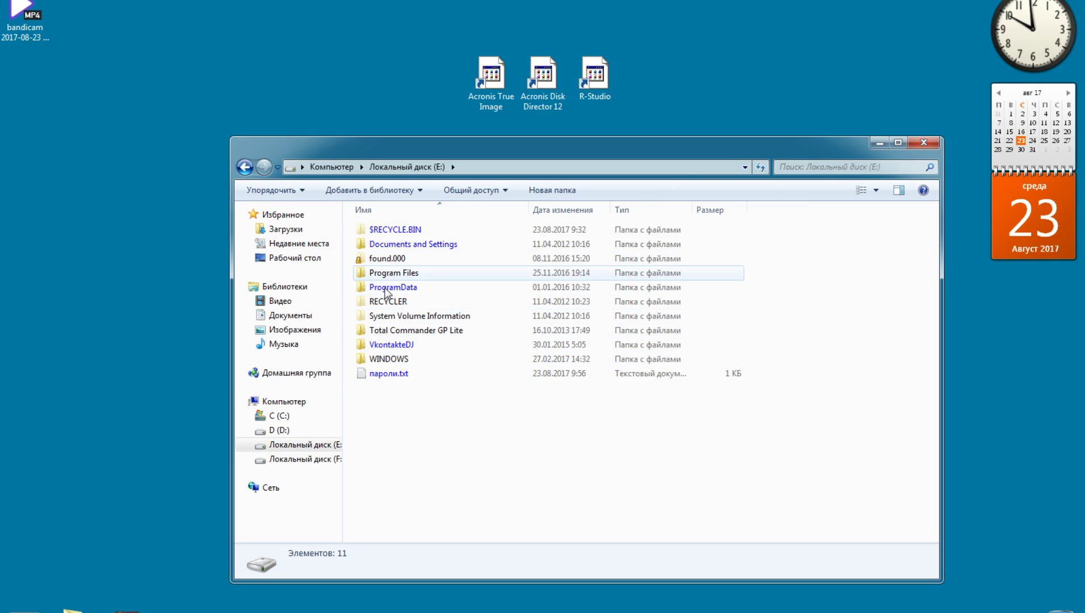
double_click(389, 359)
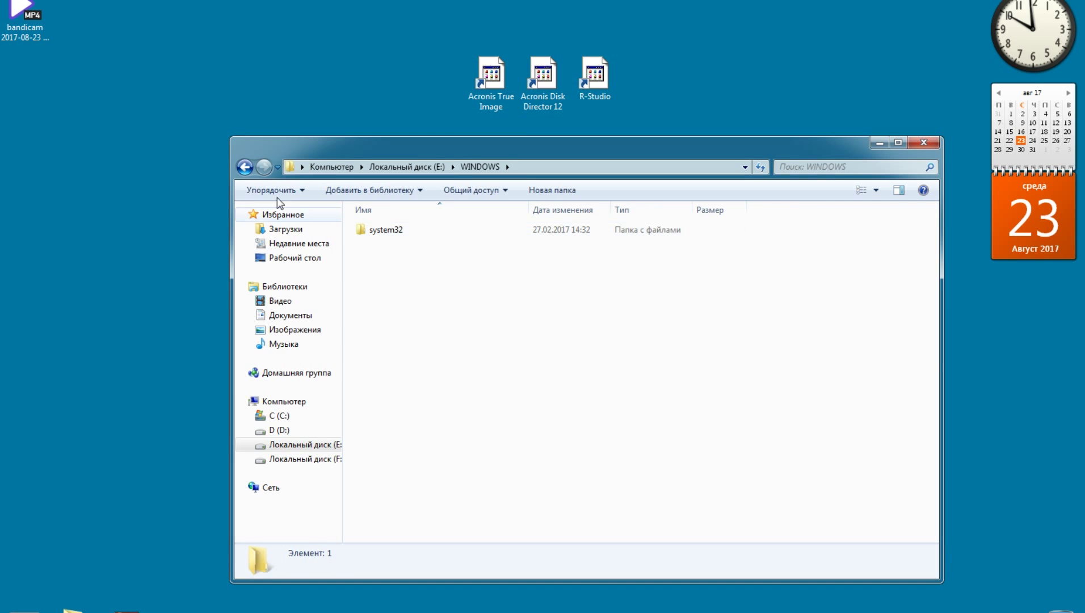
left_click(245, 167)
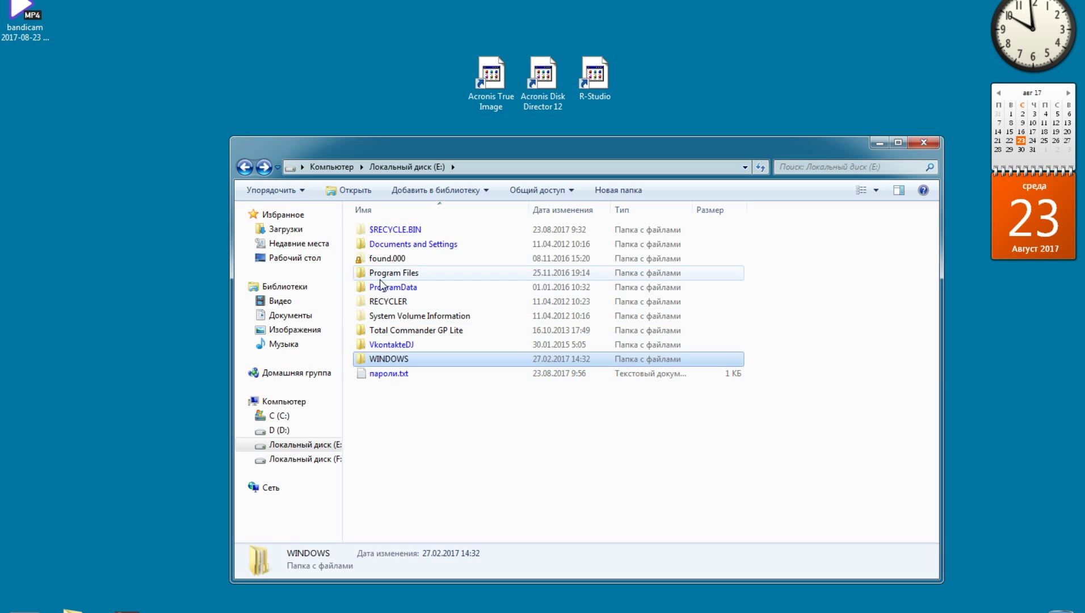
double_click(377, 245)
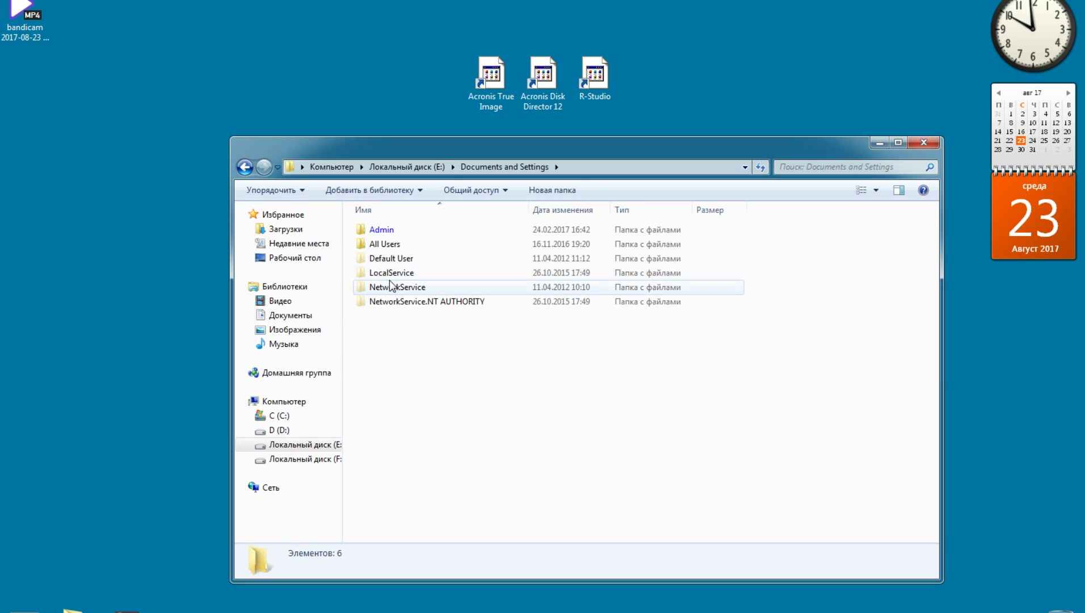
double_click(377, 230)
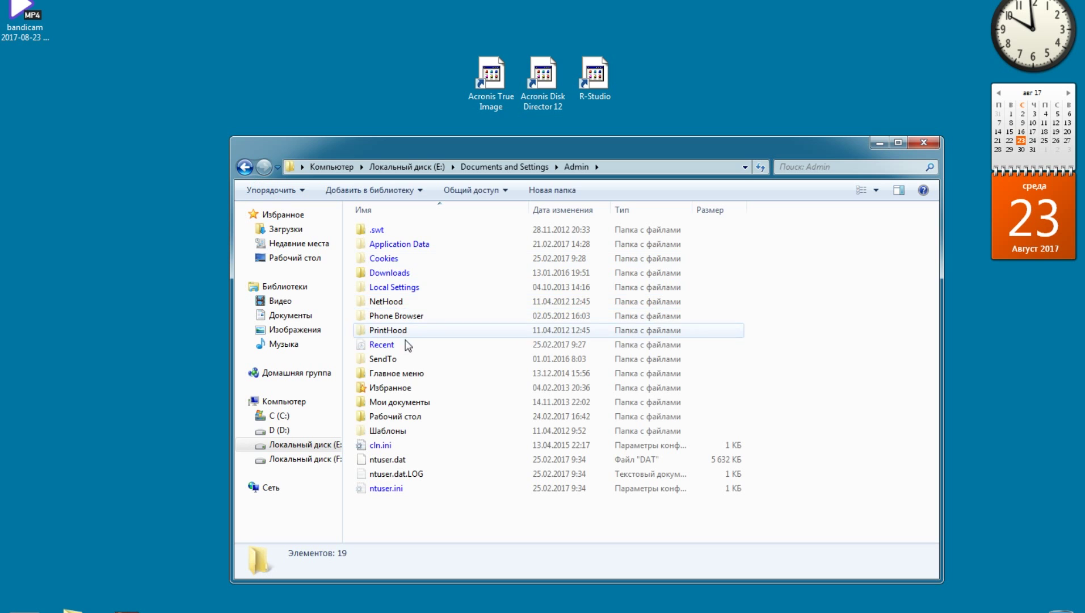
double_click(399, 419)
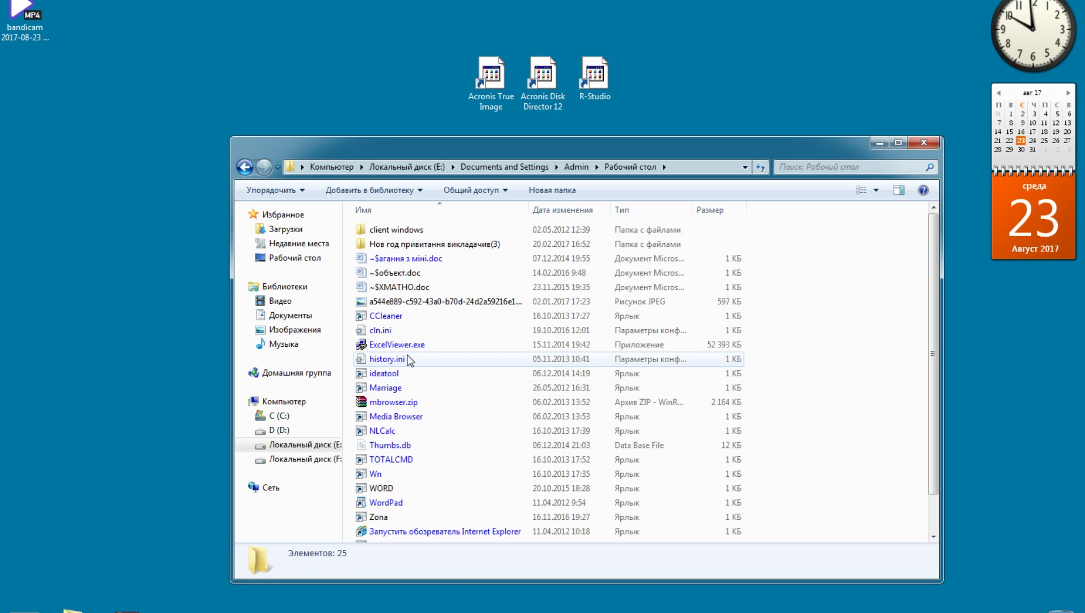
left_click(244, 168)
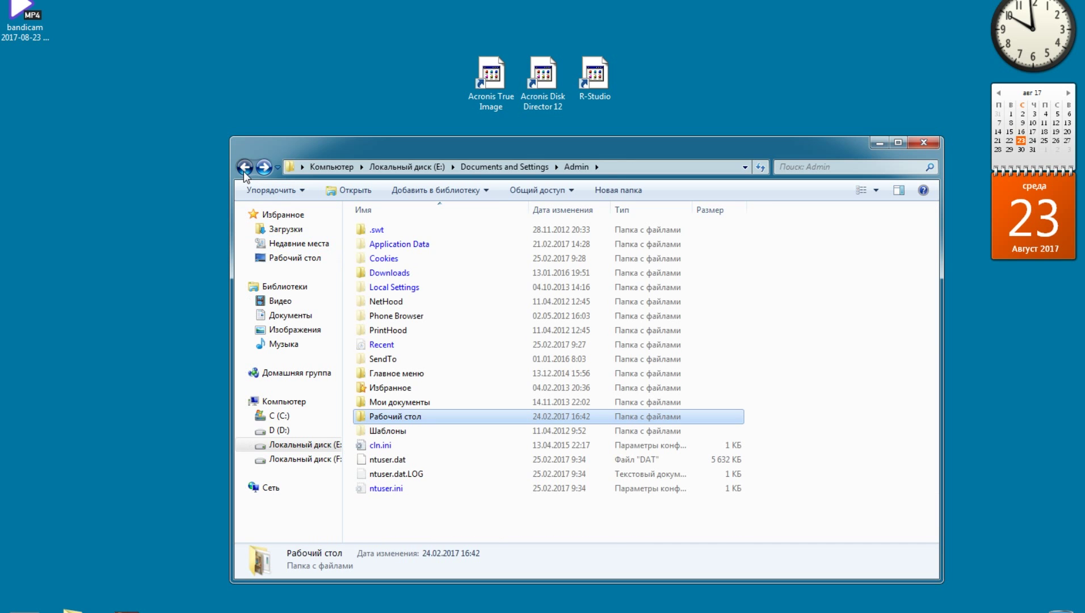
left_click(244, 168)
left_click(244, 168)
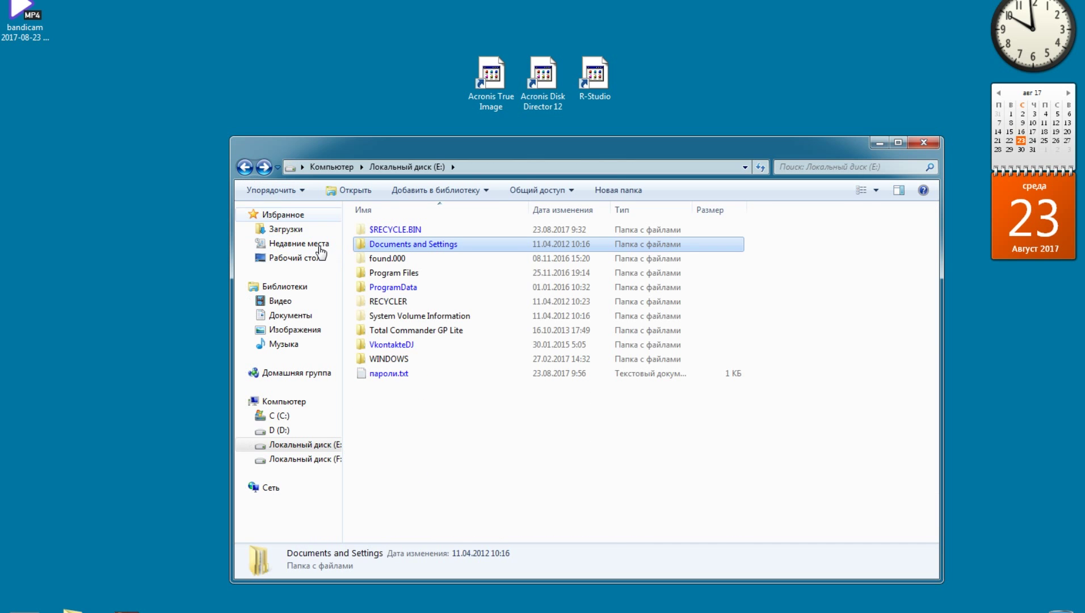
left_click(245, 169)
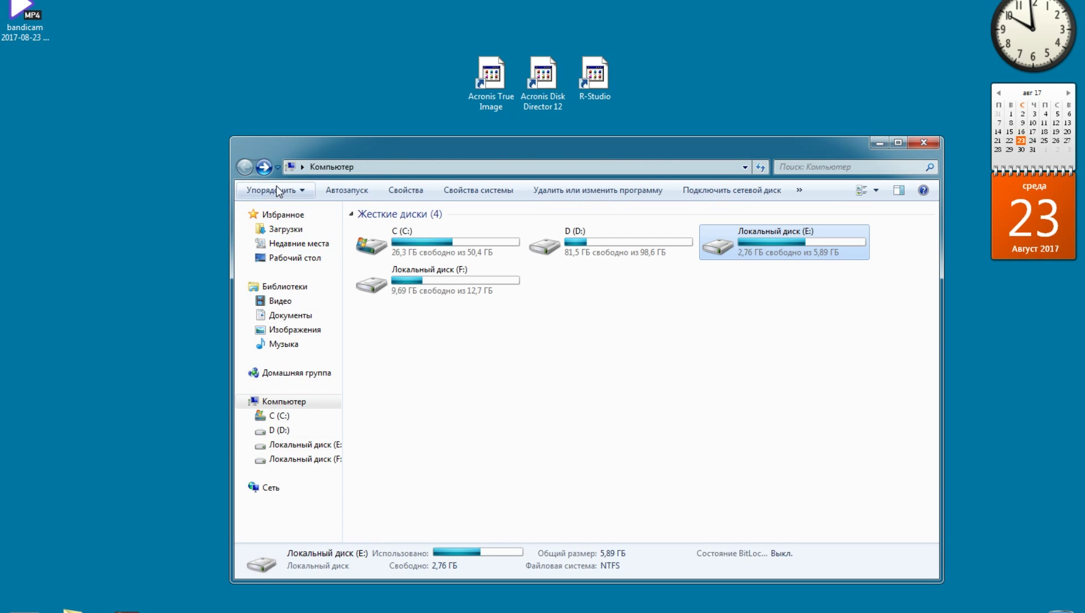
- Quick-format local disk E: as NTFS with a 4096-byte cluster size, and check the drive's contents
right_click(741, 250)
left_click(787, 448)
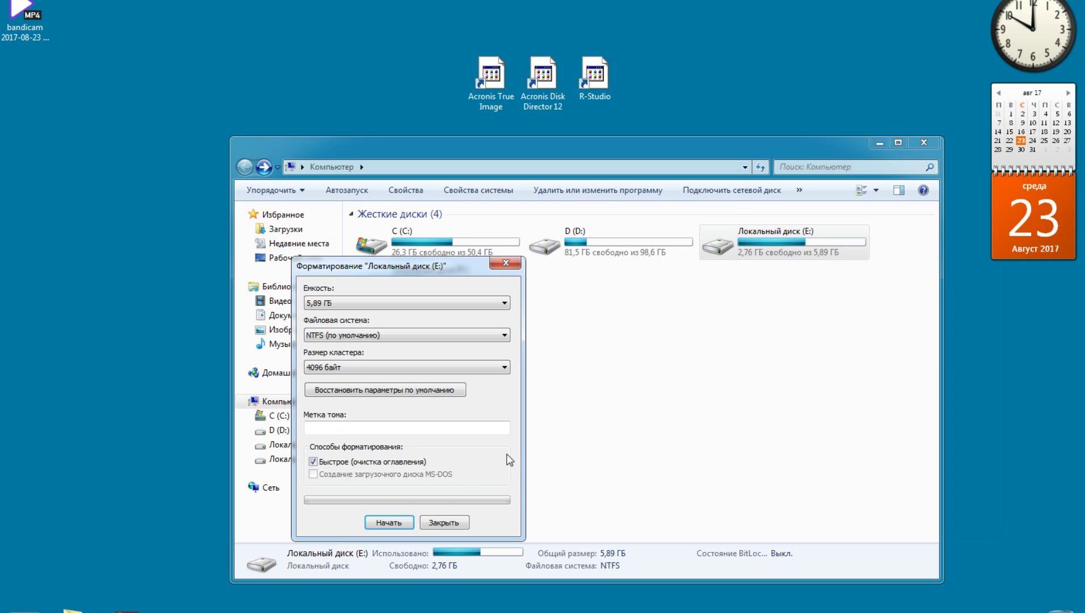
left_click(400, 522)
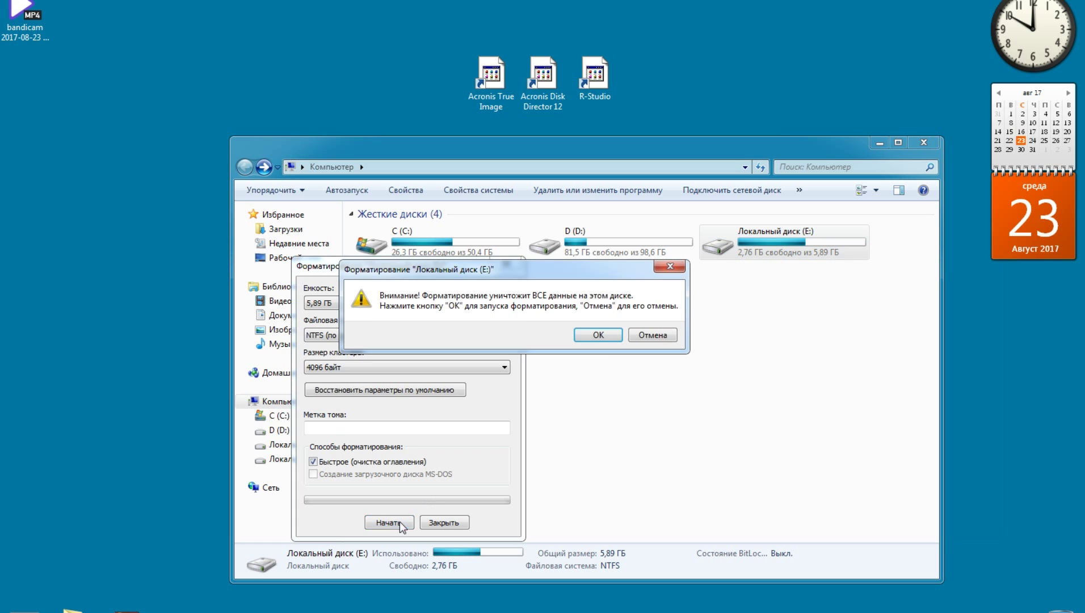
left_click(597, 338)
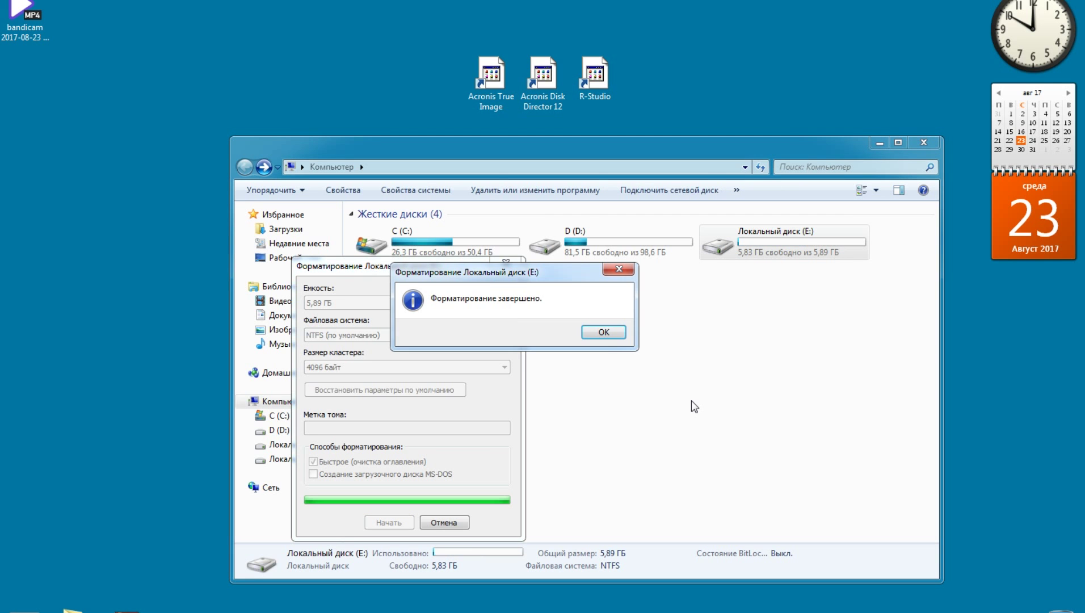
left_click(604, 335)
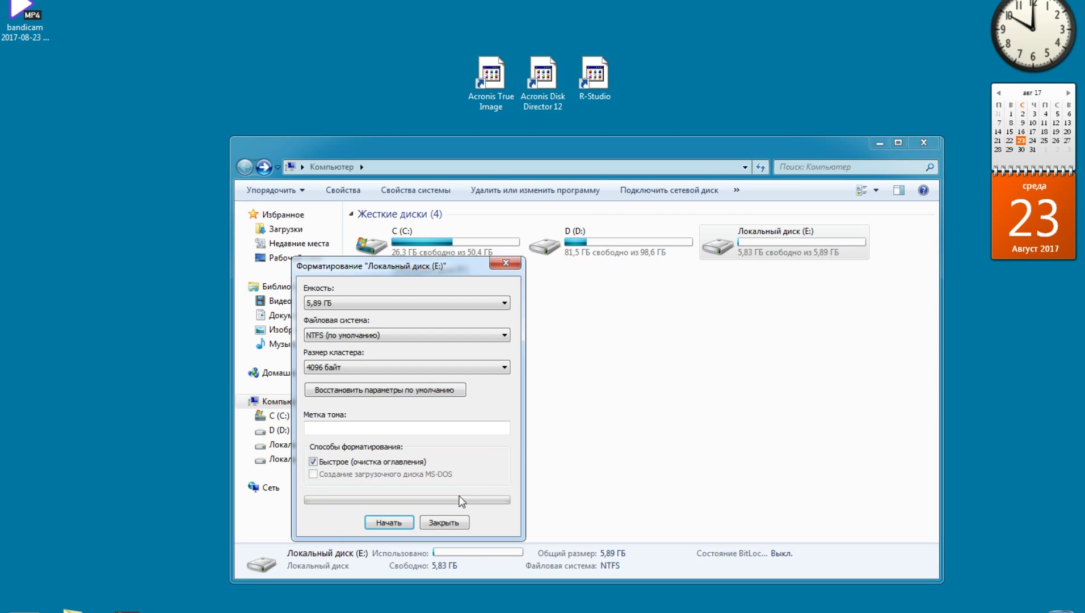
left_click(445, 522)
double_click(732, 252)
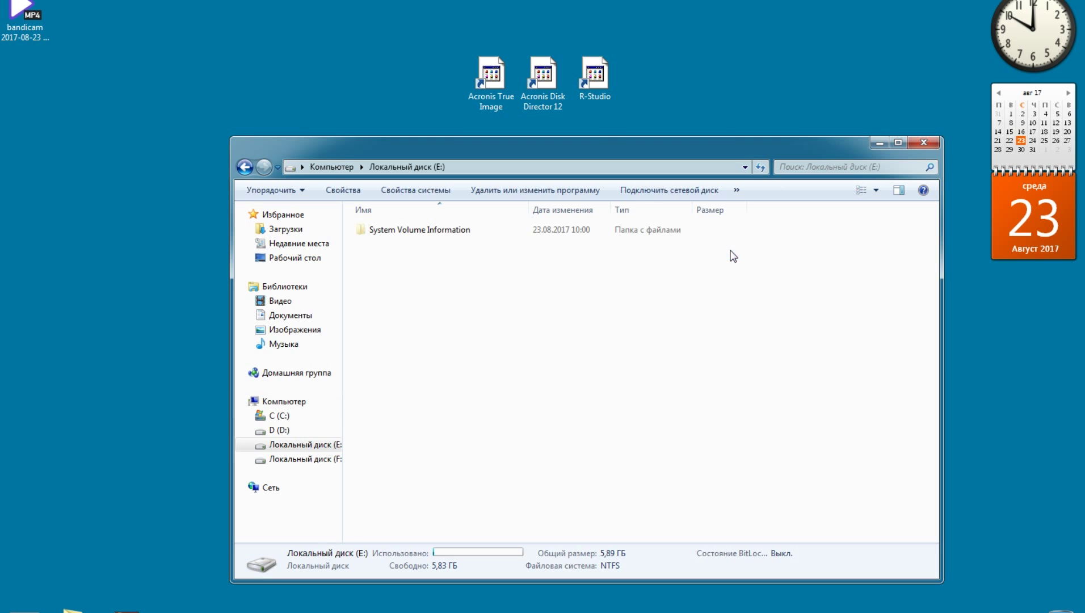
left_click(245, 167)
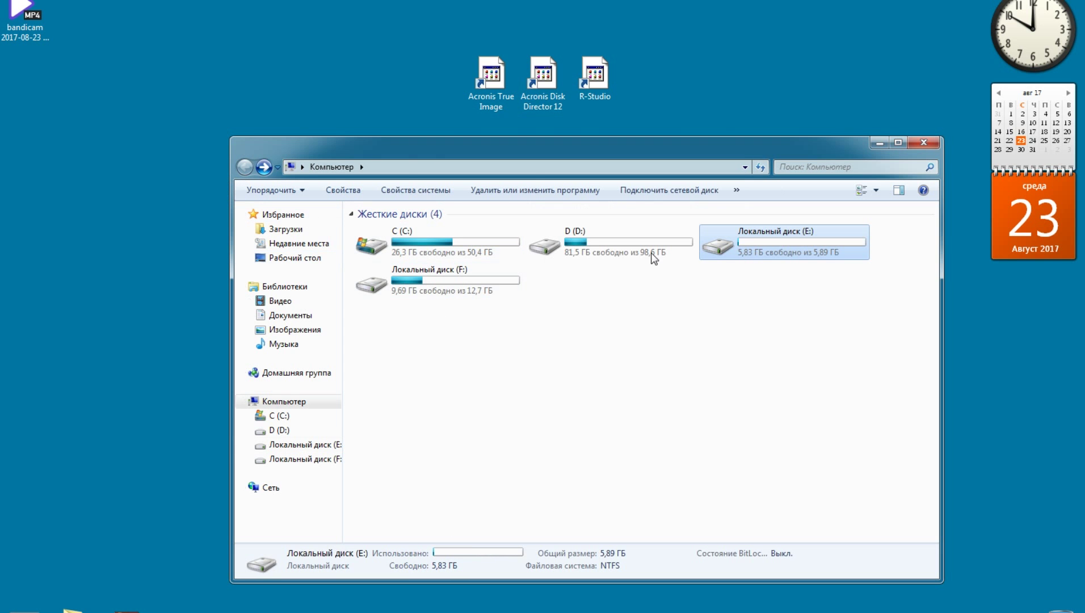
- Examine the Install folder and the 1.tib backup in the не_удалять folder on disk F:, and return to the drive's root
left_click(386, 282)
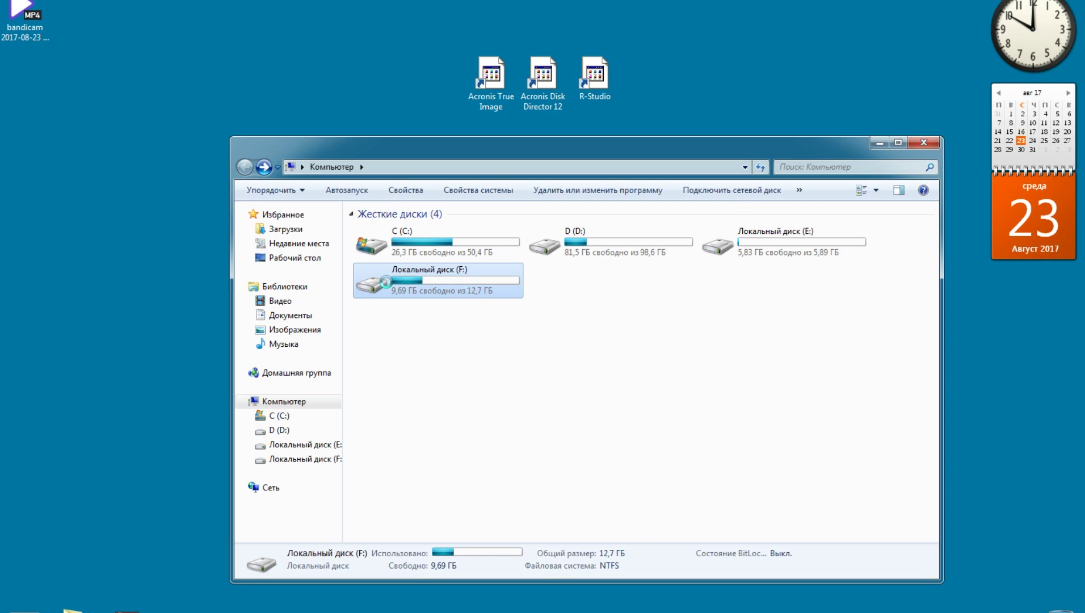
right_click(387, 282)
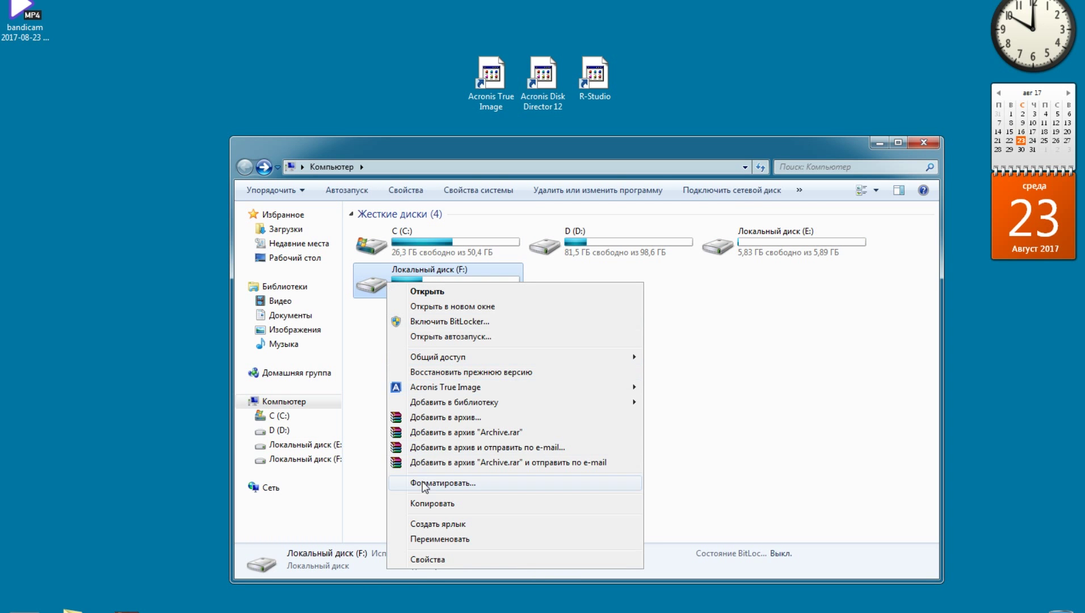
left_click(427, 292)
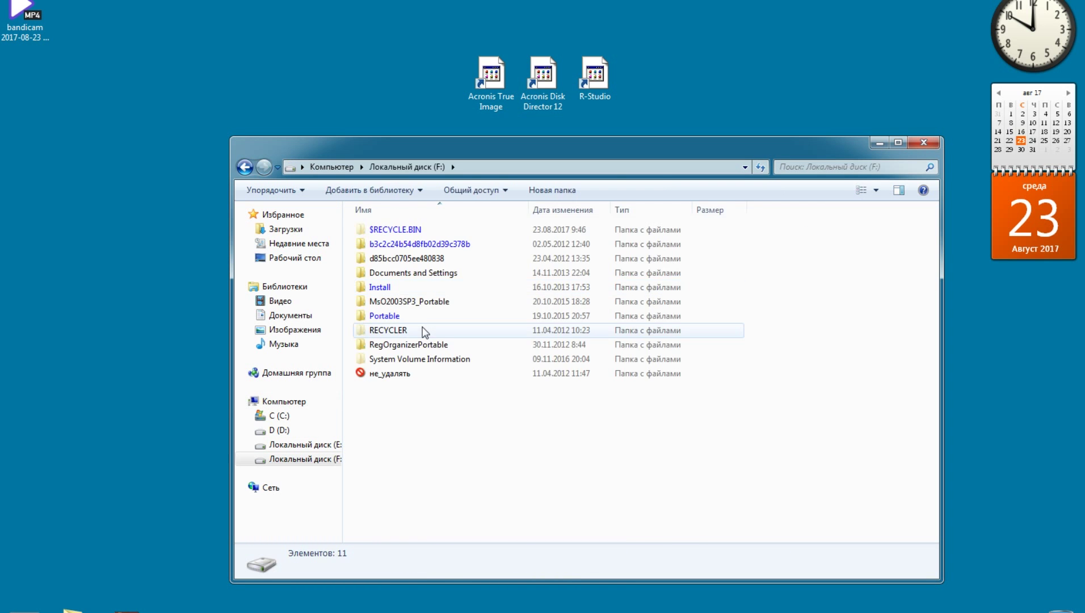
double_click(391, 289)
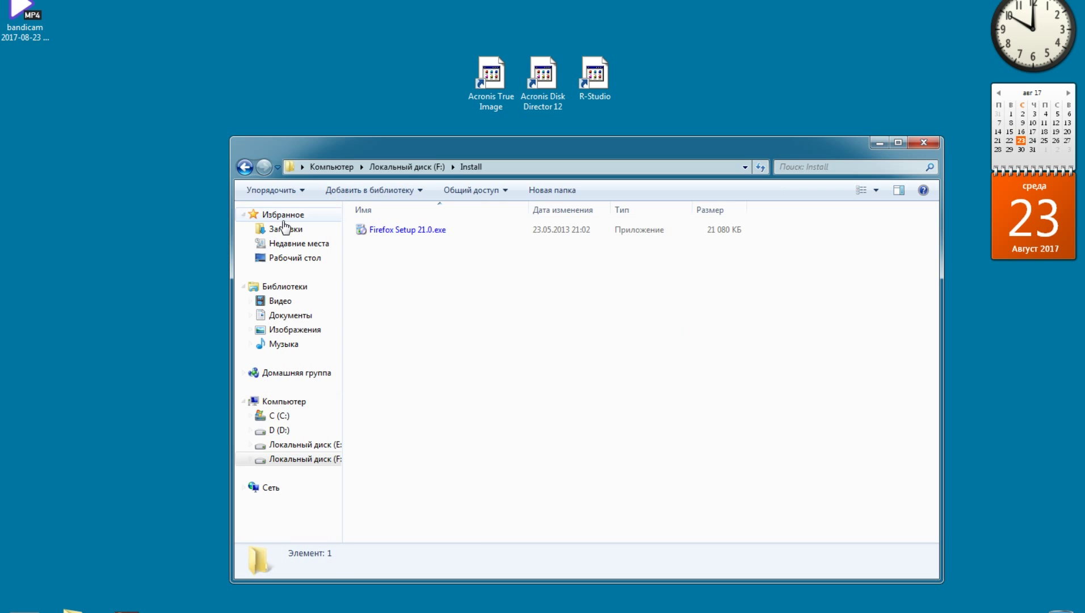
left_click(244, 169)
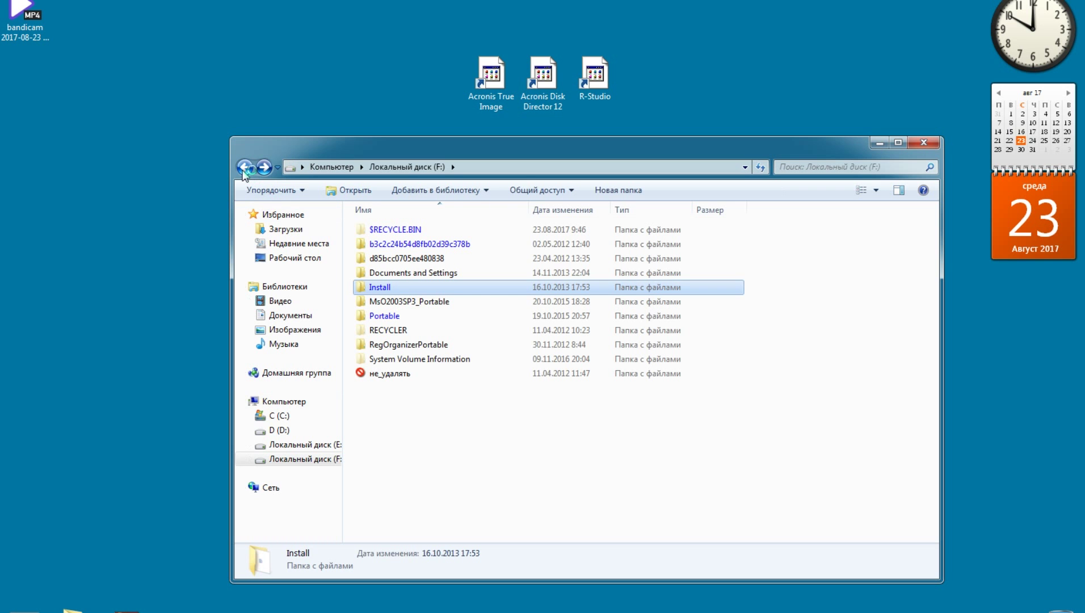
double_click(388, 375)
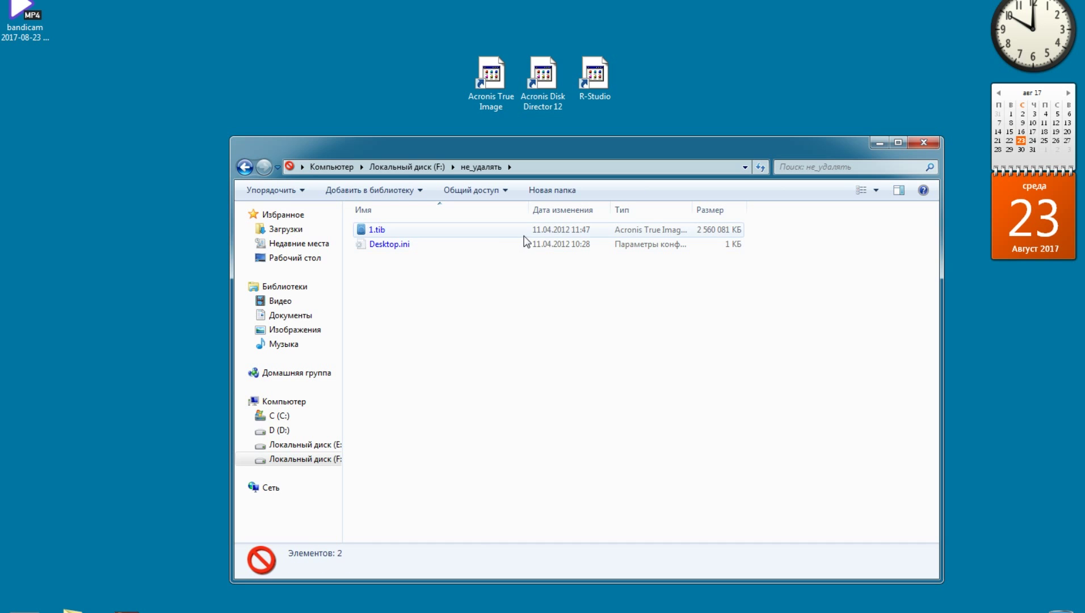
left_click(523, 232)
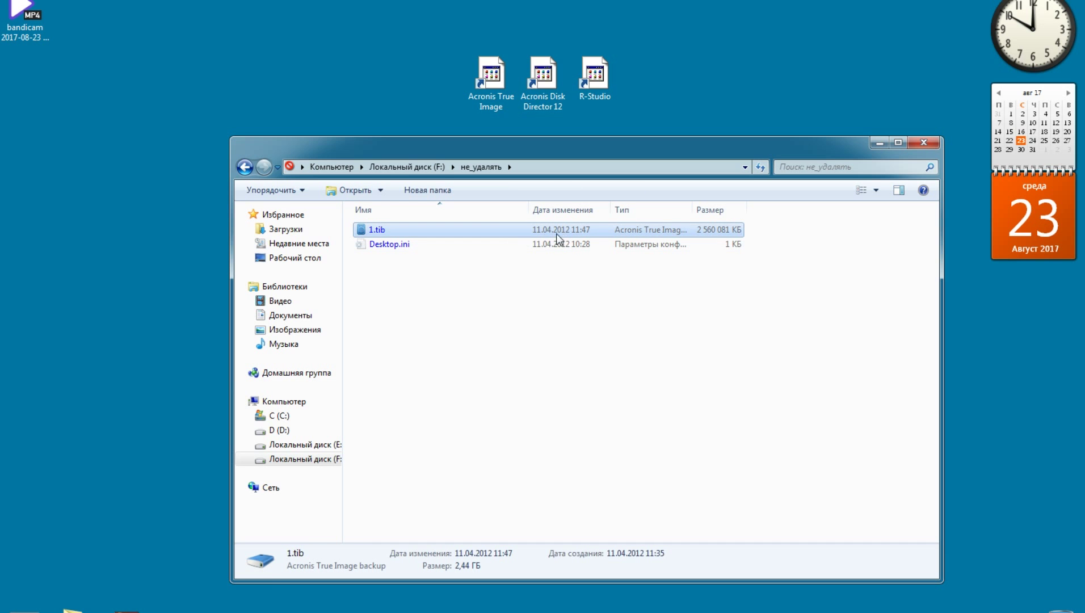
left_click(245, 168)
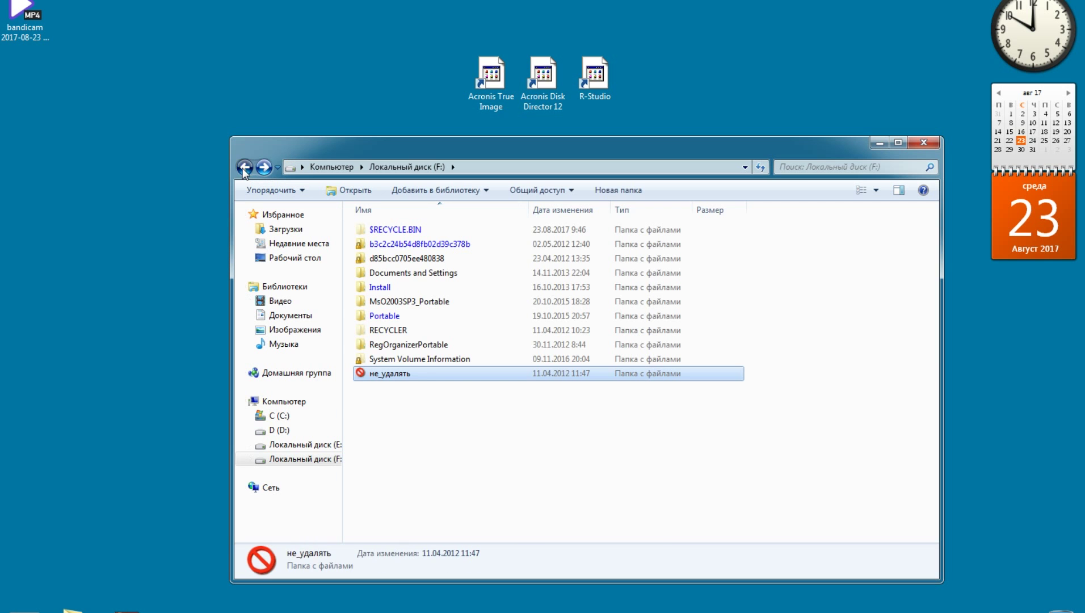
- Quick-format local disk F: as NTFS with a 4096-byte cluster size and close the format dialog
left_click(244, 168)
right_click(386, 277)
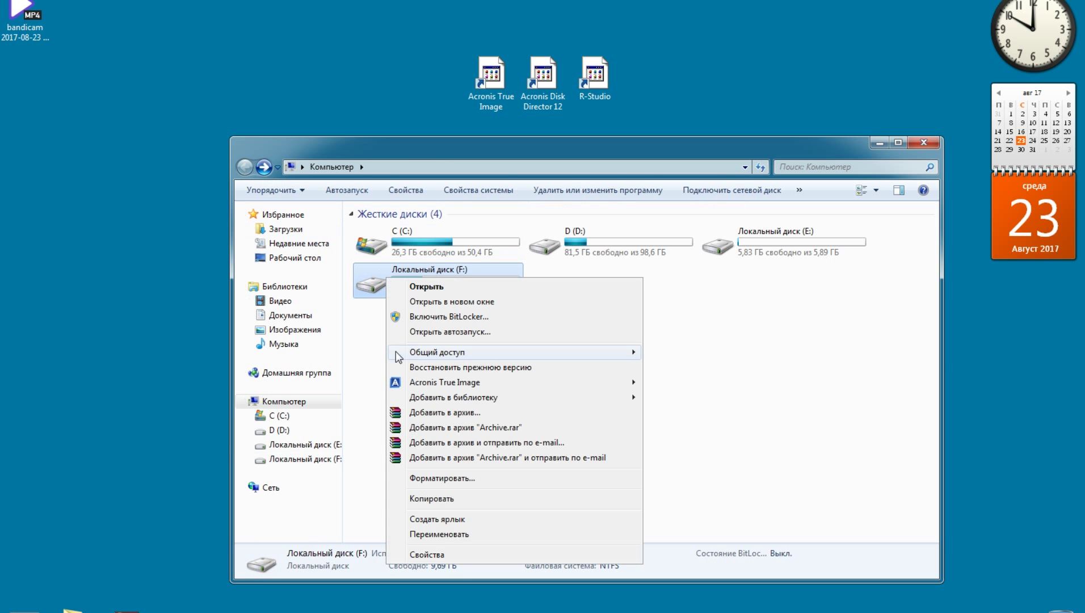
left_click(443, 480)
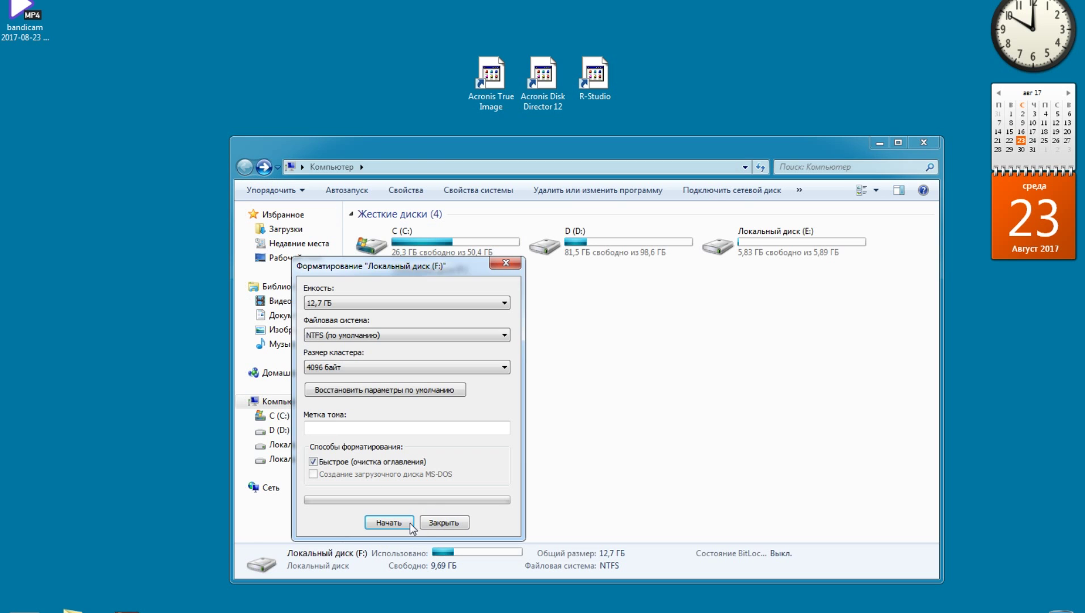
left_click(389, 523)
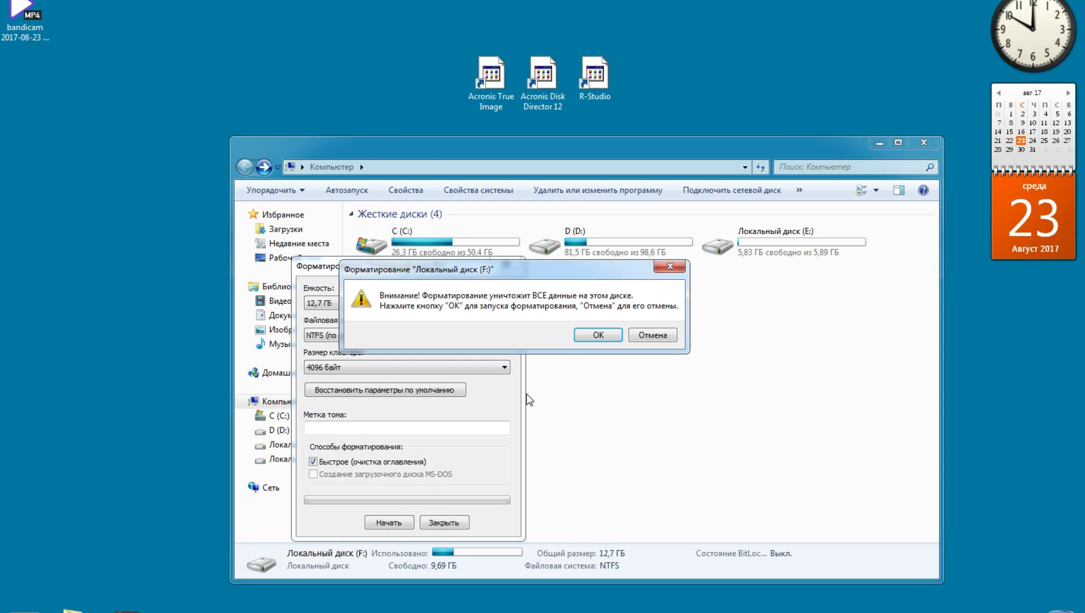
left_click(582, 335)
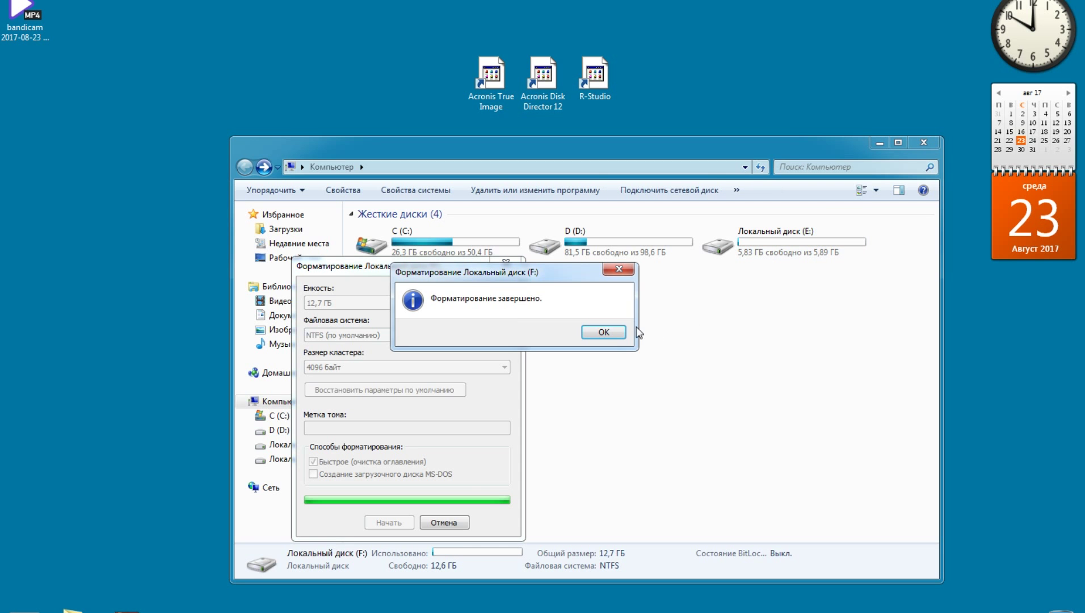
left_click(604, 332)
left_click(445, 526)
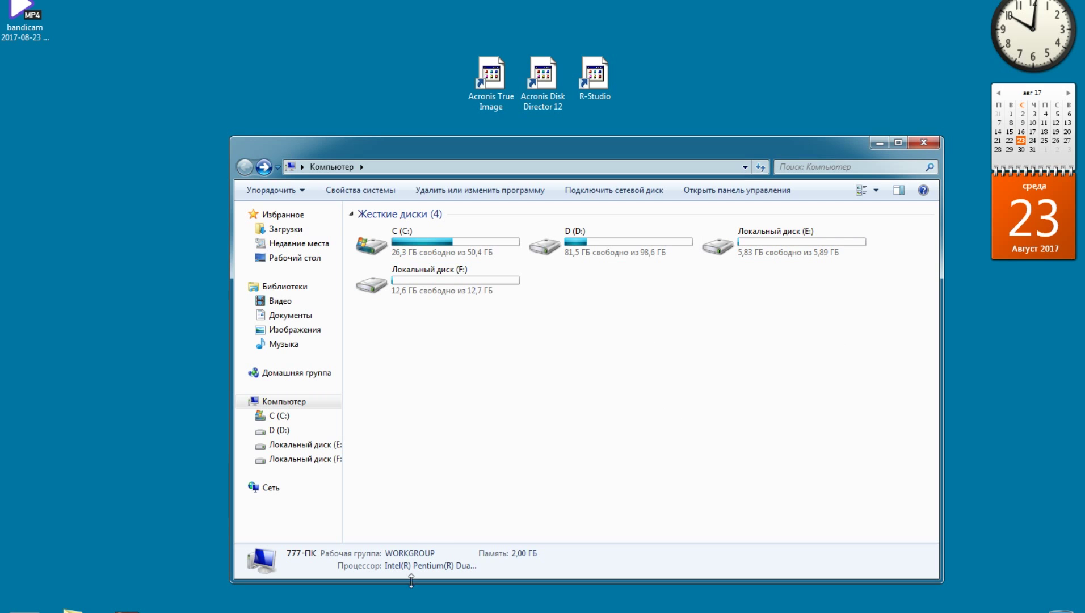
- Check the contents of the formatted disks E: and F:, and close the file window
mouse_move(432, 611)
key("super+d")
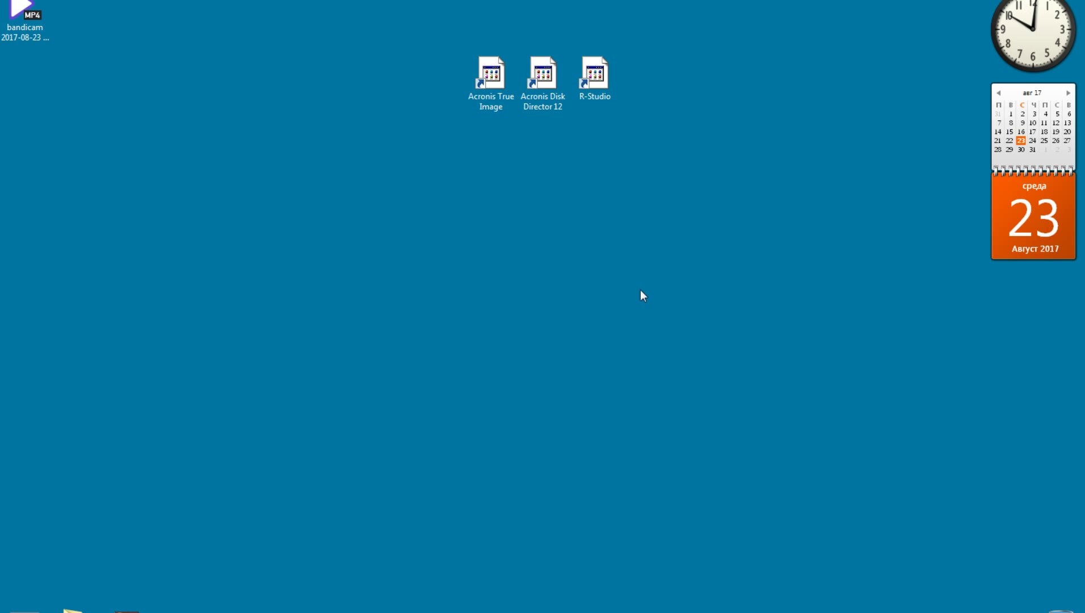
key("super+d")
double_click(789, 242)
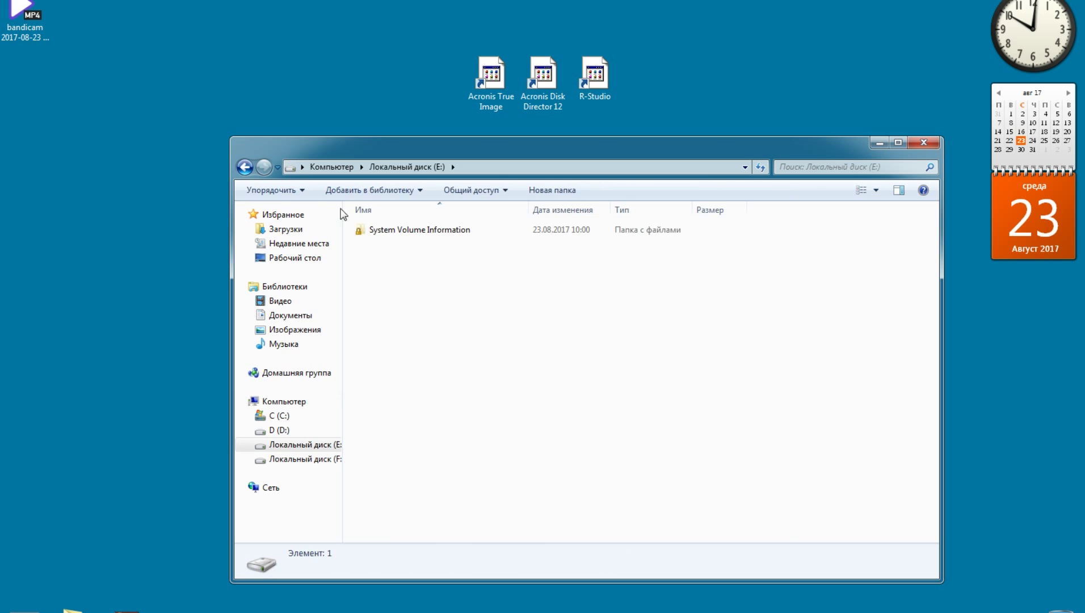
left_click(244, 167)
double_click(434, 283)
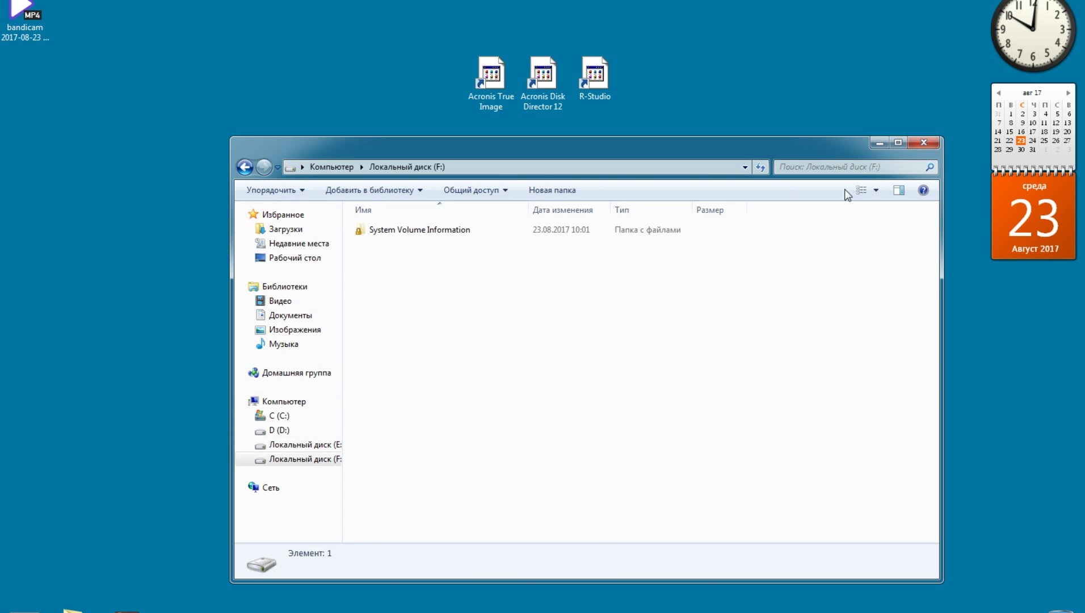
left_click(924, 142)
- Launch R-Studio and scan disk E: over its full 5.89 GB with known file types and the detailed scan view
double_click(601, 87)
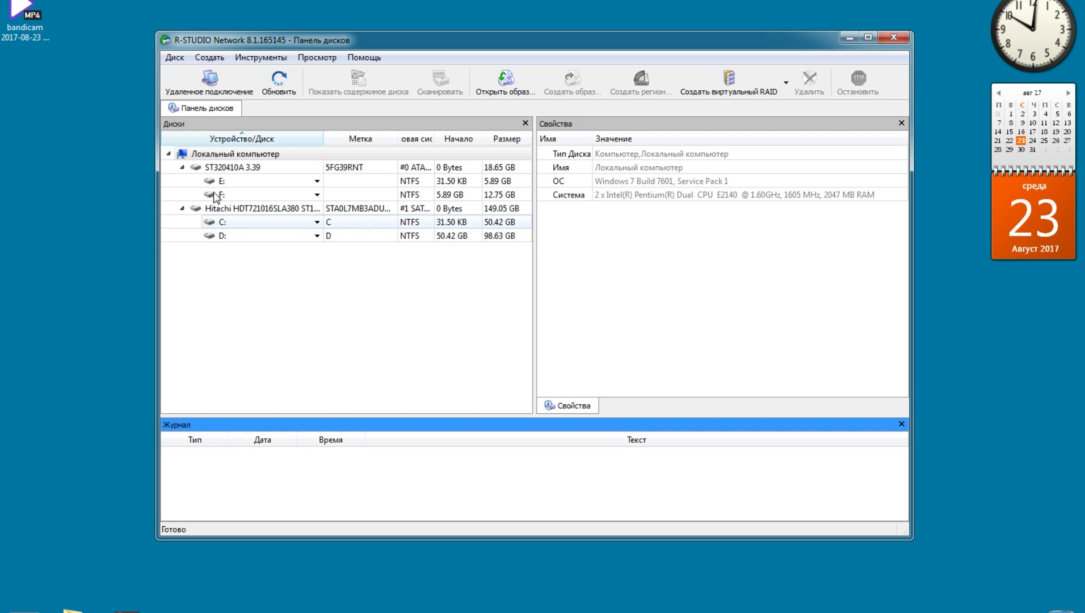
left_click(237, 181)
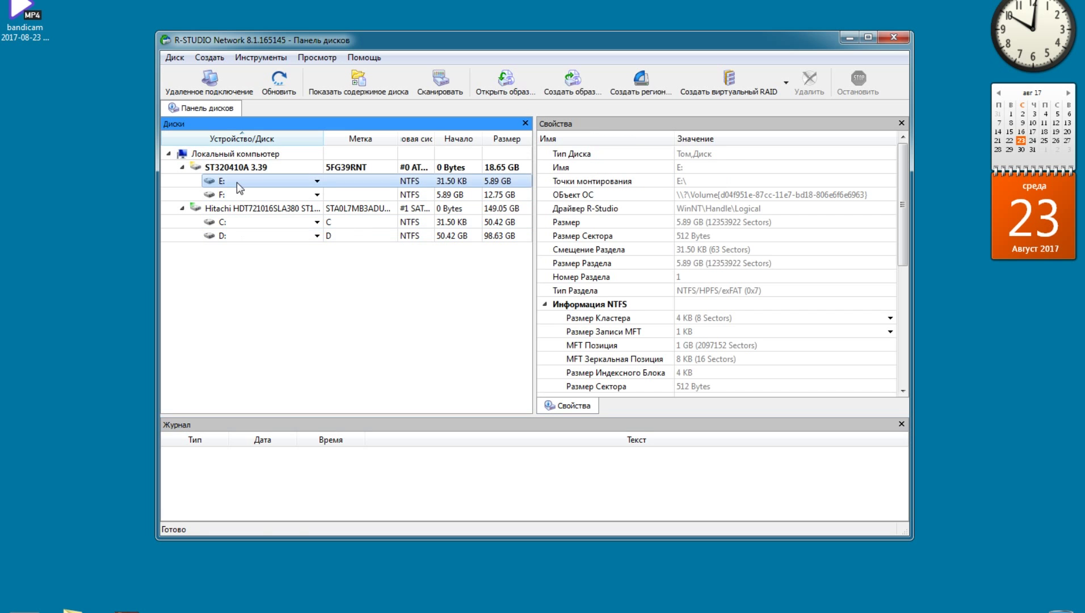
left_click(440, 81)
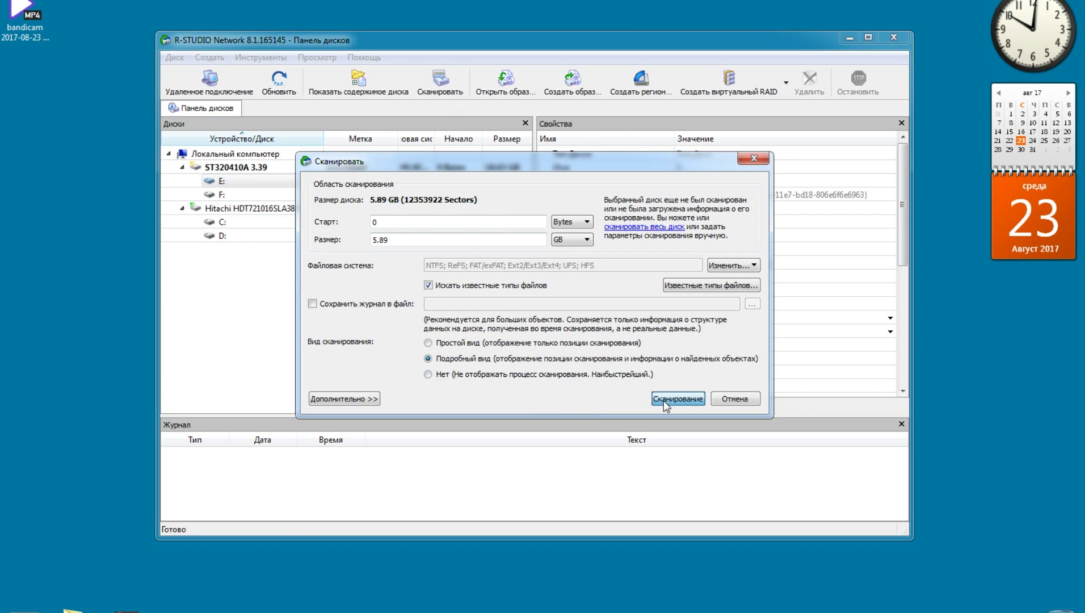
left_click(678, 398)
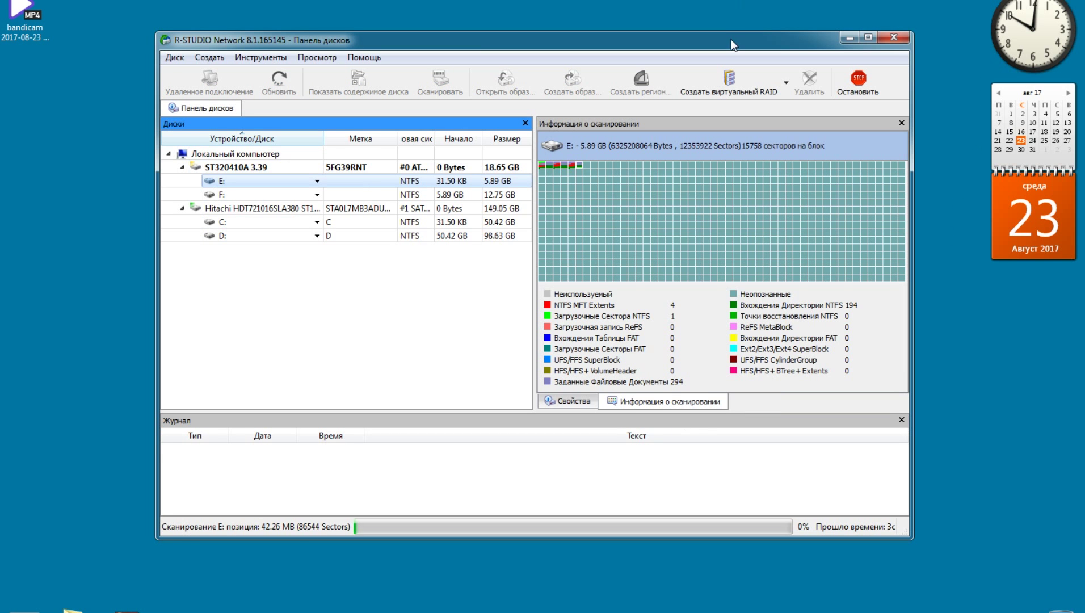
left_click_drag(731, 39, 753, 63)
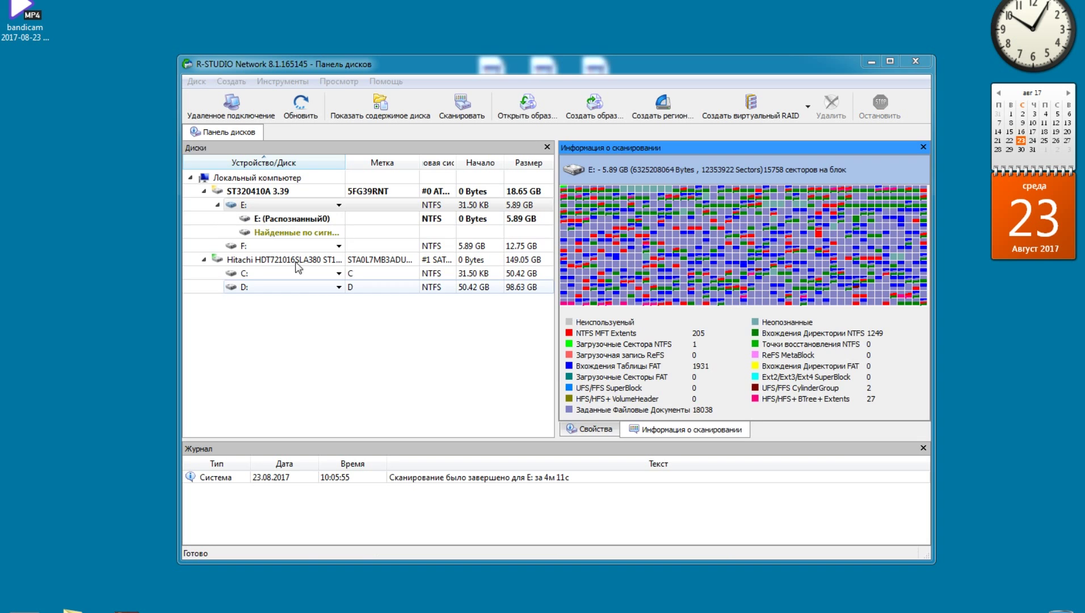
- Show the contents of the recognized partition E: (Распознанный0) and expand its Дополнительно Найденные Файлы folder
left_click(283, 220)
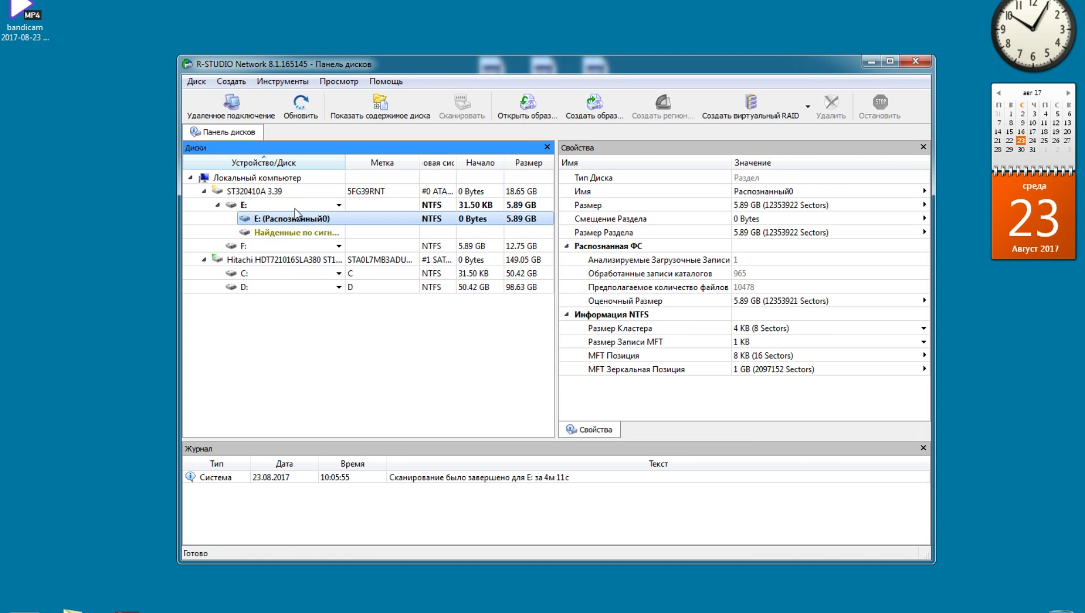
left_click(381, 105)
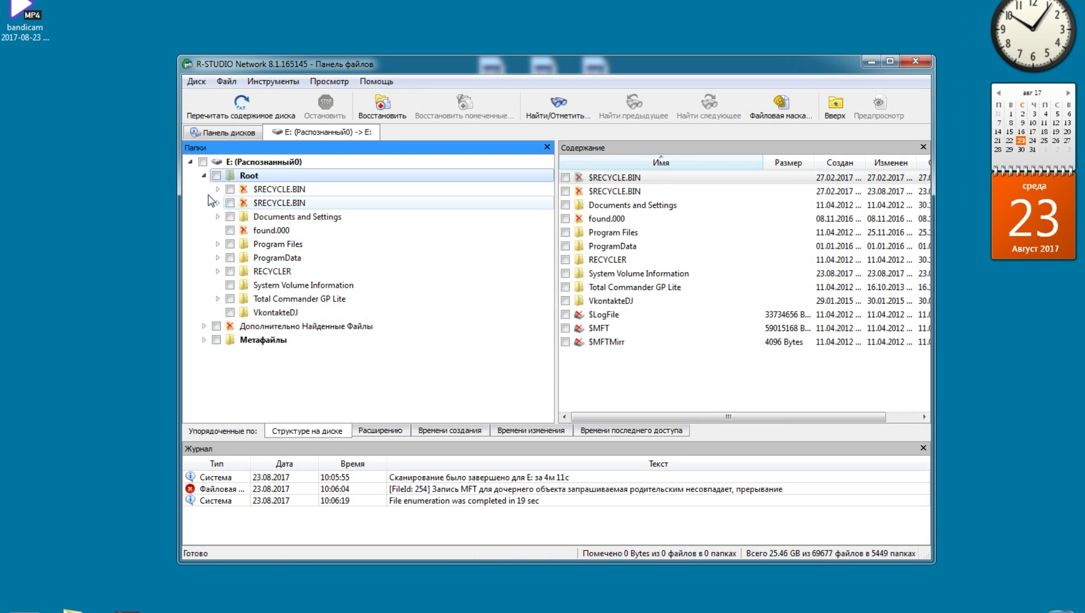
left_click(204, 327)
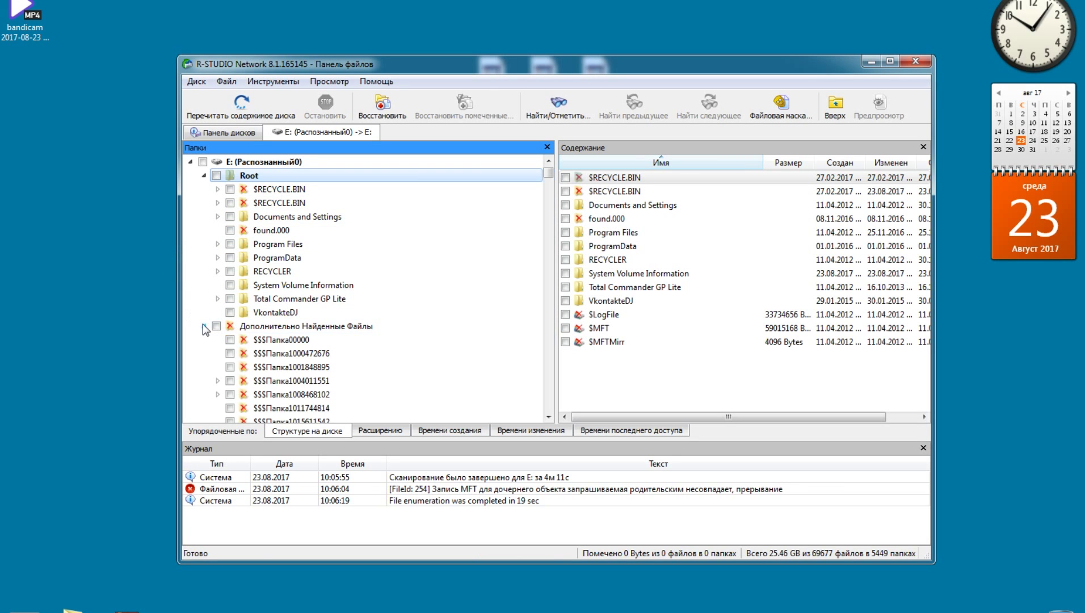
left_click(218, 245)
left_click(218, 244)
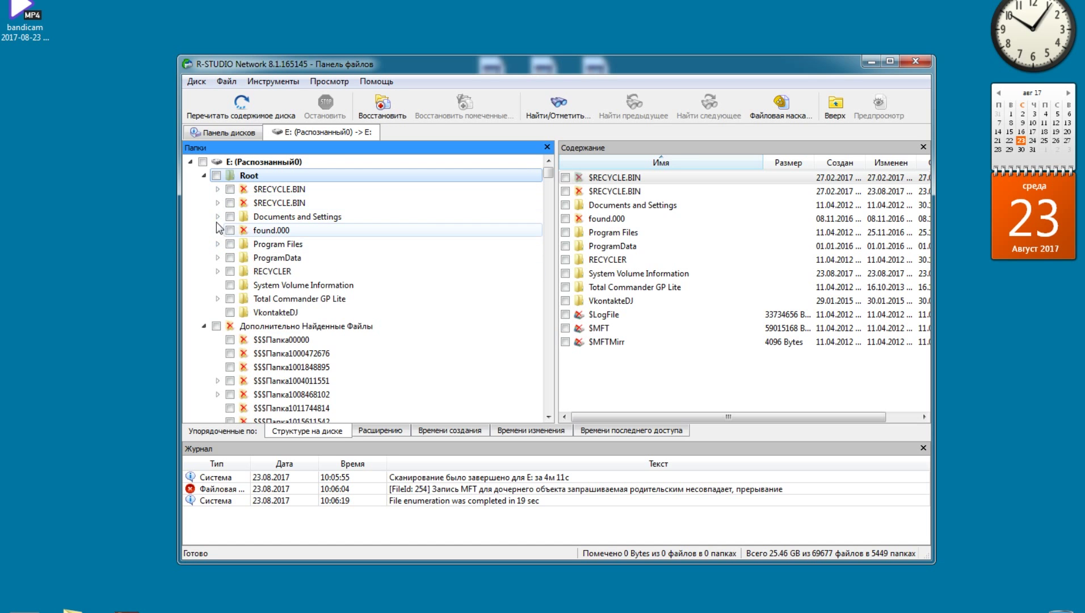
- Examine the recoverable files in Documents and Settings\Admin, in the folders Мои документы and Рабочий стол
left_click(217, 217)
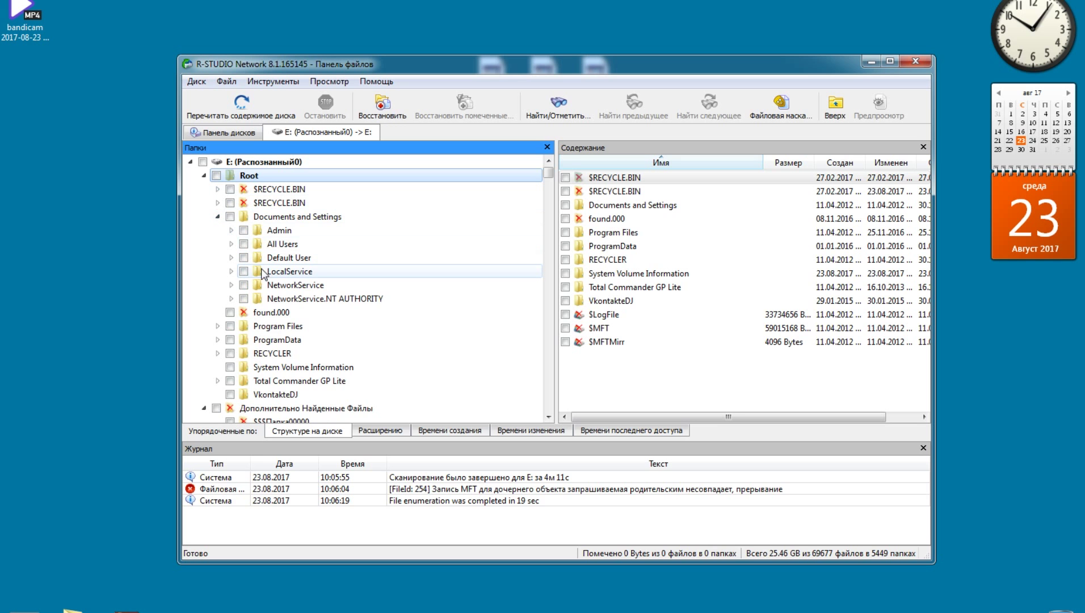
left_click(231, 230)
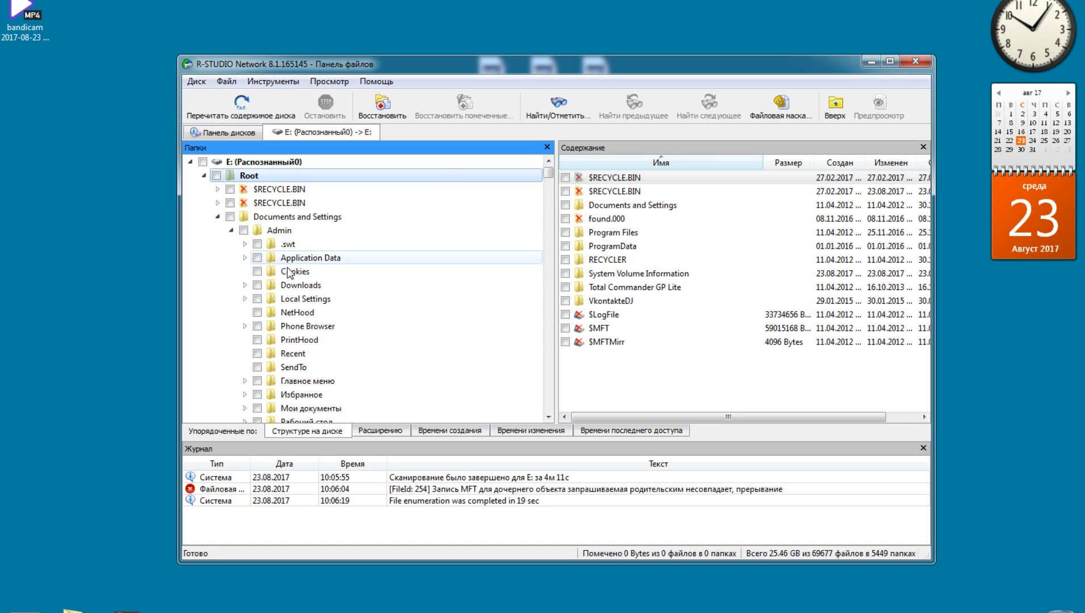
scroll(301, 344, "down", 1)
left_click(305, 367)
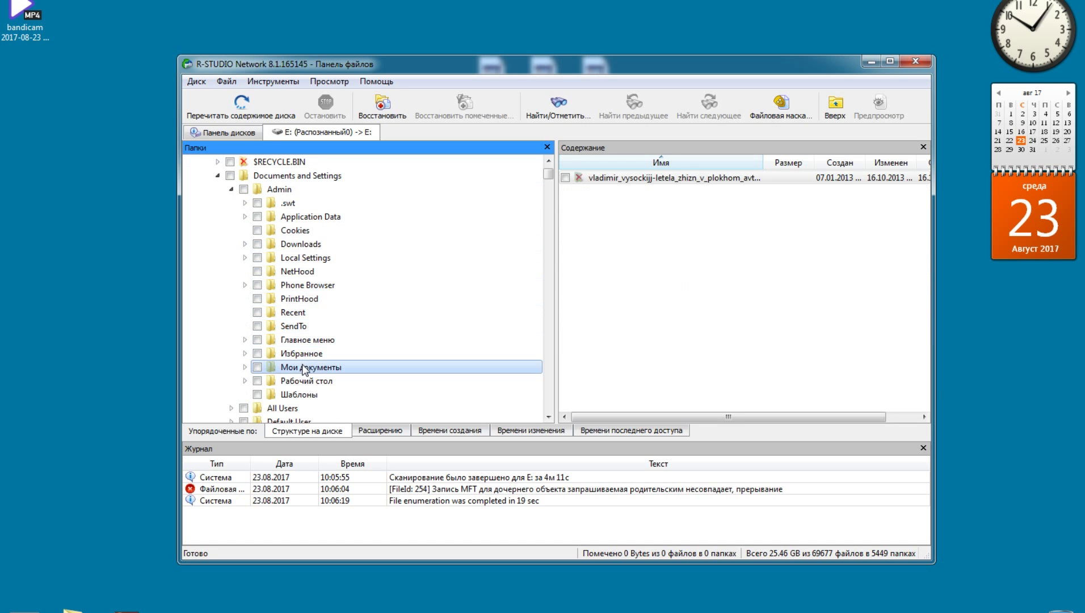
left_click(303, 383)
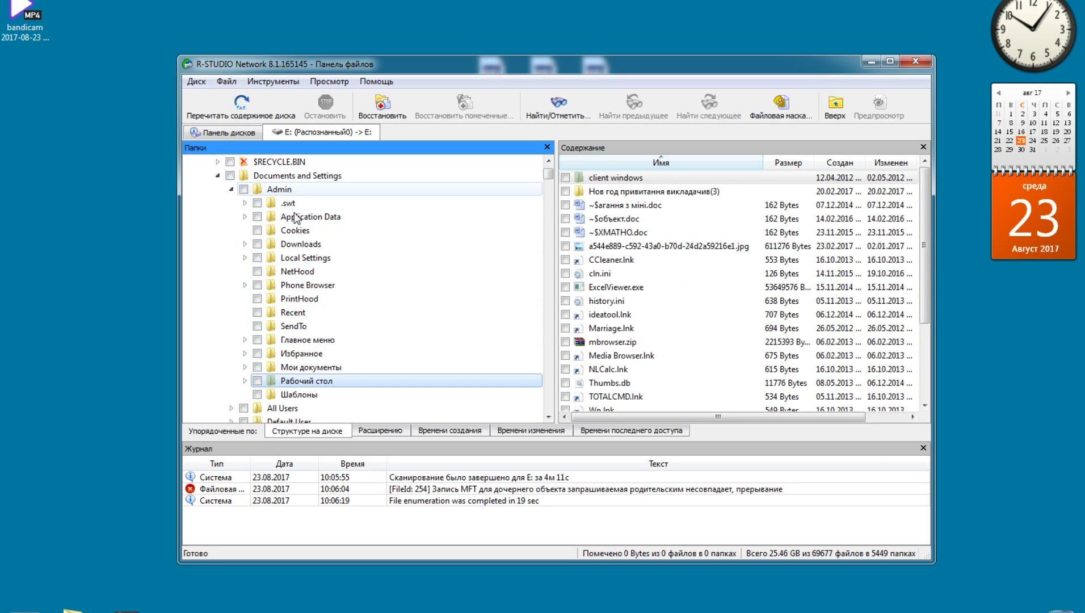
- Collapse the Documents and Settings, Root and Дополнительно Найденные Файлы folders, and close R-Studio
mouse_move(548, 173)
left_mouse_down()
mouse_move(562, 413)
mouse_move(548, 170)
left_mouse_up()
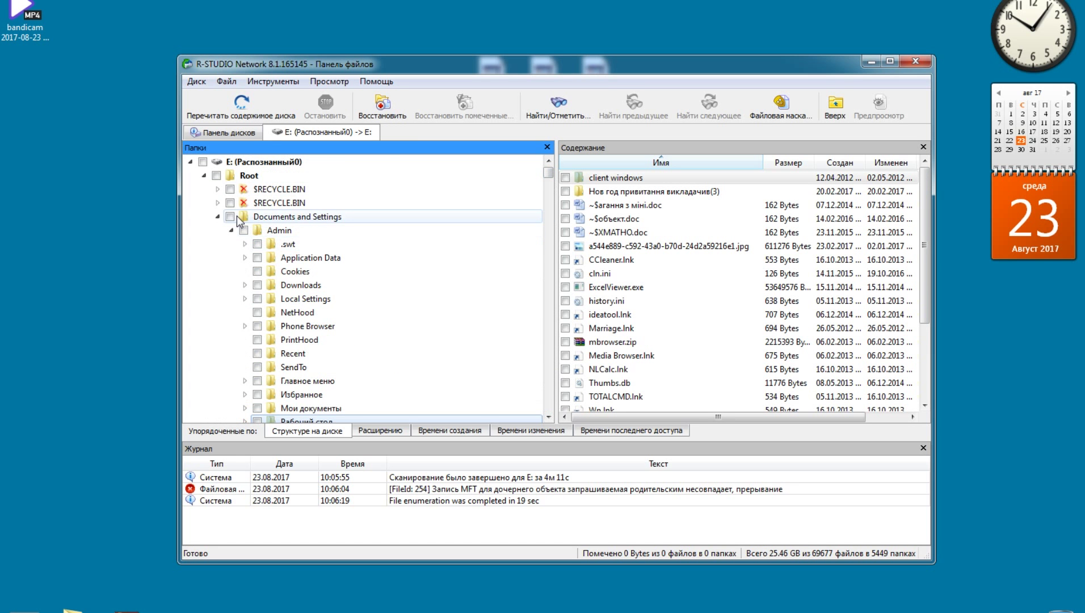
left_click(217, 217)
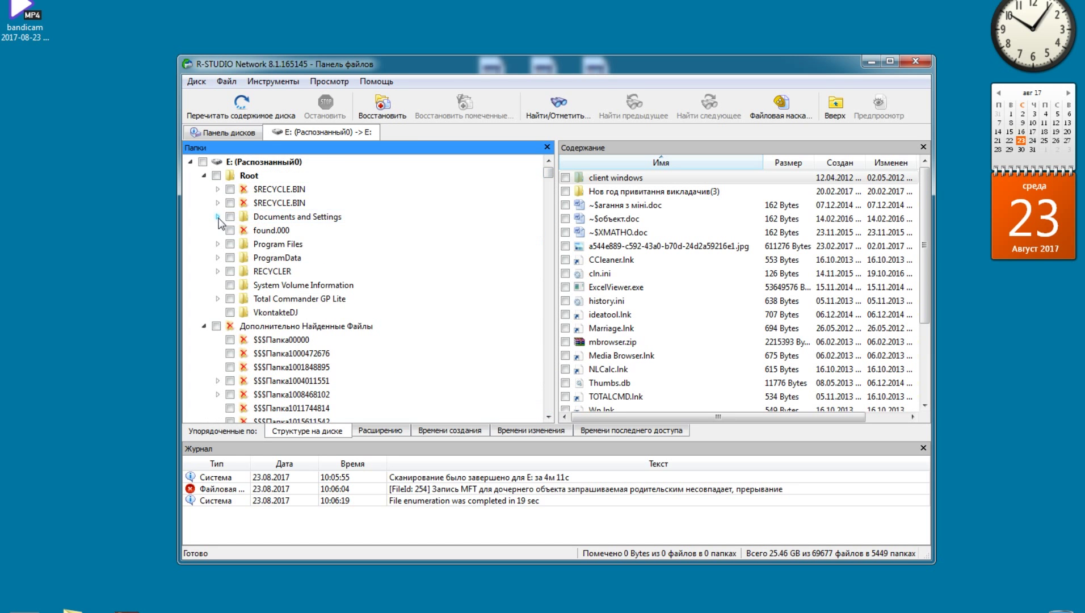
left_click(205, 176)
left_click(205, 189)
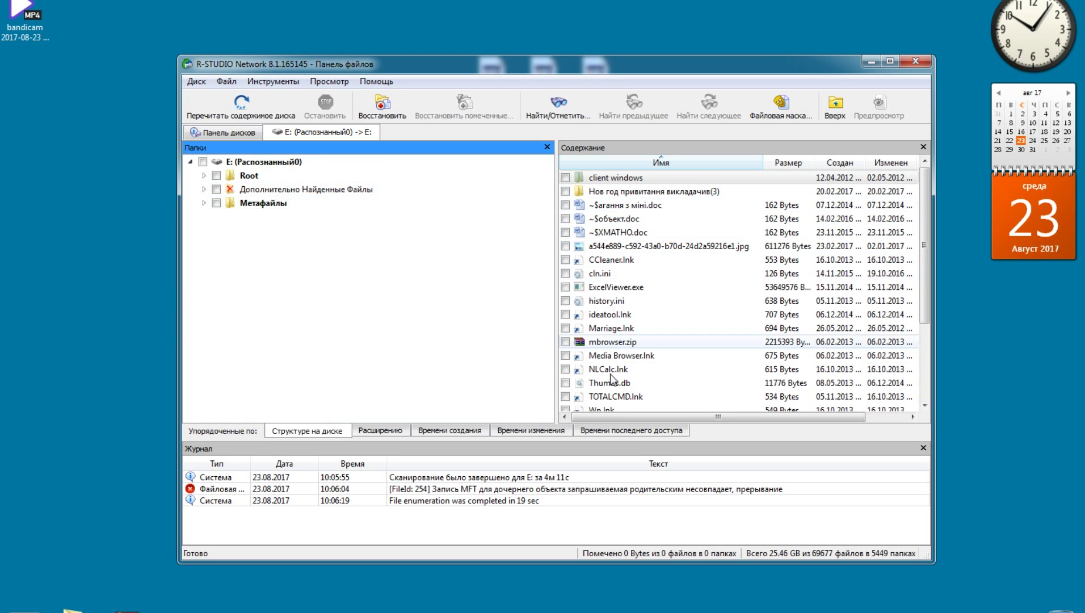
left_click(917, 62)
left_click(585, 331)
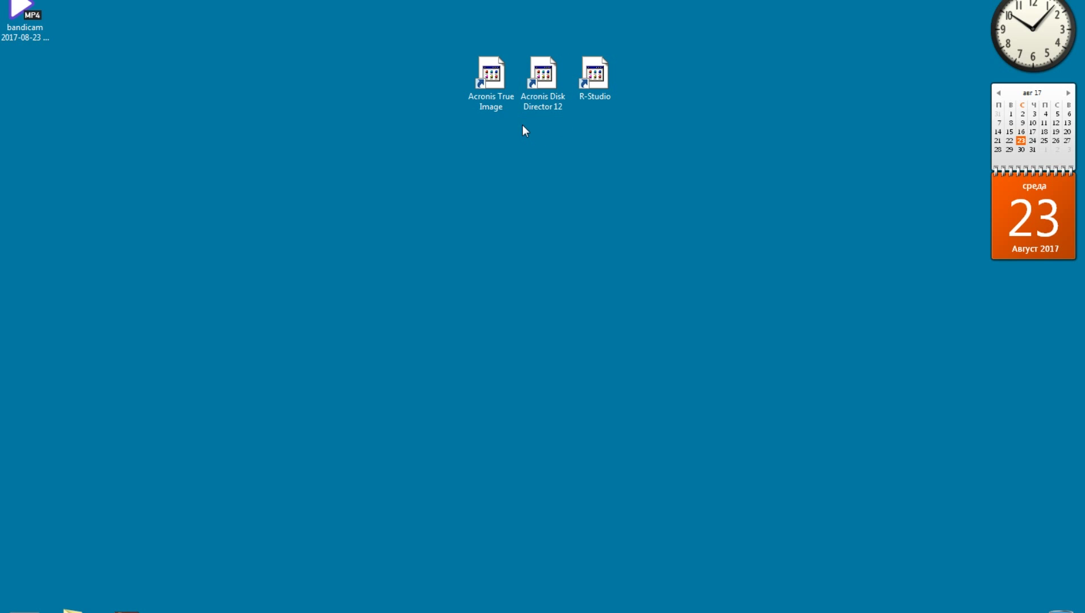
- Launch Acronis True Image and start System Clean-up from its additional tools
double_click(488, 78)
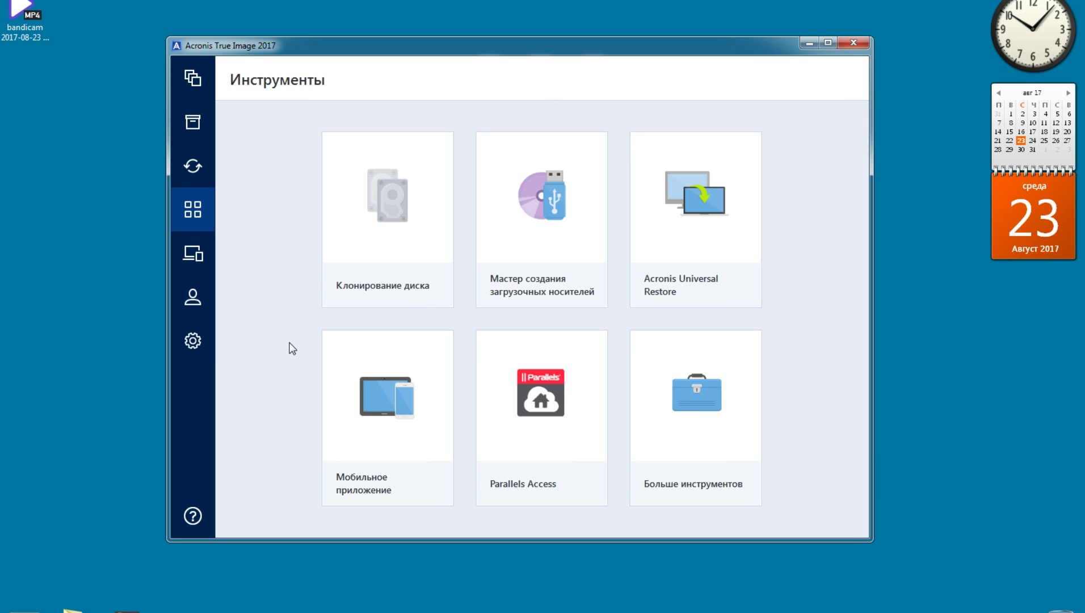
left_click(671, 442)
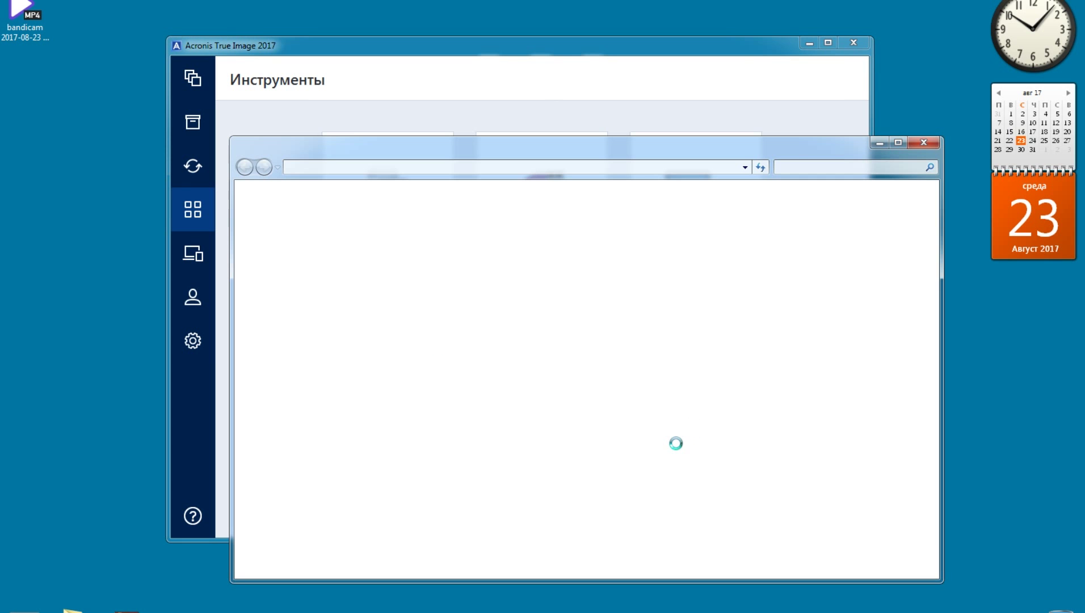
left_click_drag(572, 144, 500, 95)
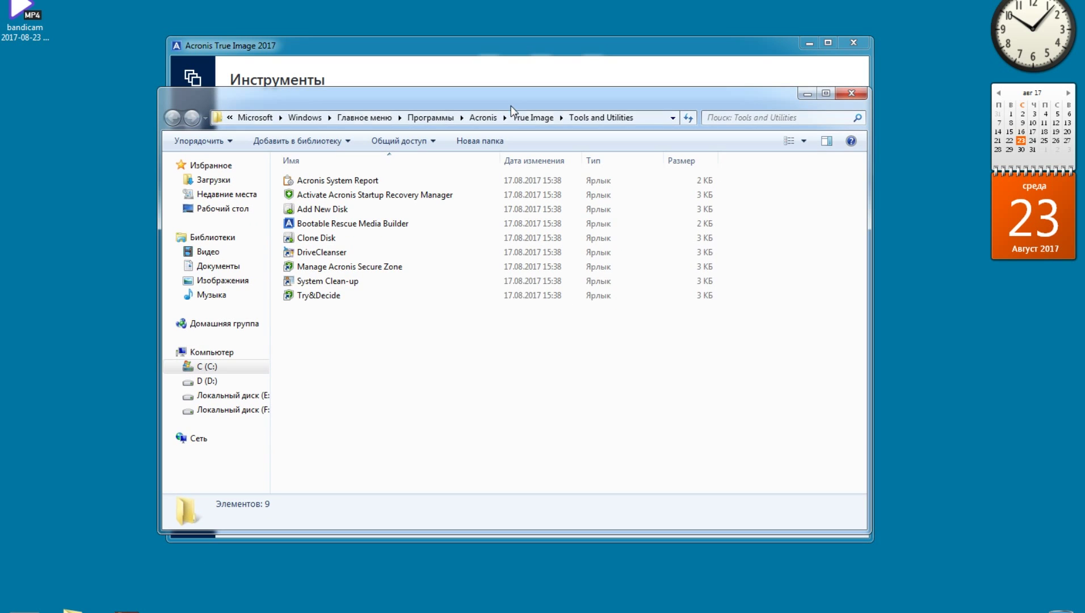
double_click(338, 283)
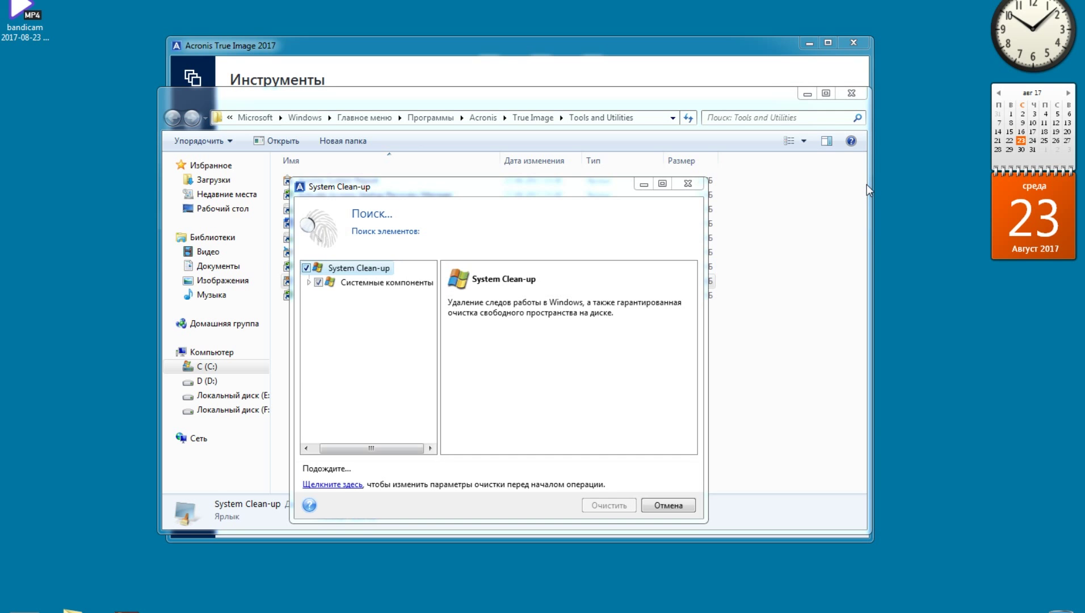
left_click_drag(512, 192, 495, 95)
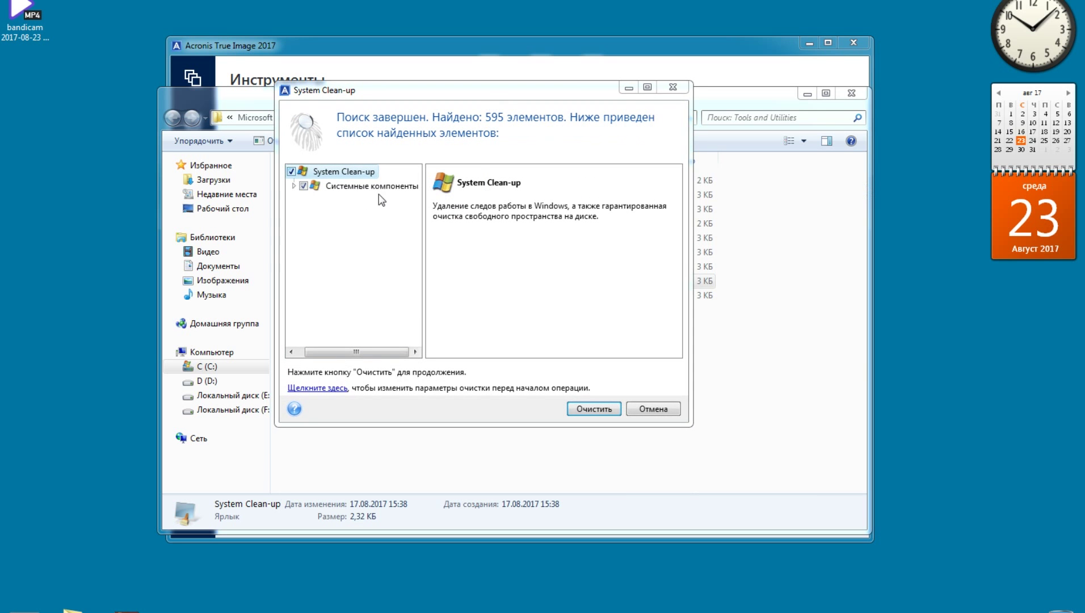
- Deselect all System Clean-up components and select only the free space on disk E:\ for cleaning
left_click(291, 171)
left_click(293, 186)
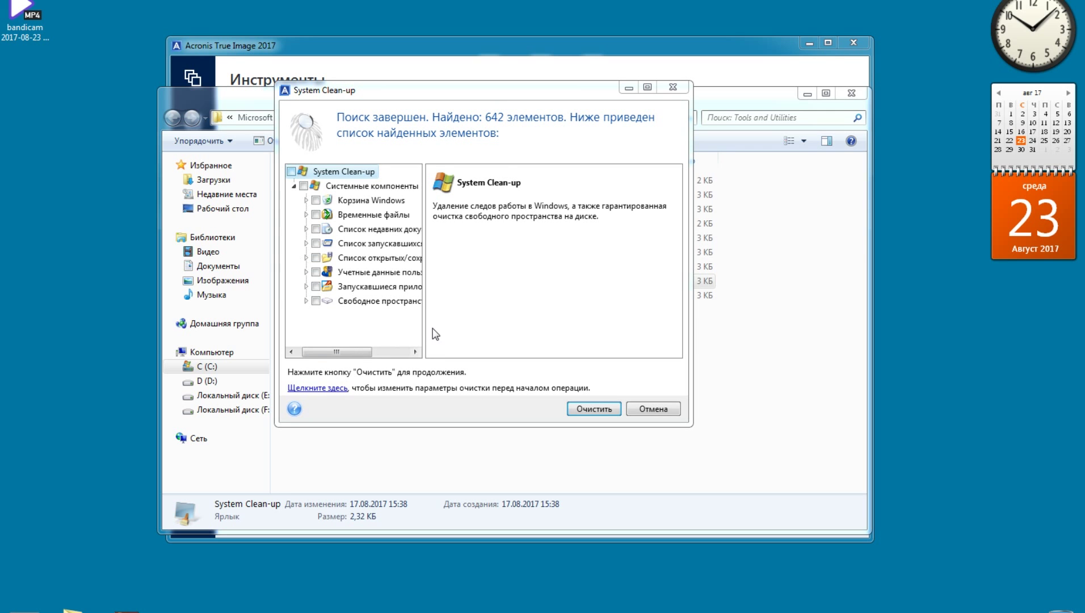
left_click_drag(424, 323, 501, 323)
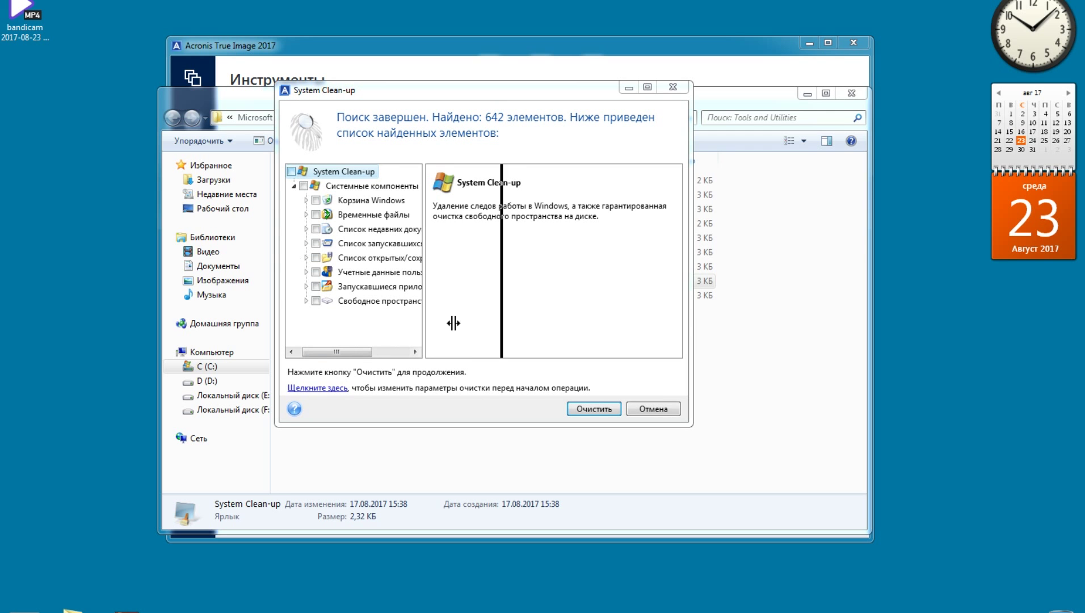
left_click(313, 300)
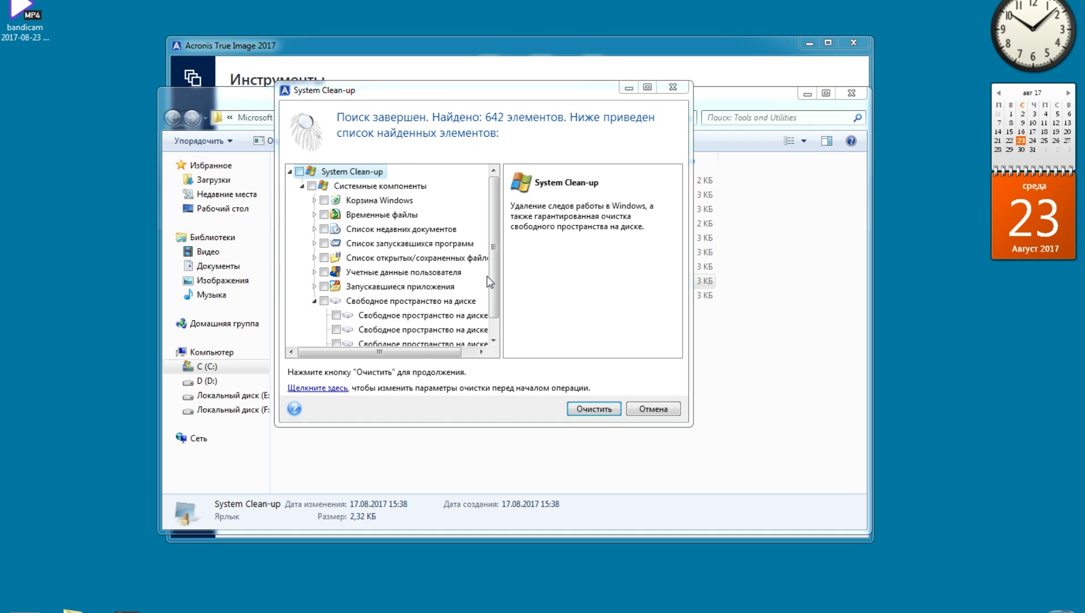
scroll(483, 284, "down", 1)
left_click_drag(443, 356, 451, 356)
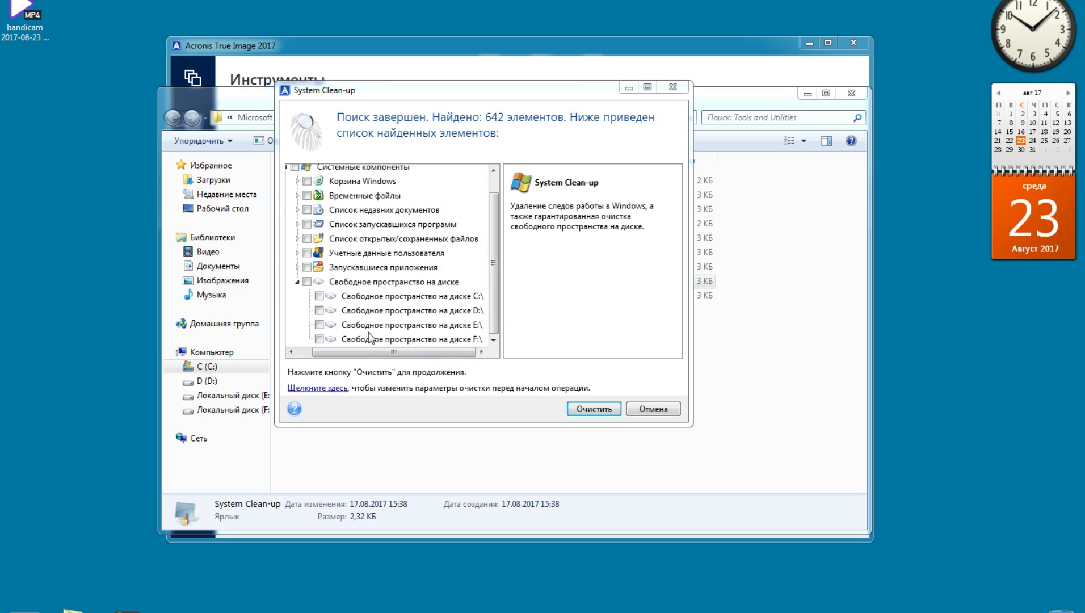
left_click(320, 325)
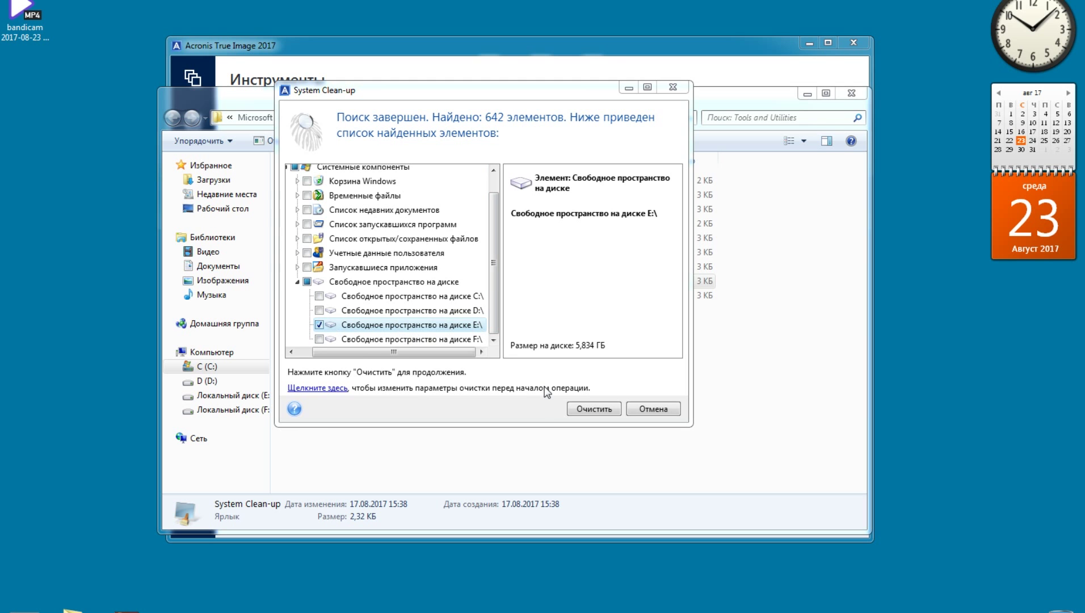
- Run the clean-up of disk E:'s free space, and close Acronis True Image and the Tools and Utilities folder
left_click(585, 408)
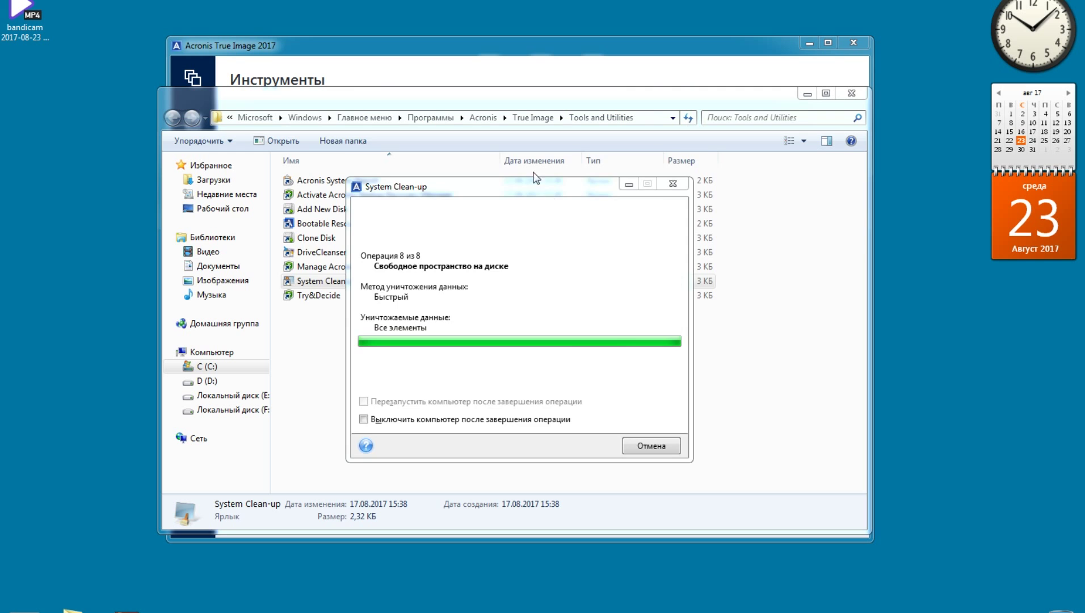
left_click_drag(548, 192, 505, 139)
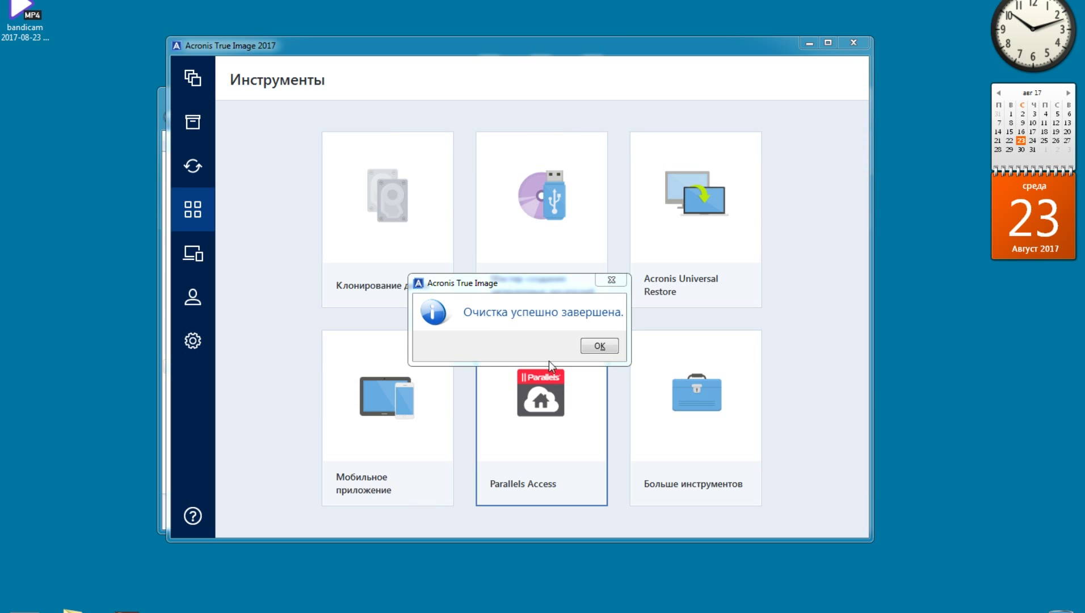
left_click(598, 346)
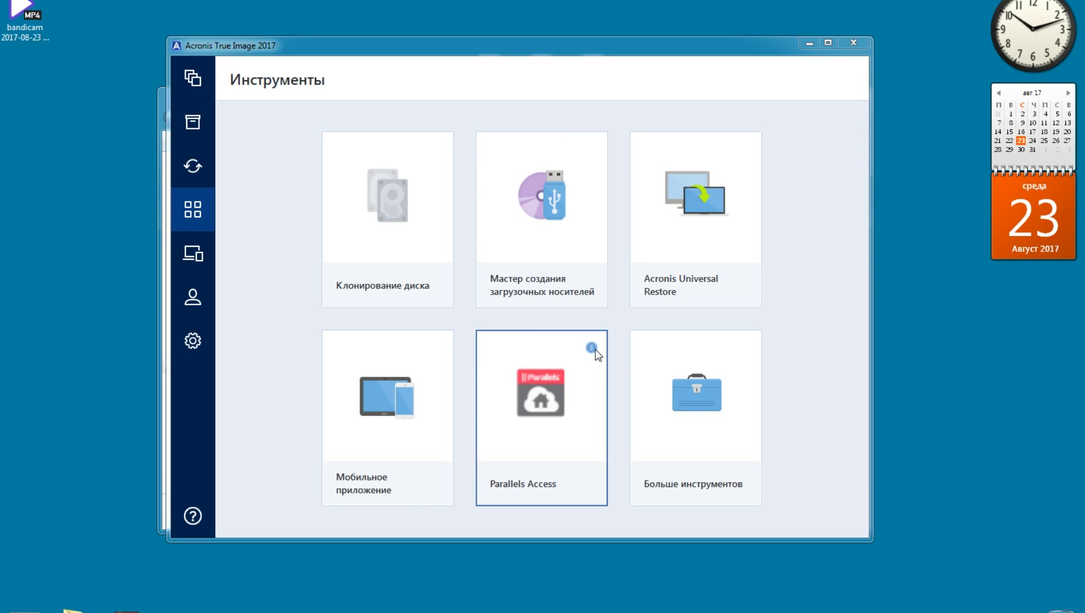
left_click(851, 46)
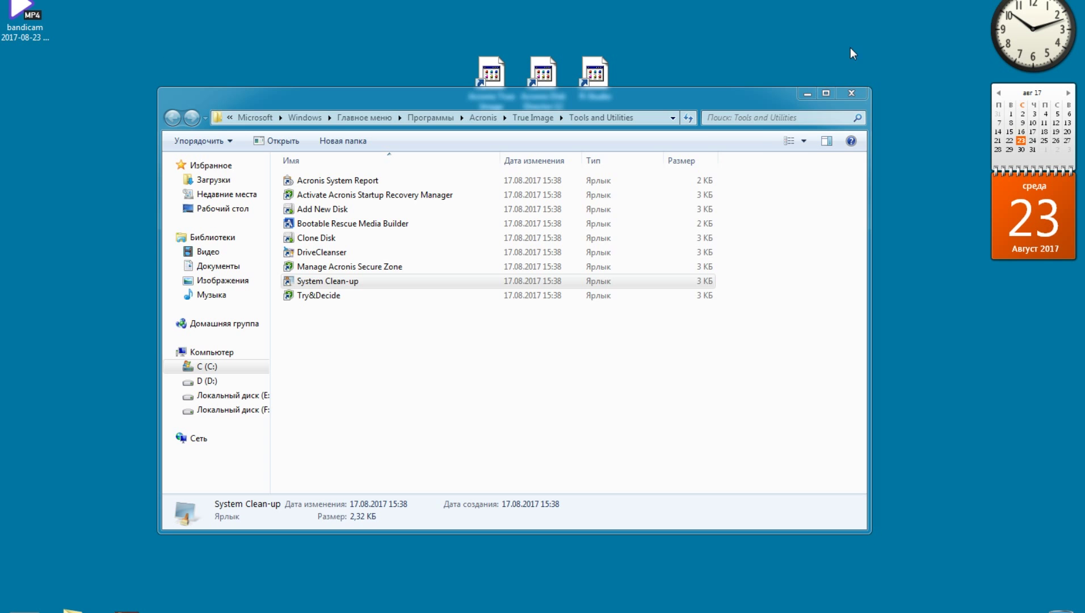
left_click(851, 95)
- Launch R-Studio and scan disk E: with the default scan settings
double_click(607, 82)
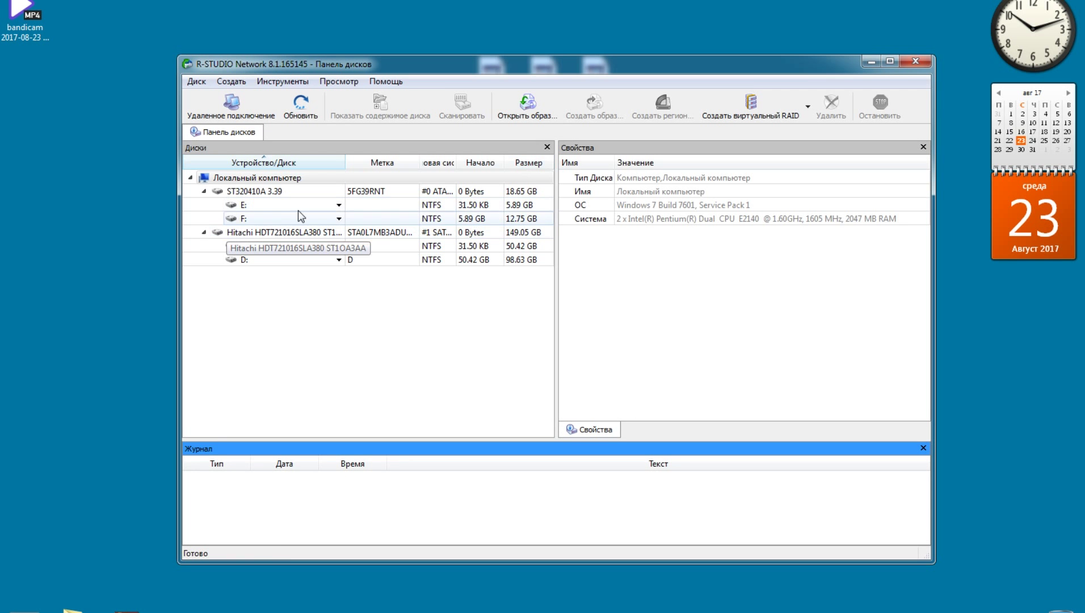
left_click(287, 208)
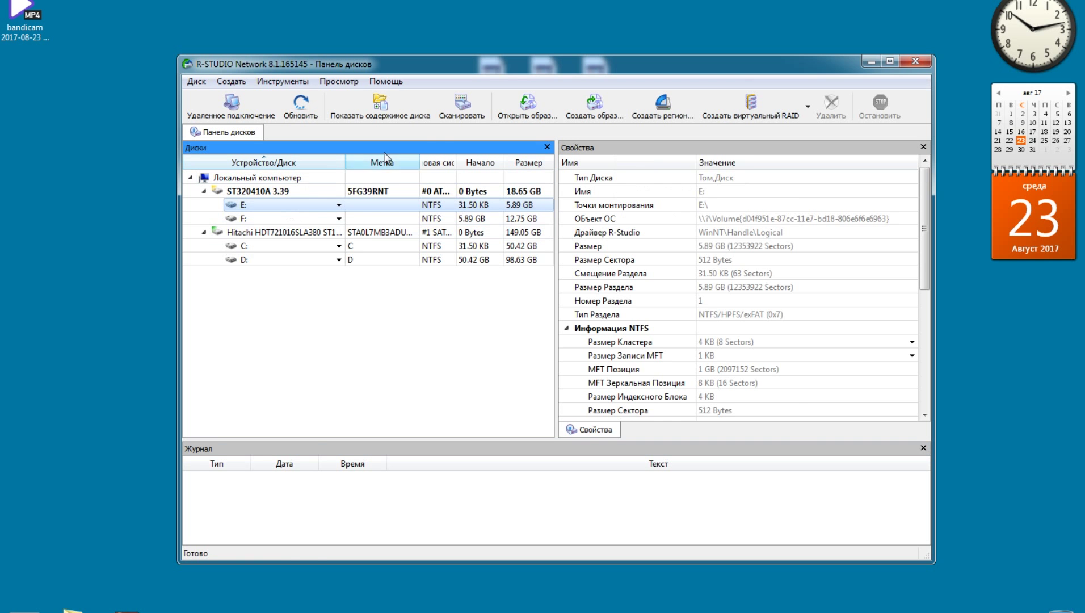
left_click(454, 111)
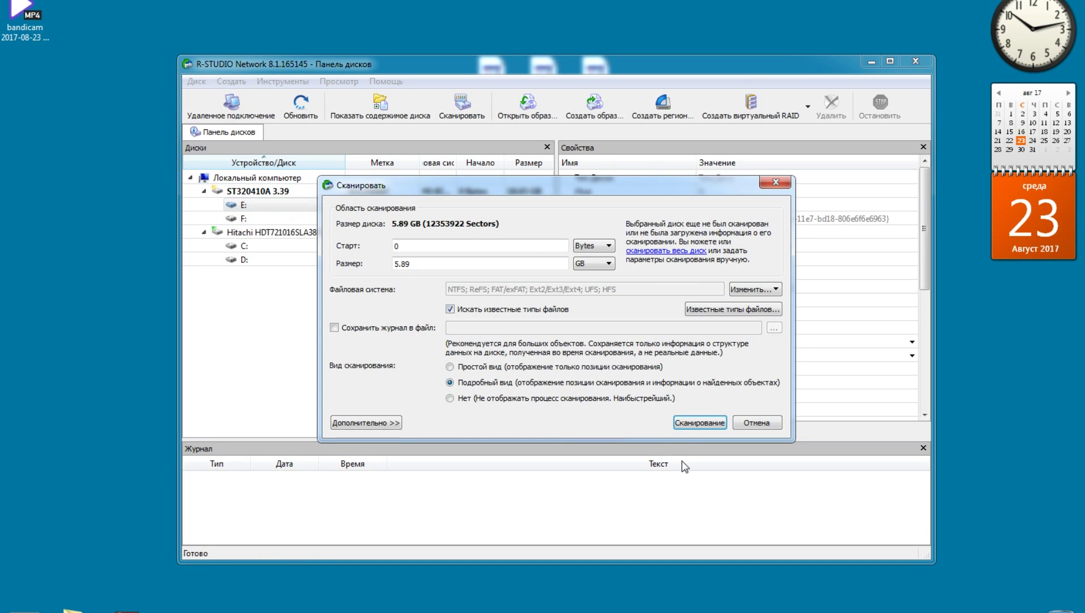
left_click(688, 425)
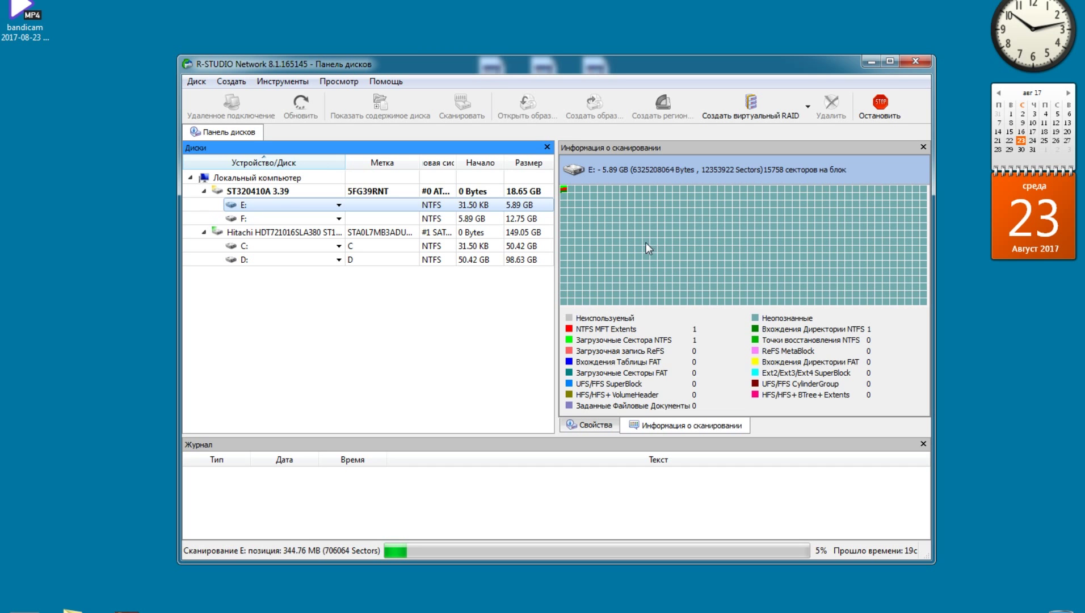
left_click_drag(671, 64, 679, 80)
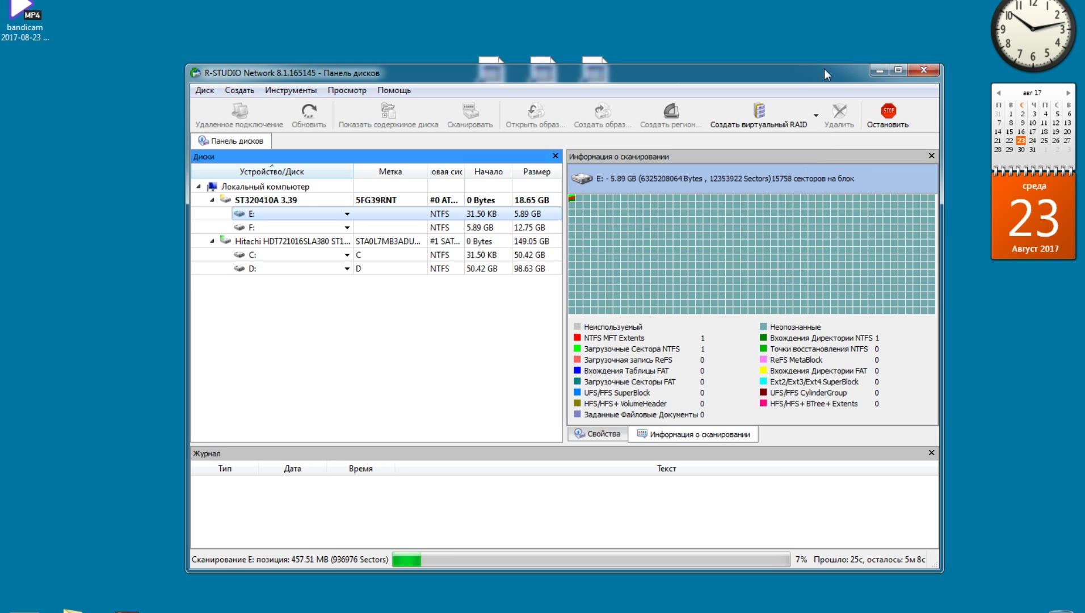
left_click_drag(798, 65, 781, 49)
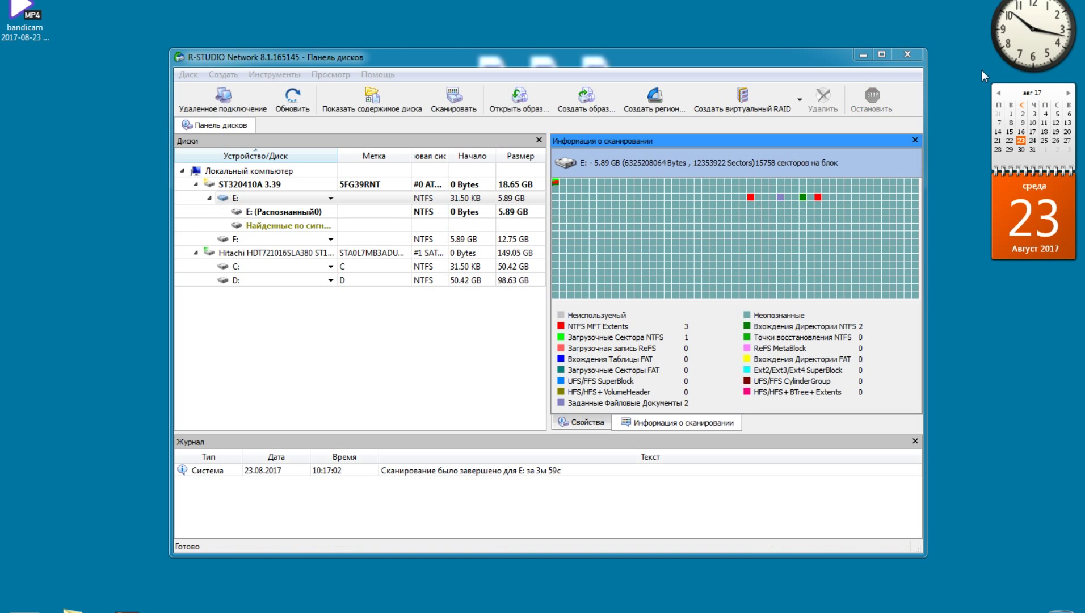
- Examine the contents of the recognized E: partition, expanding Дополнительно Найденные Файлы and Метафайлы, and close R-Studio
left_click(278, 214)
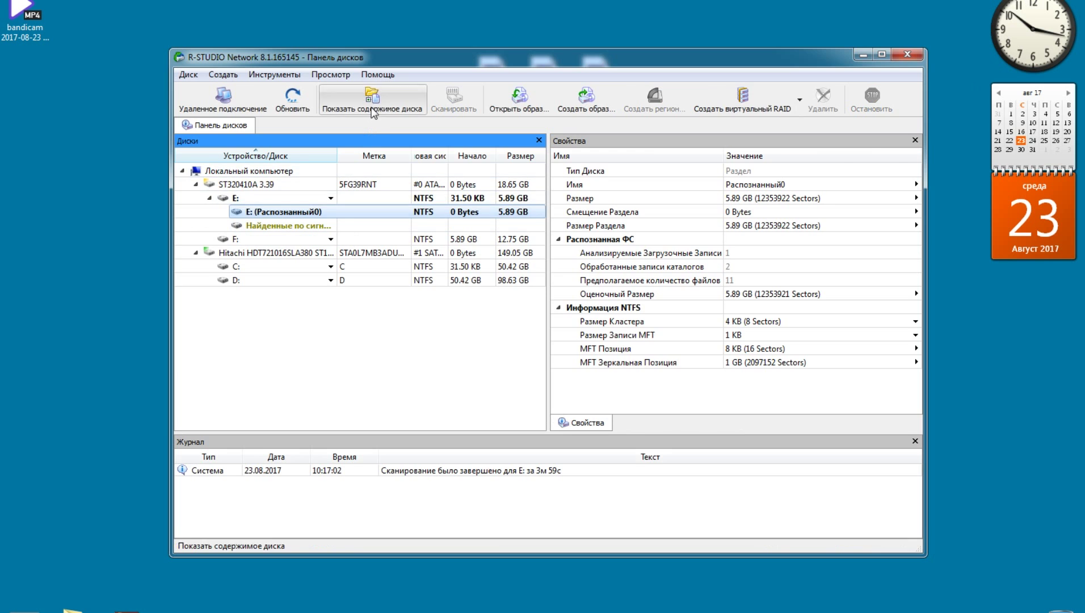
left_click(371, 101)
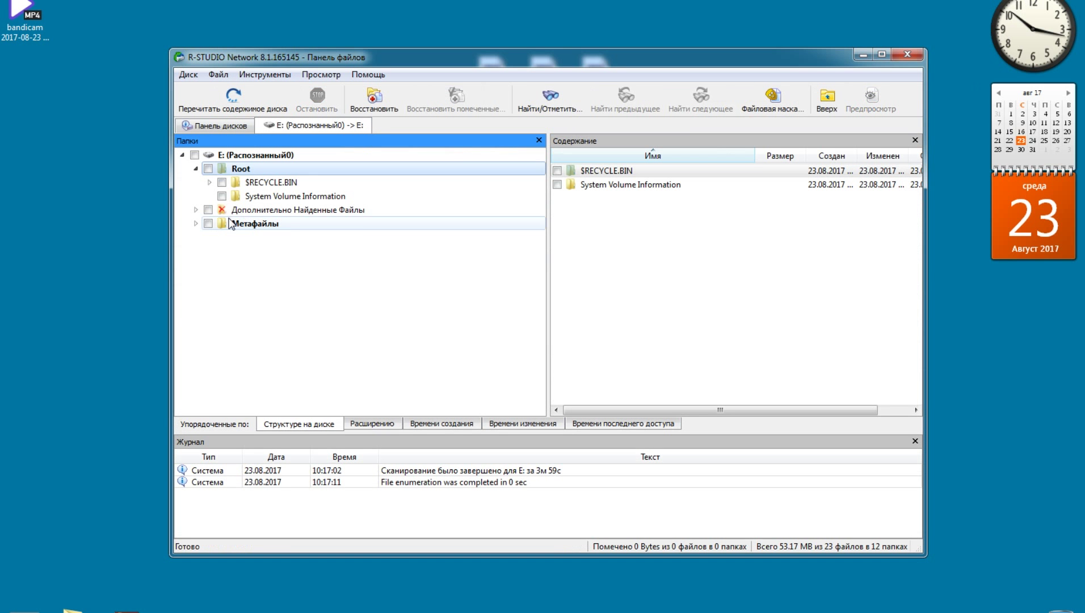
left_click(196, 210)
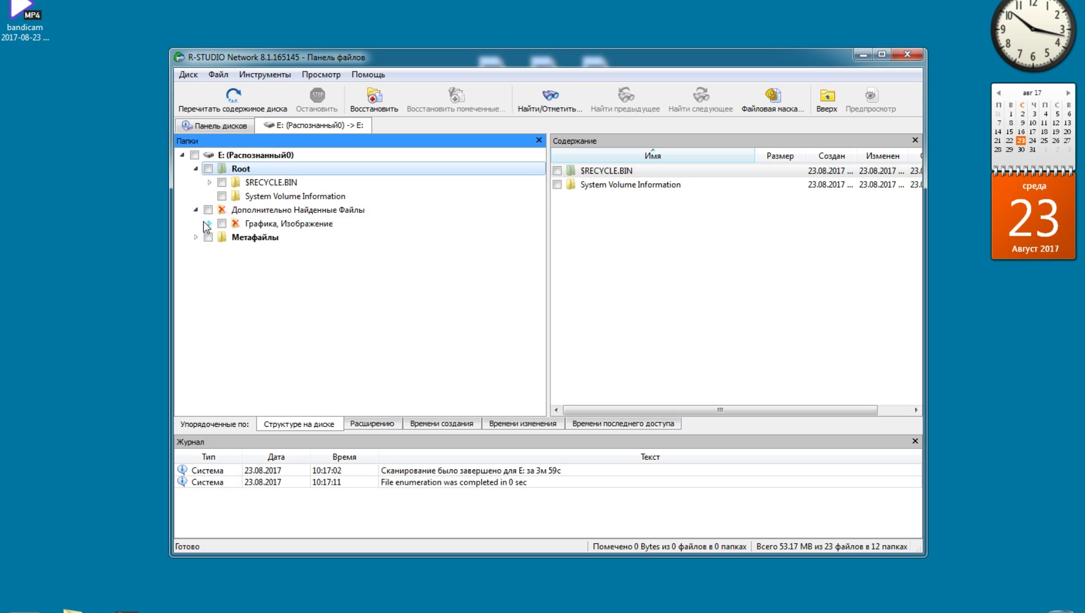
left_click(209, 224)
left_click(195, 251)
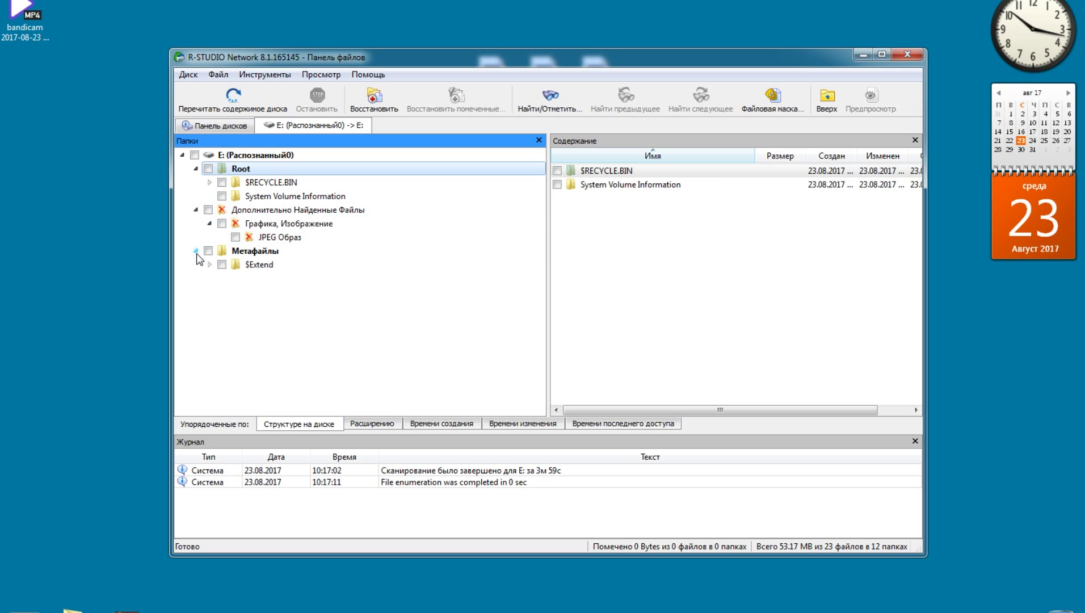
left_click(206, 265)
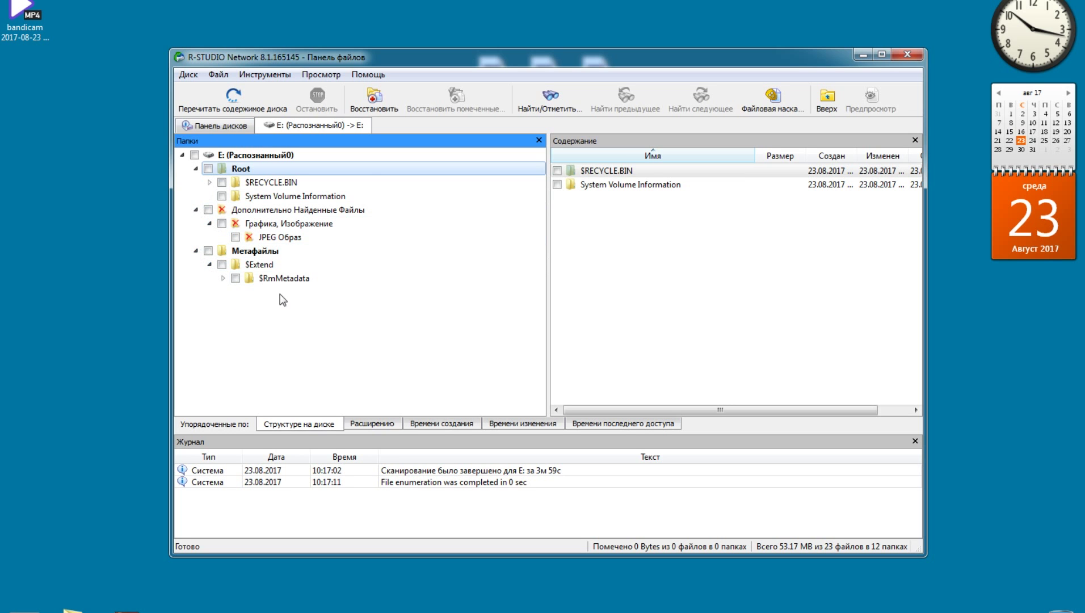
left_click(1036, 5)
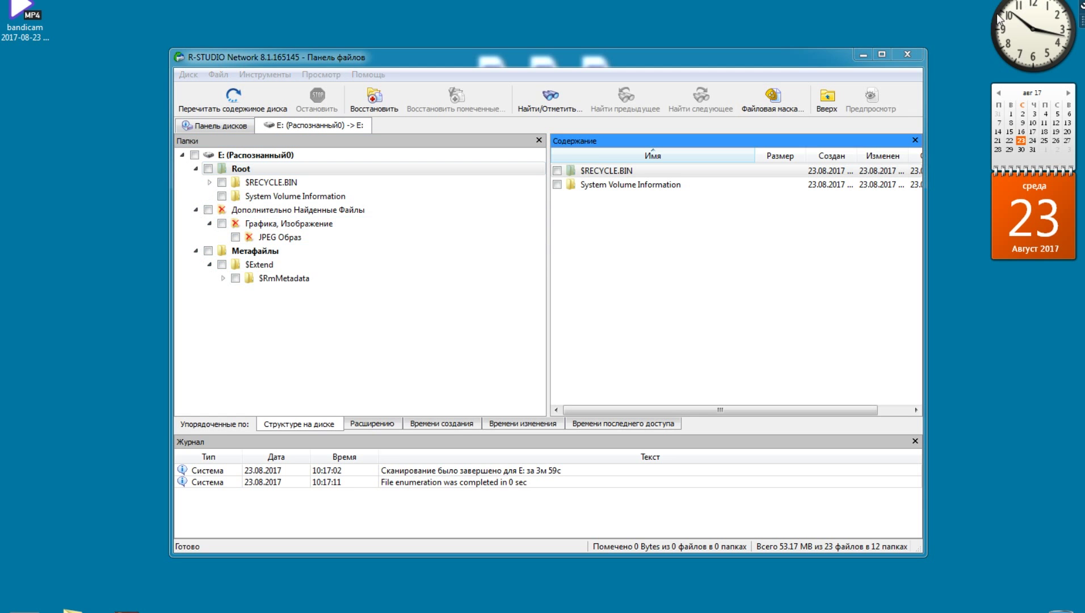
left_click(921, 55)
left_click(560, 328)
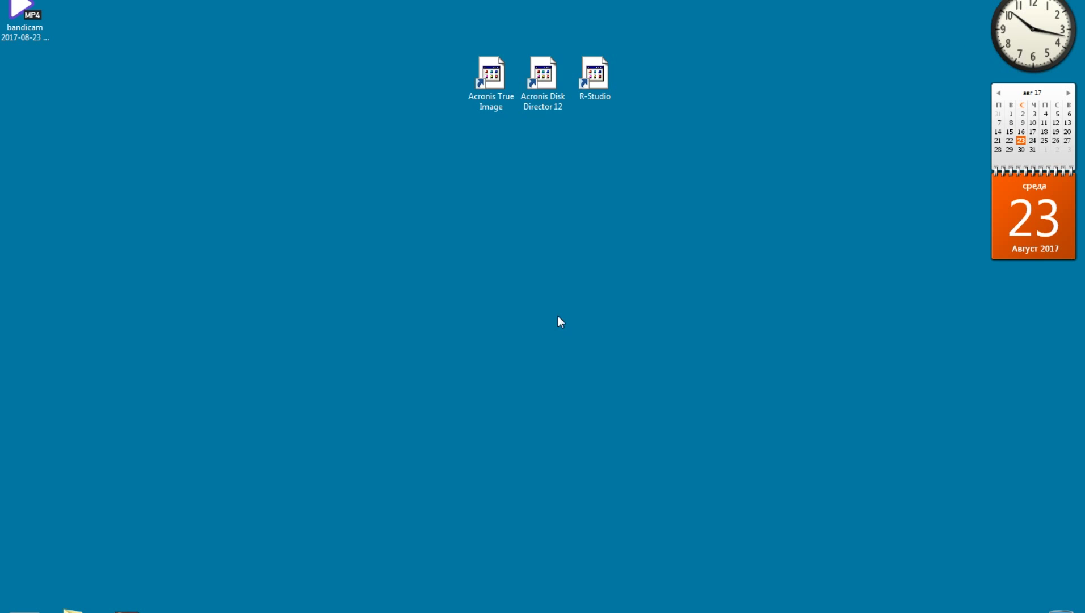
- Create a text document named пароли.txt in the root of disk E: using Windows Explorer
key("super+e")
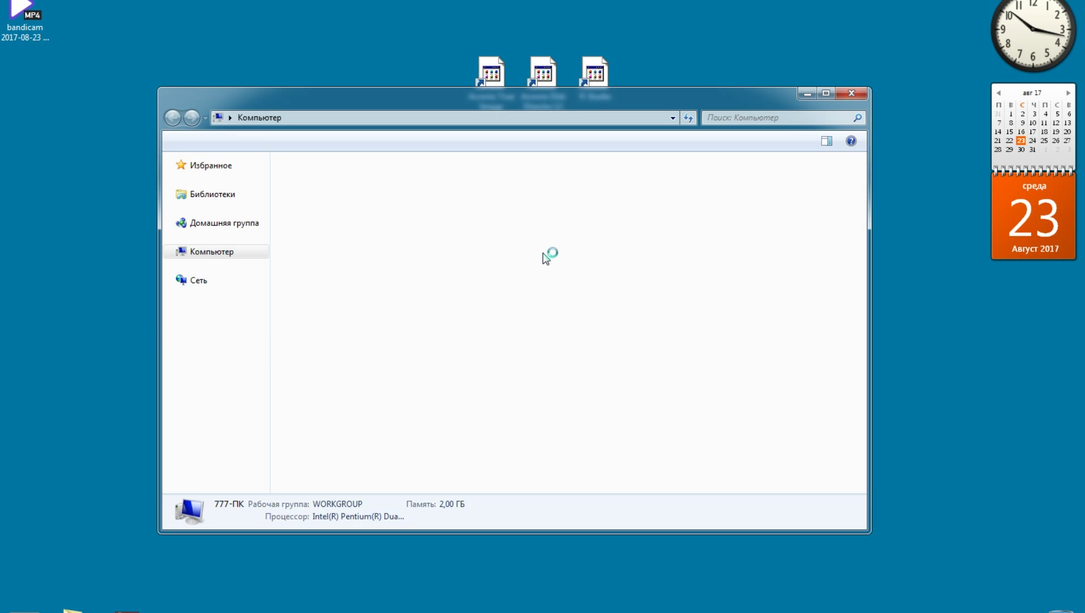
double_click(659, 201)
left_click_drag(620, 103, 713, 140)
right_click(462, 286)
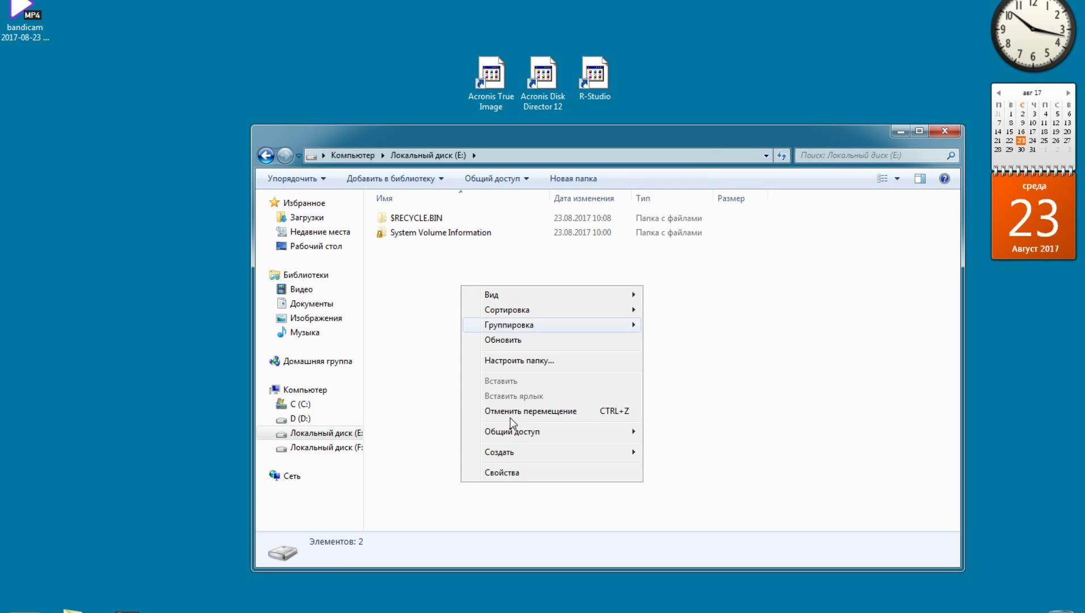
mouse_move(538, 452)
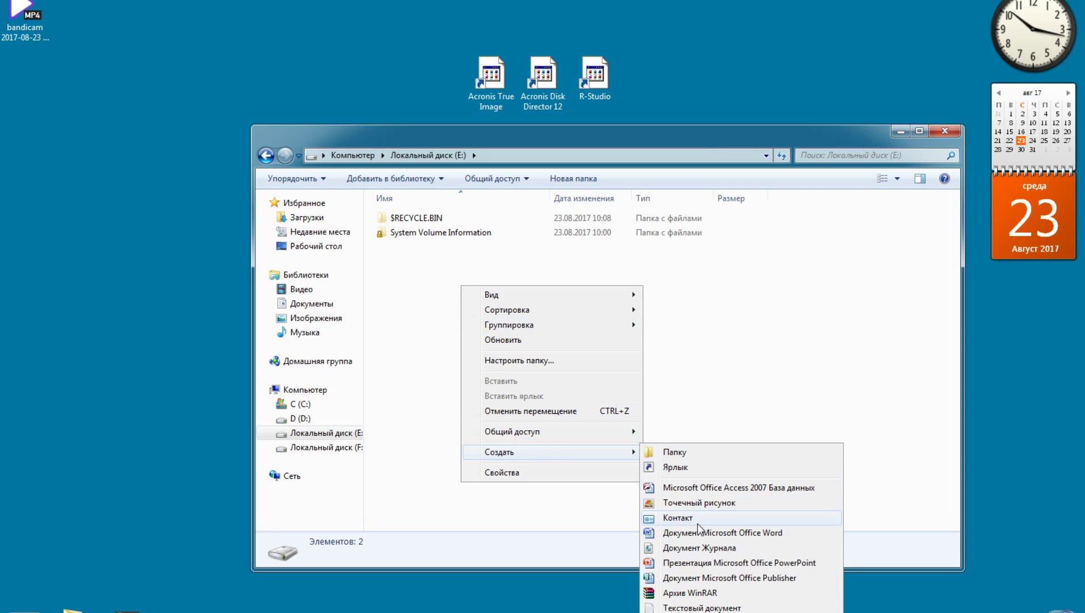
left_click(708, 608)
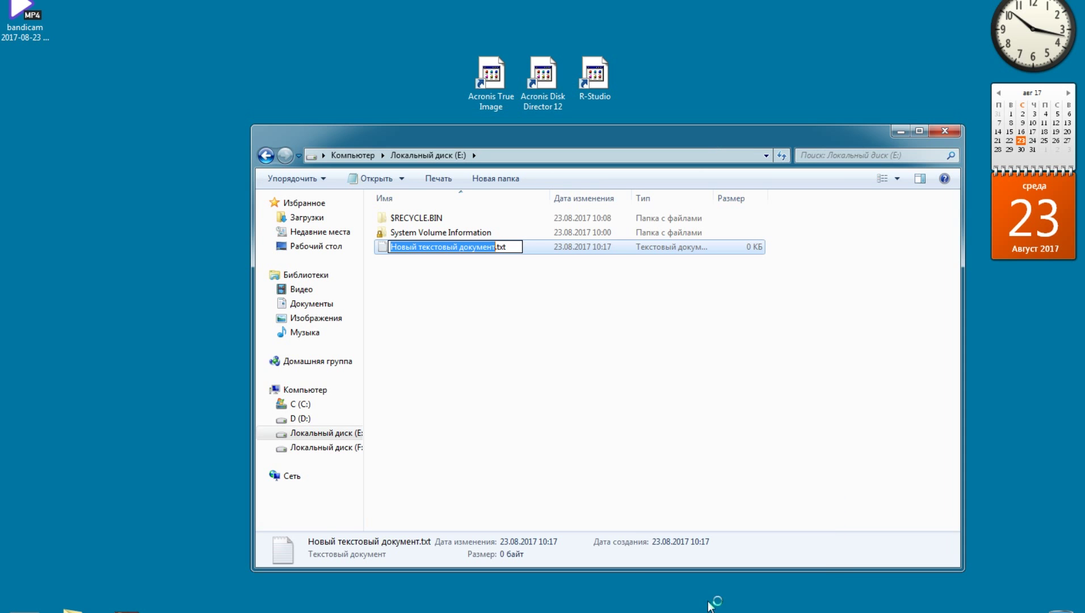
type("парол")
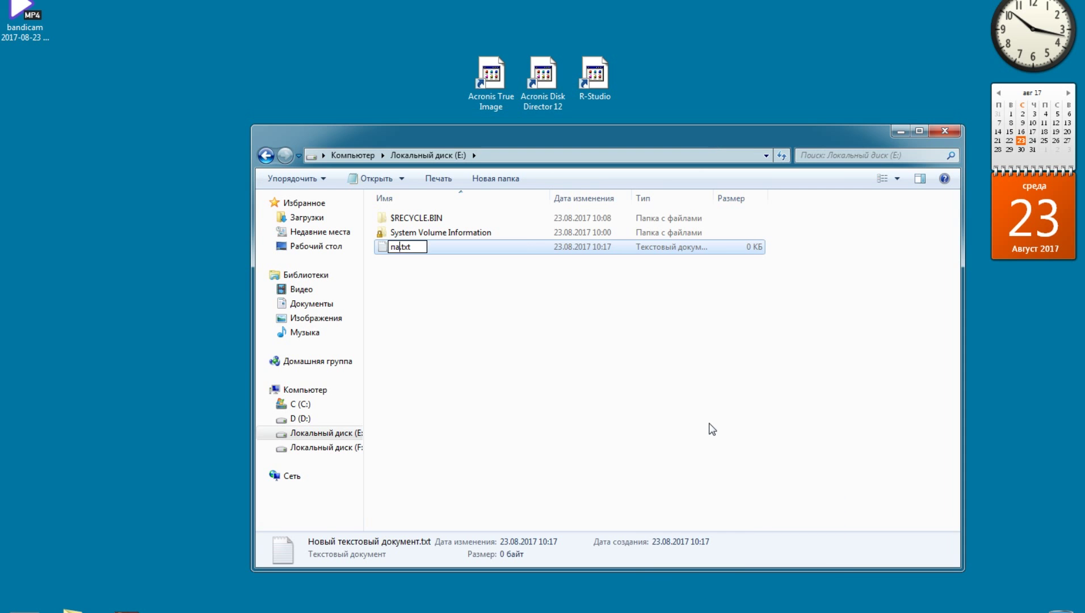
type("и")
key("Return")
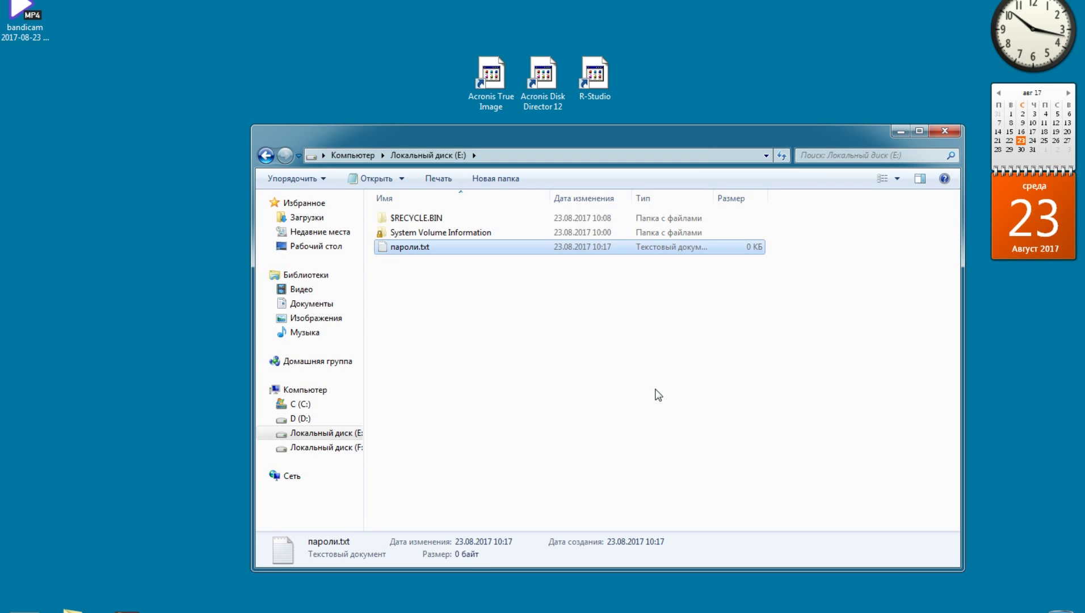
- Fill пароли.txt with several lines of dummy passwords, save it, and close the disk E: folder
double_click(391, 248)
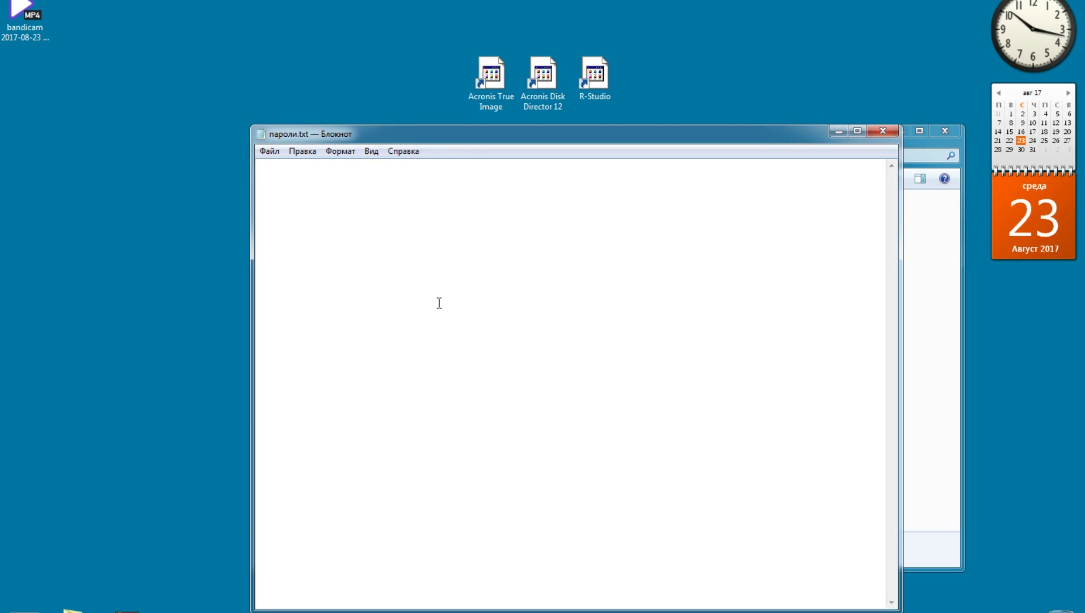
type("ыуелдофцм ейщ4цже")
key("Return")
type("фц4мезщмйц4оемз")
key("Return")
type("фмешф4")
key("Return")
type("фц4меьщ")
key("Return")
type("цф4мегйц4")
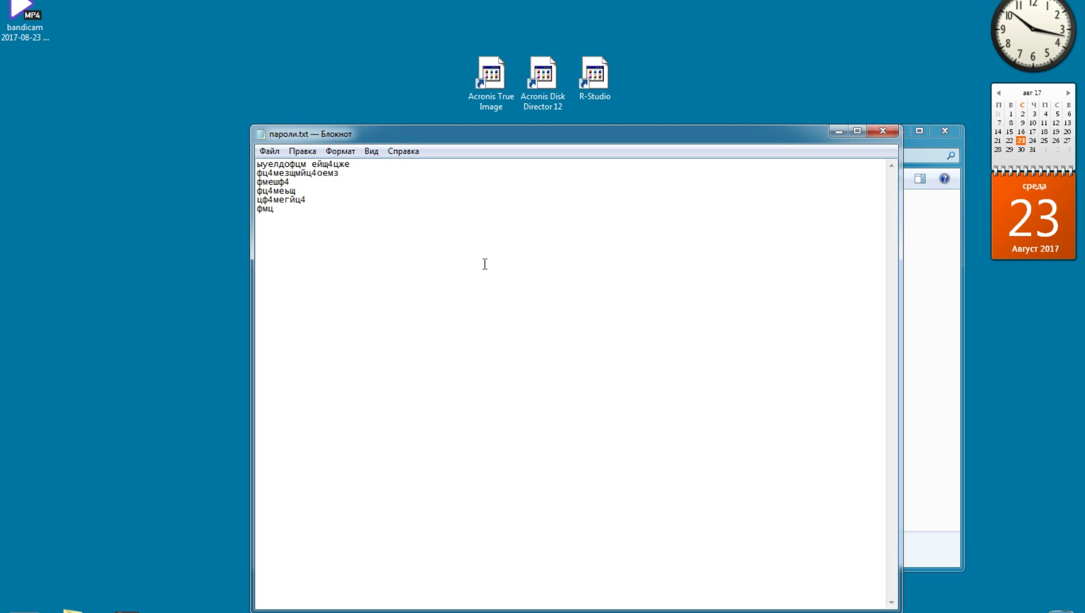
left_click(883, 131)
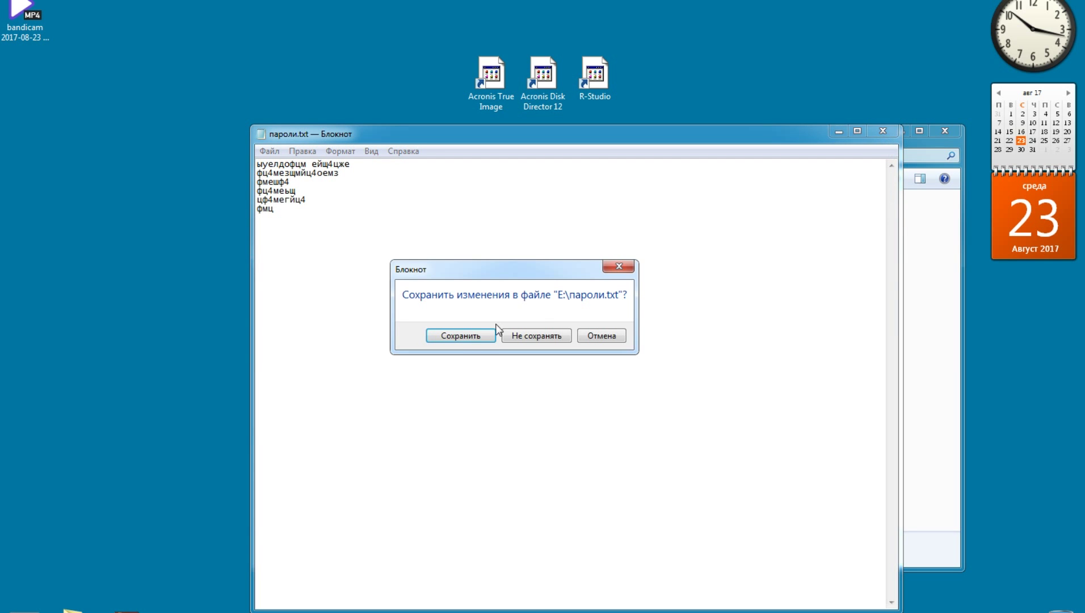
left_click(476, 338)
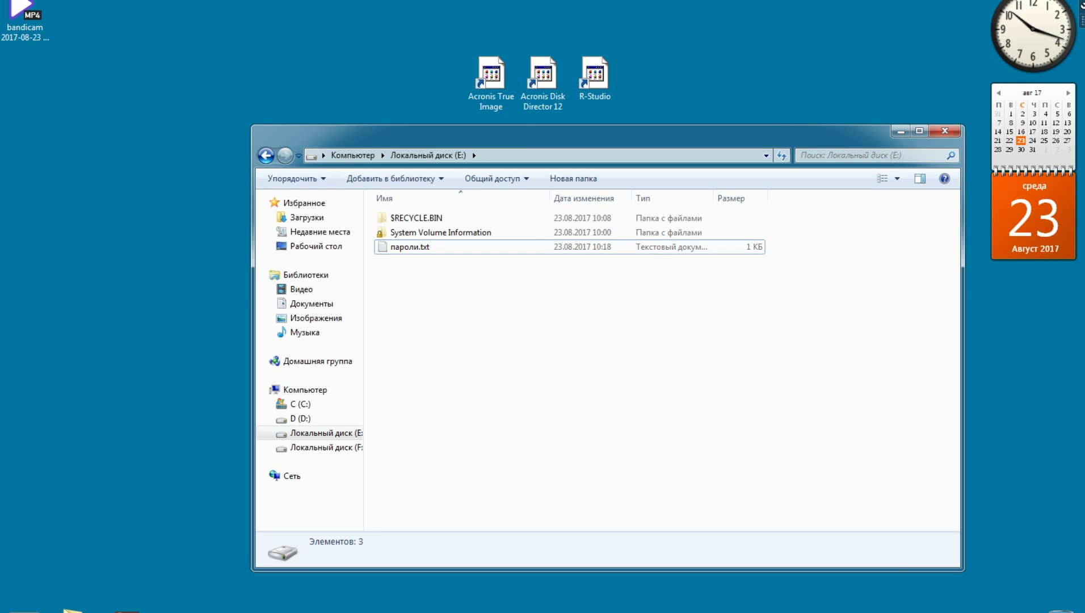
left_click(945, 131)
- Quick-format disk E: as NTFS with 4096-byte clusters, and open the disk to check its contents
key("super+e")
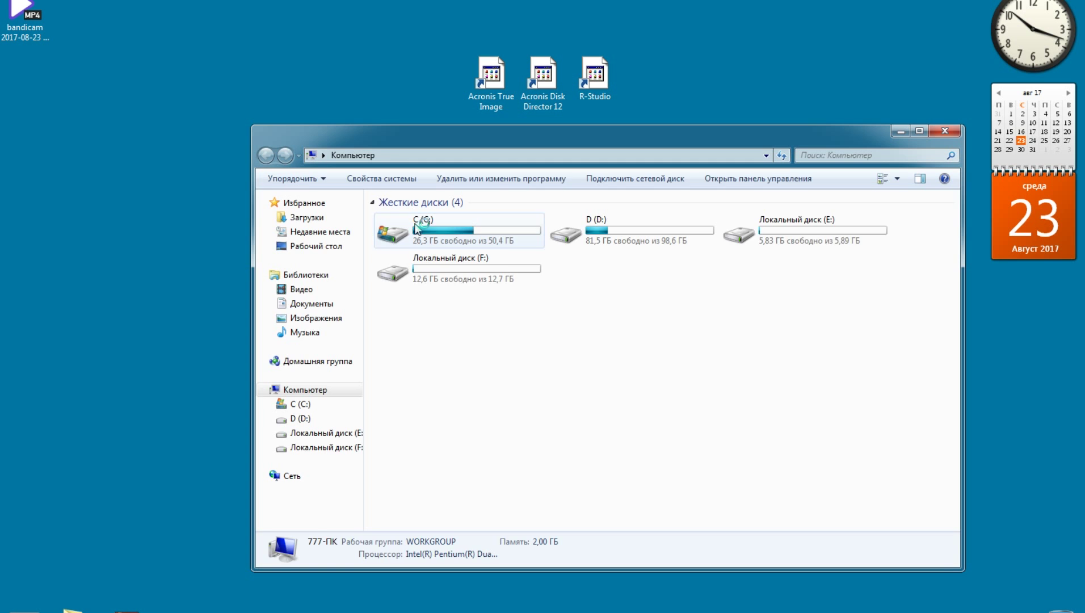
left_click(759, 228)
right_click(759, 229)
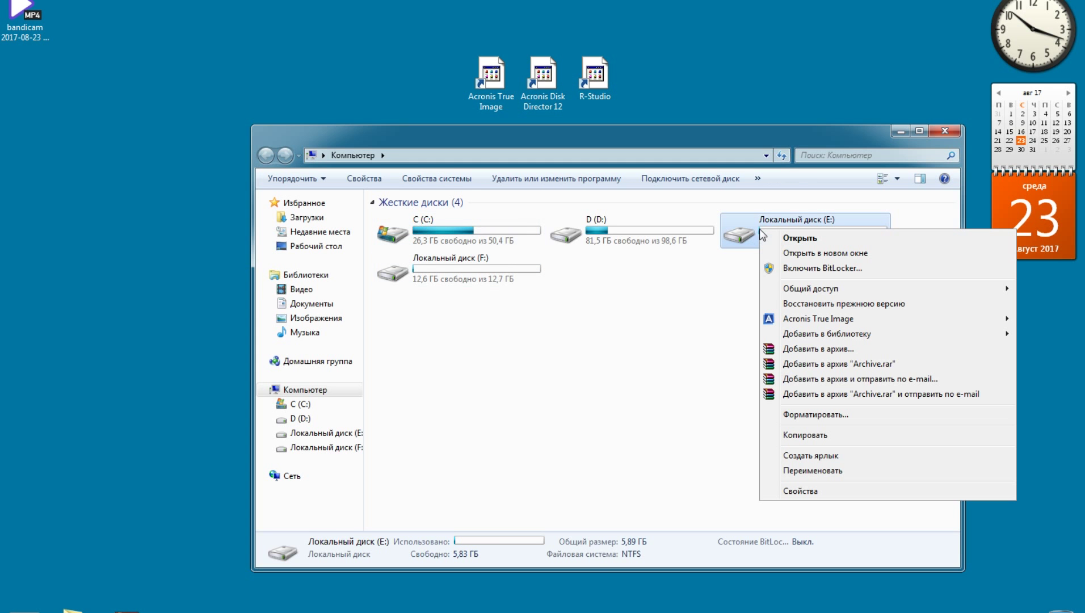
left_click(812, 413)
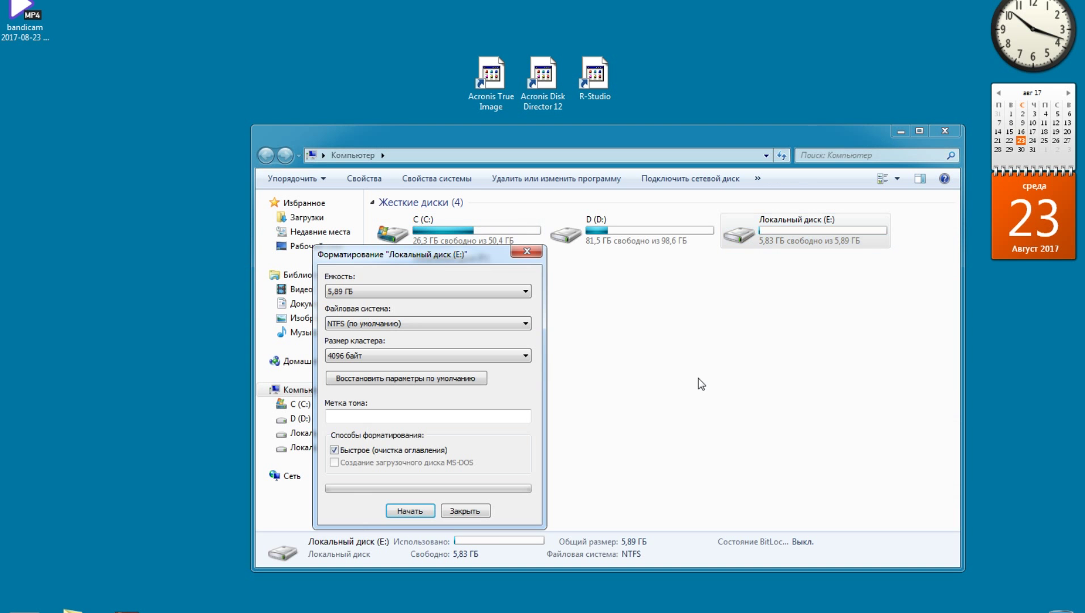
left_click(406, 511)
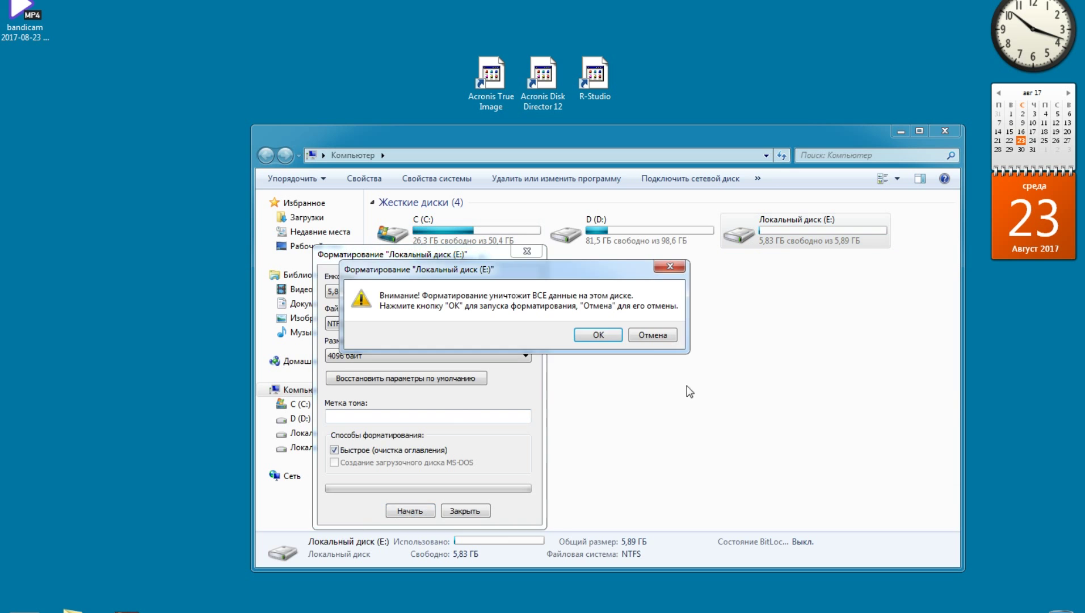
left_click(591, 334)
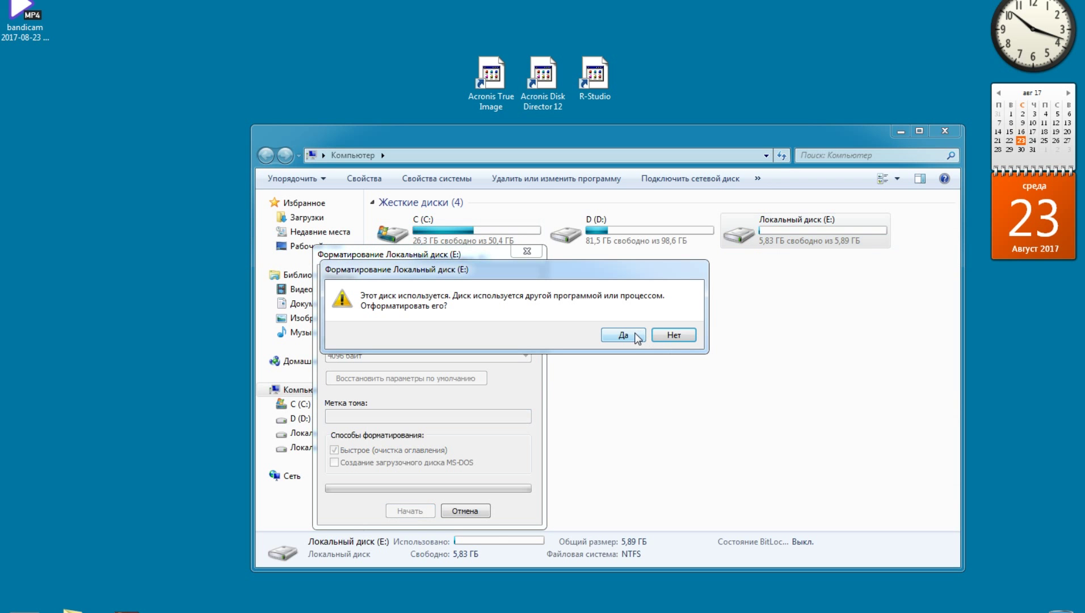
left_click(624, 335)
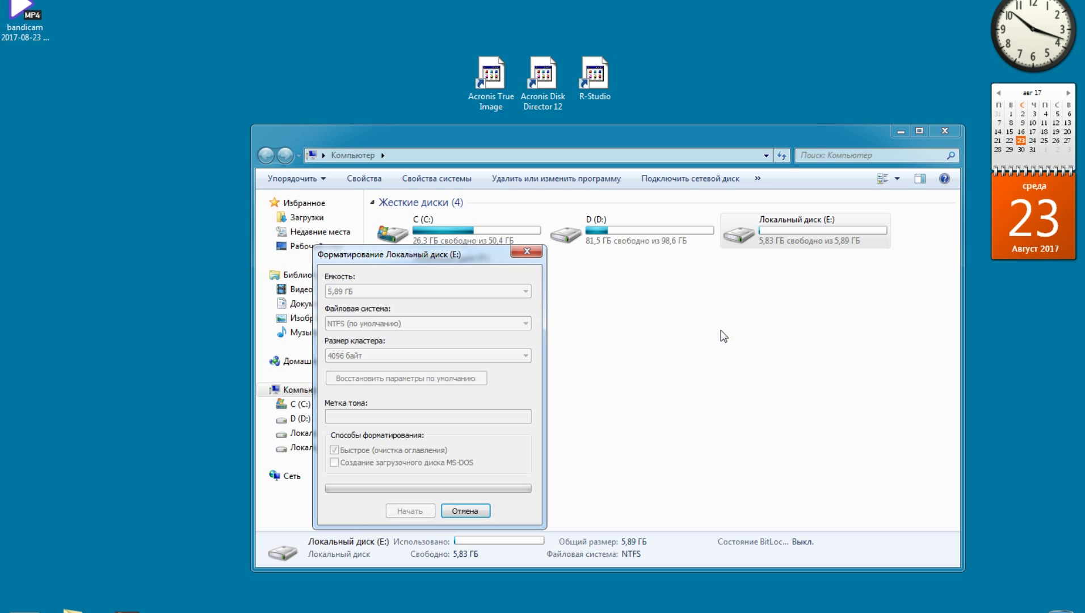
left_click(615, 336)
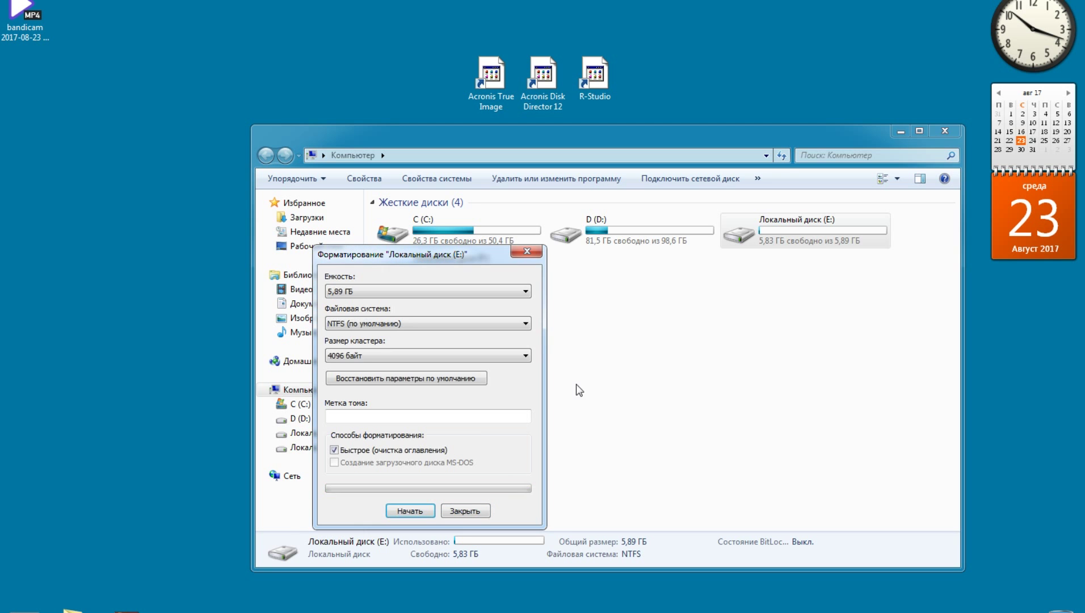
left_click(477, 511)
double_click(740, 245)
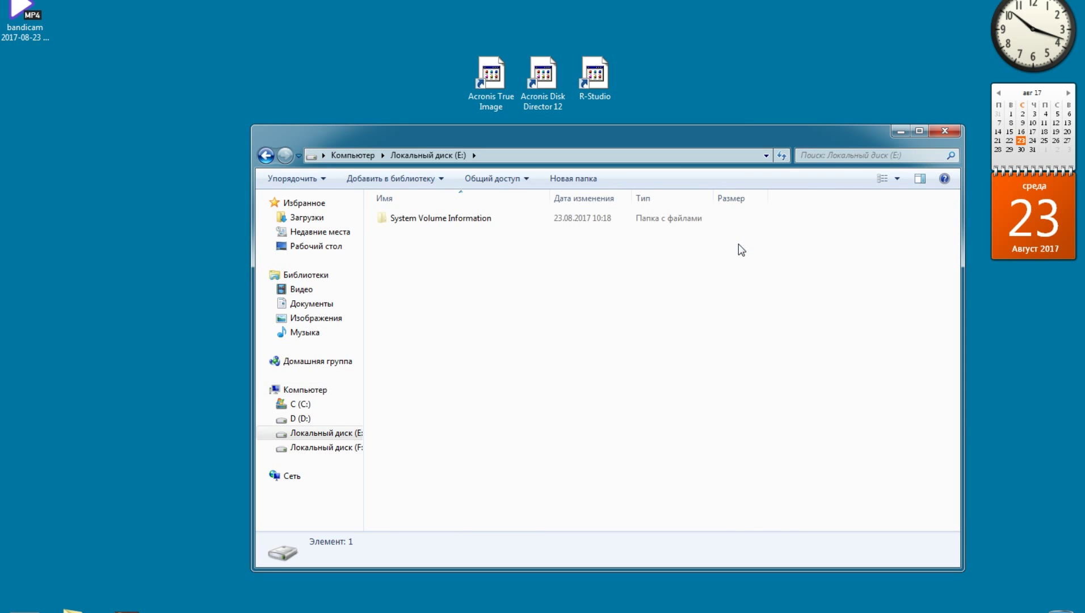
- Close the disk E: folder, launch R-Studio, and scan partition E: while showing the scan information
left_click(943, 133)
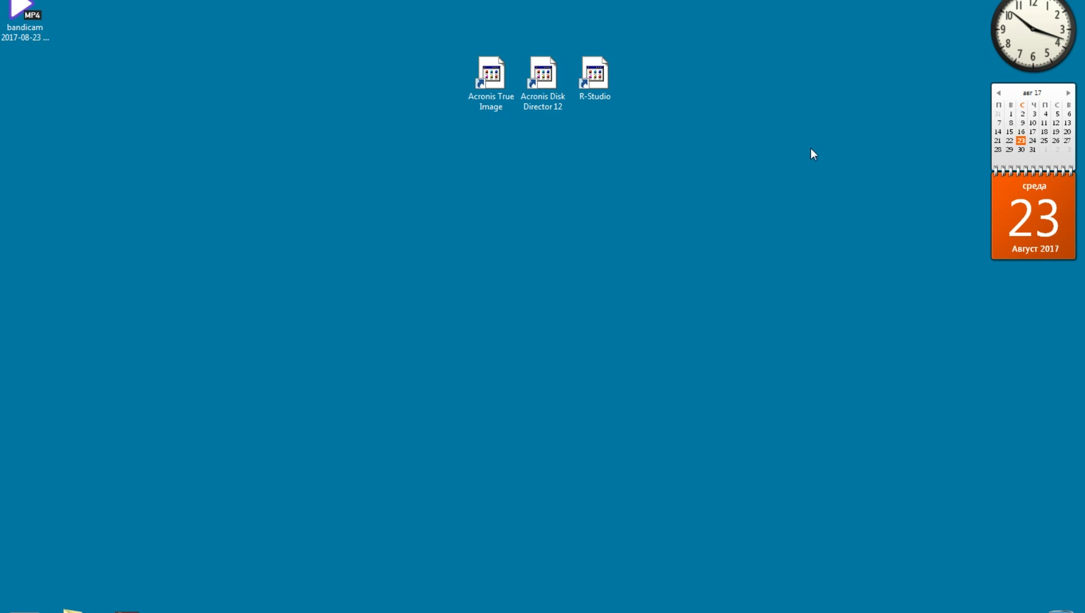
double_click(587, 81)
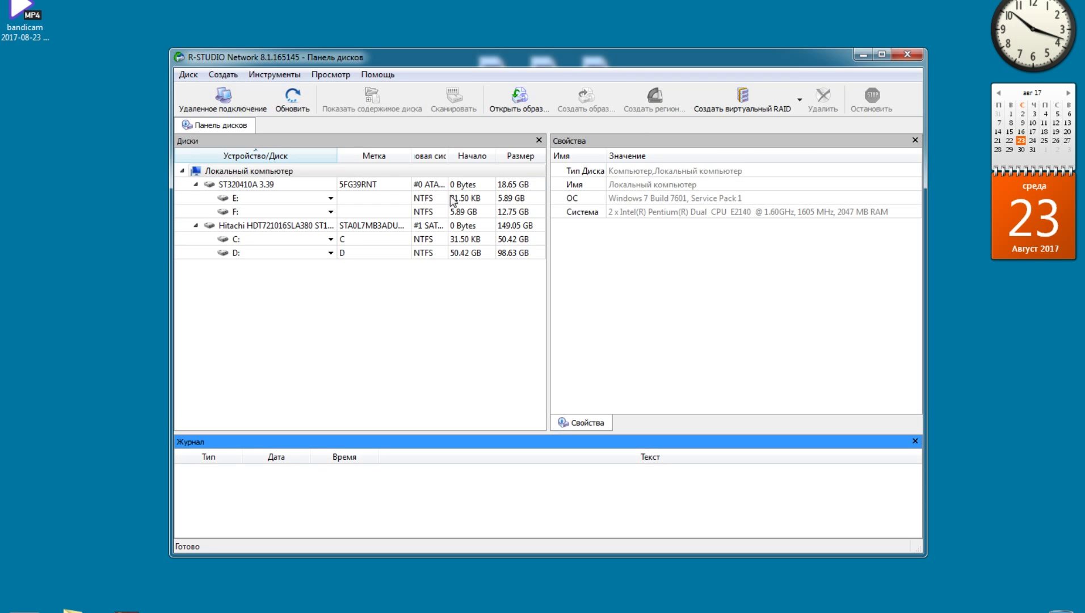
left_click(277, 199)
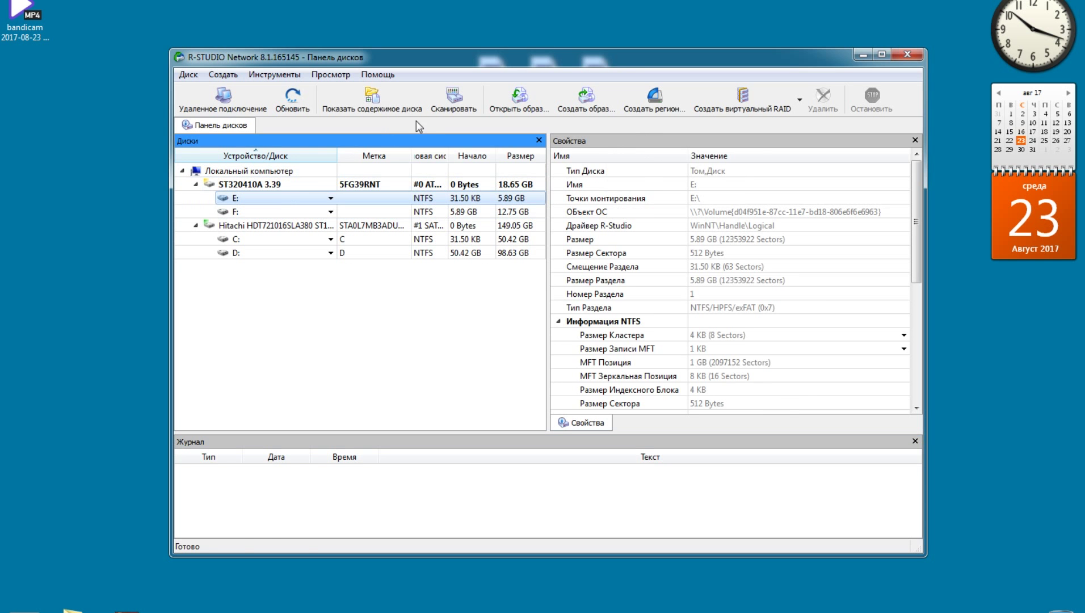
left_click(454, 97)
left_click(677, 420)
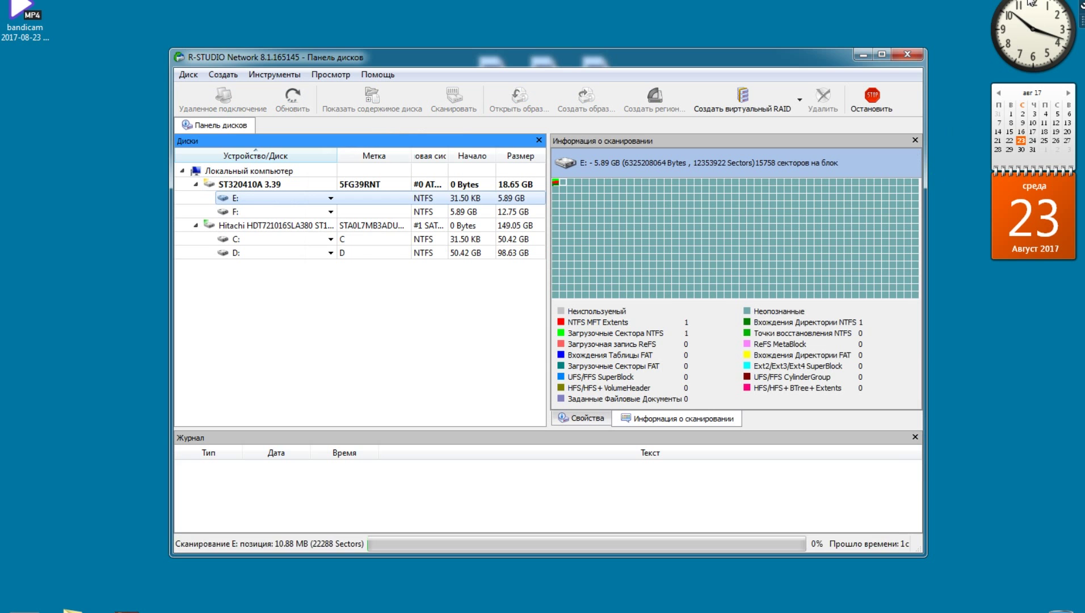
- Open the recognized E: partition's contents and examine Root, Дополнительно Найденные Файлы and Метафайлы by expanding their subfolders
left_click(308, 213)
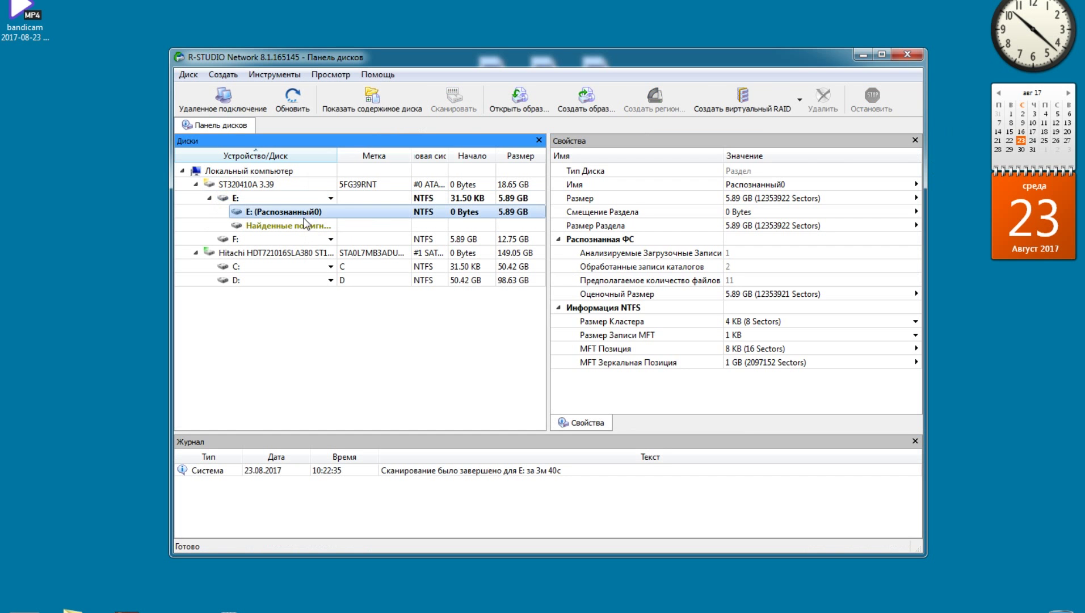
left_click(372, 98)
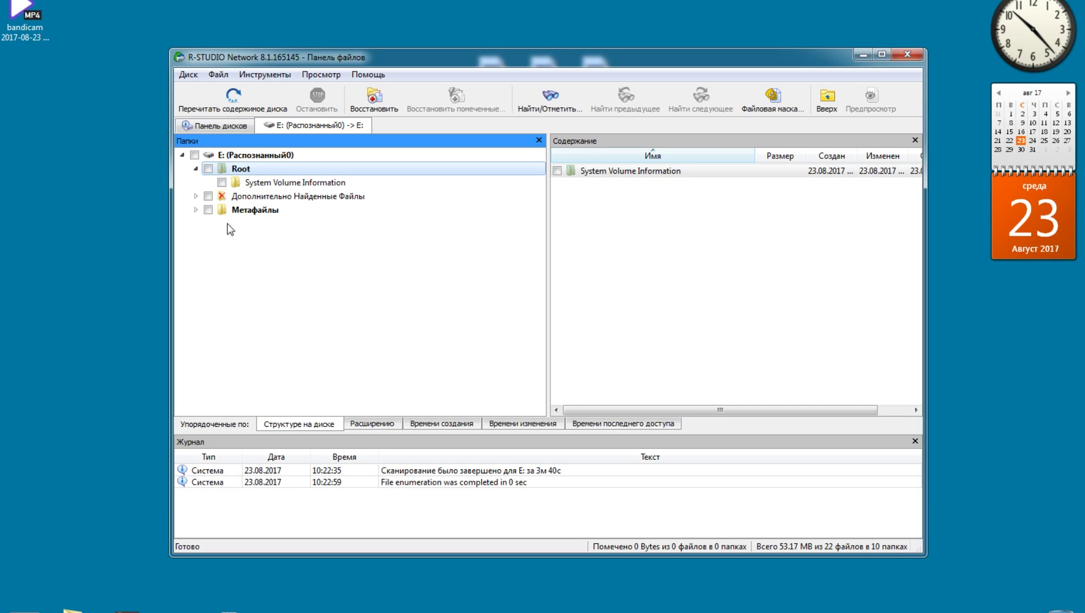
left_click(196, 197)
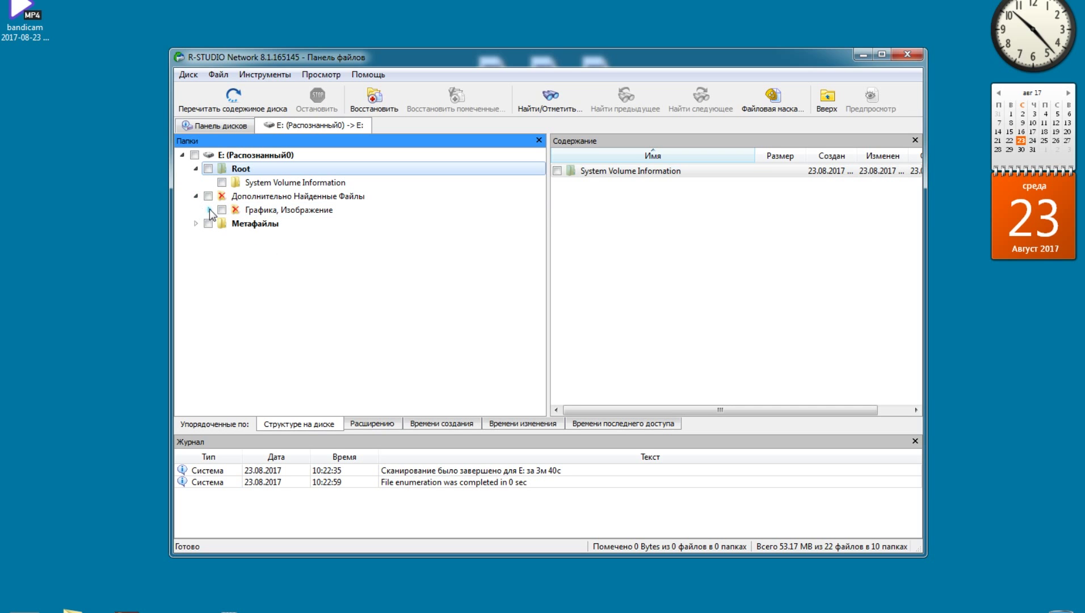
left_click(210, 210)
left_click(196, 237)
left_click(209, 251)
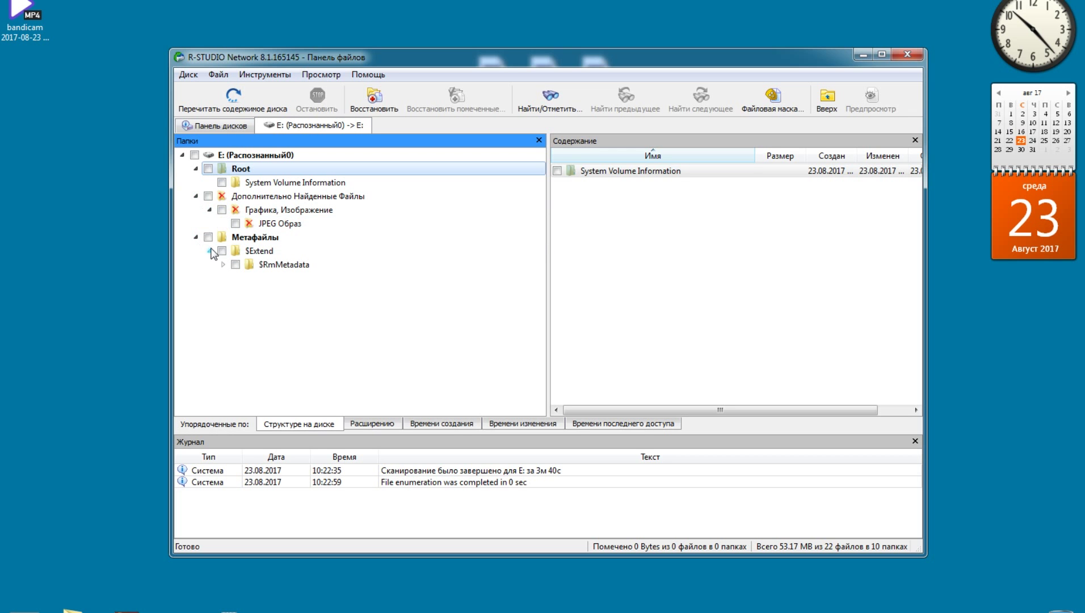
left_click(217, 157)
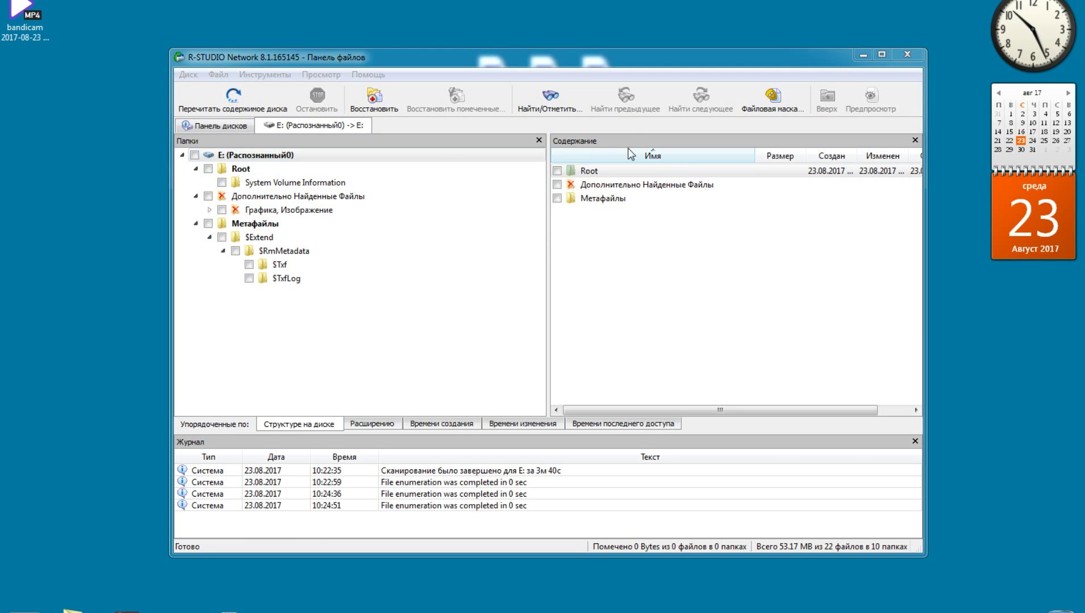
- Set up a recovery of the whole recognized E: partition and browse to disk F: for the destination folder
right_click(261, 155)
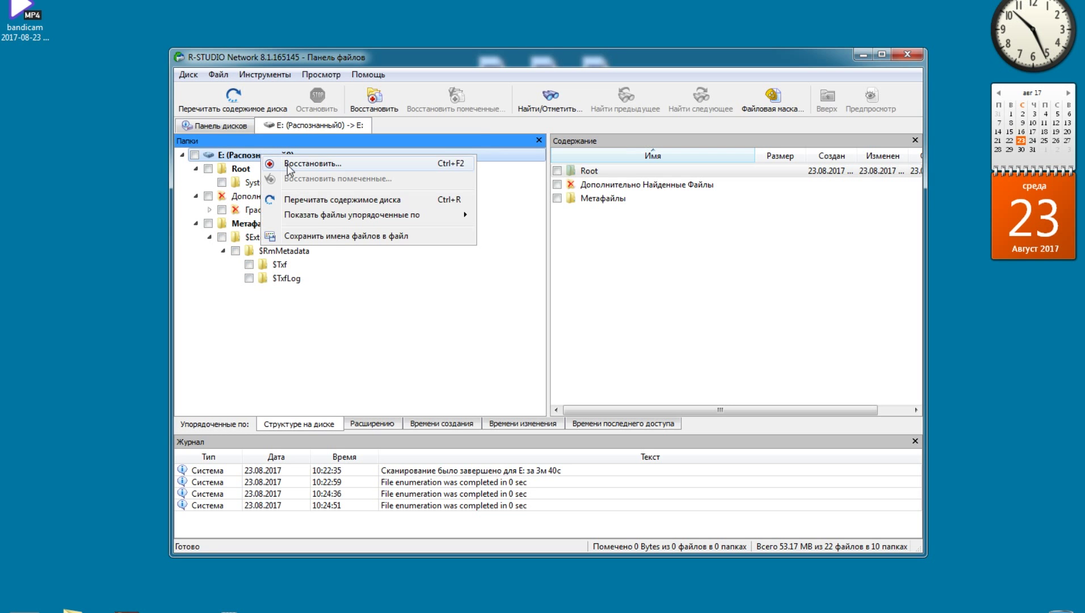
left_click(288, 165)
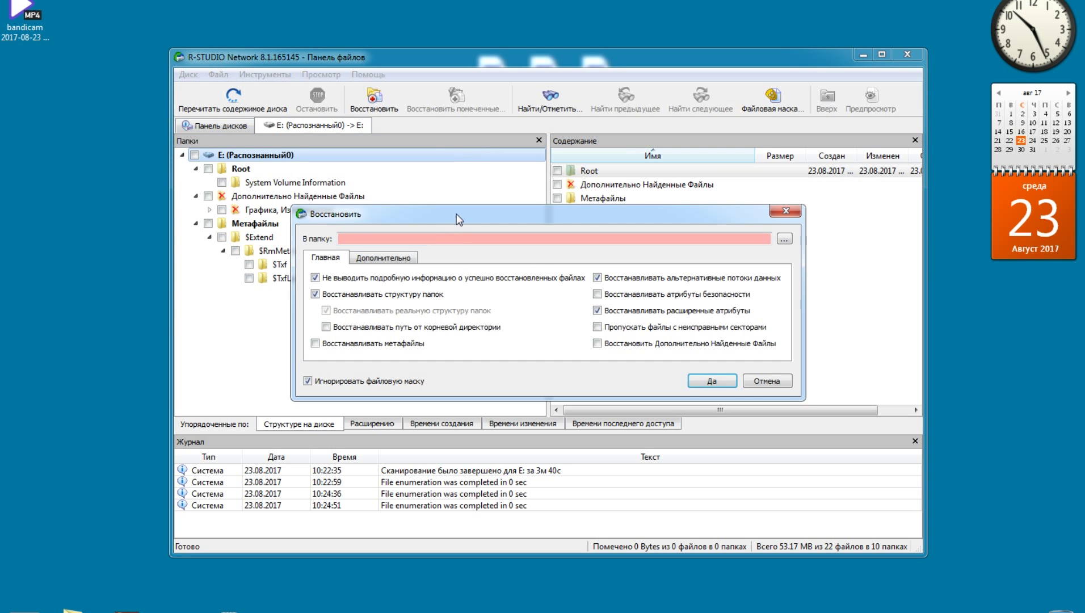
left_click_drag(456, 215, 404, 213)
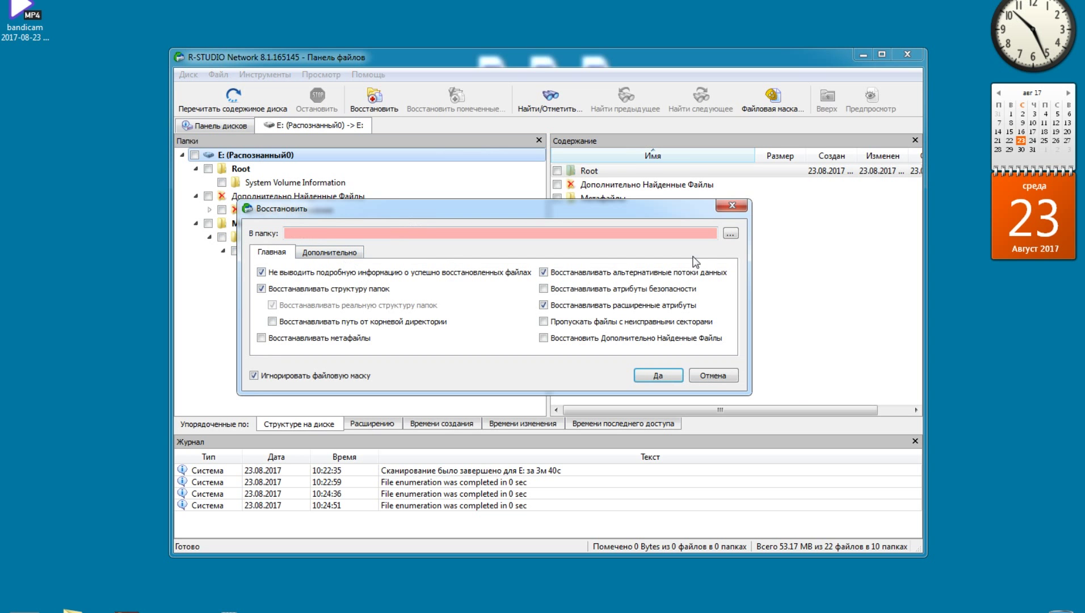
left_click(731, 233)
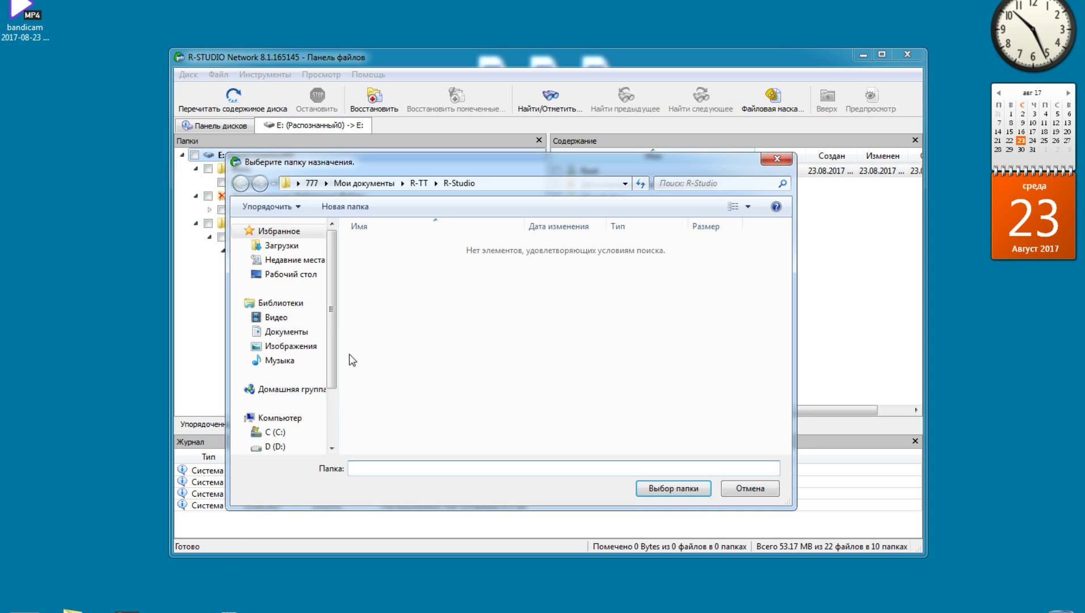
scroll(290, 369, "down", 3)
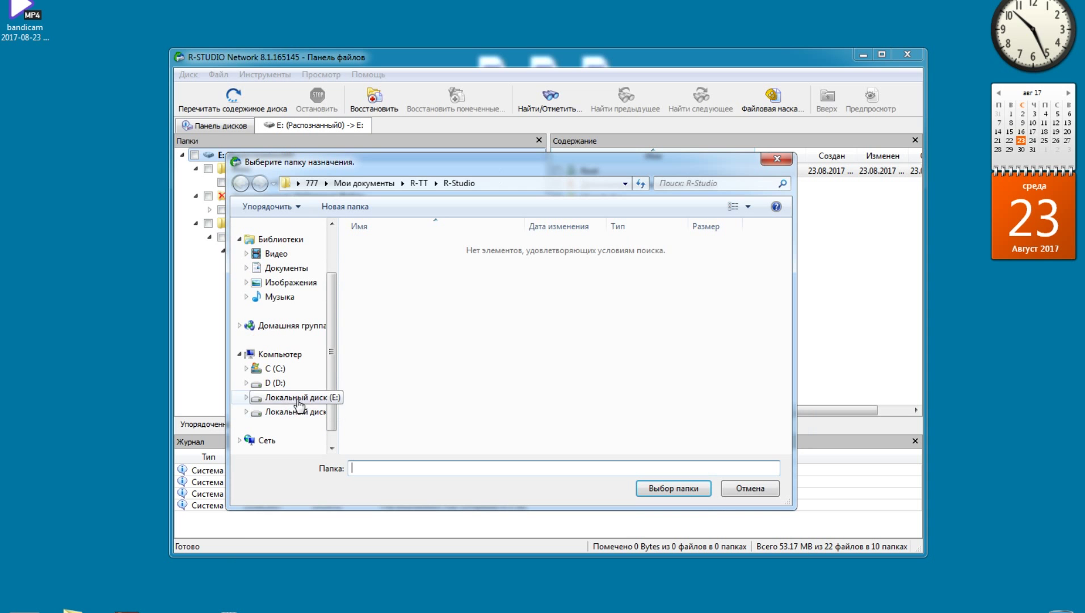
left_click(273, 412)
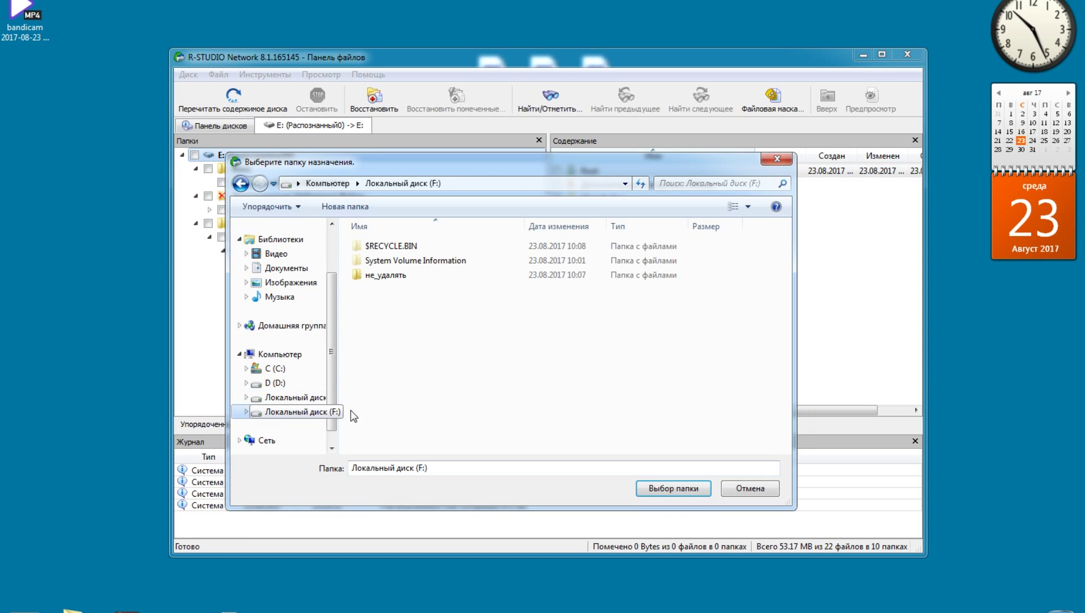
- Create a folder named 1 on disk F:, choose it as the destination, and run the recovery with the default options
right_click(377, 351)
mouse_move(502, 502)
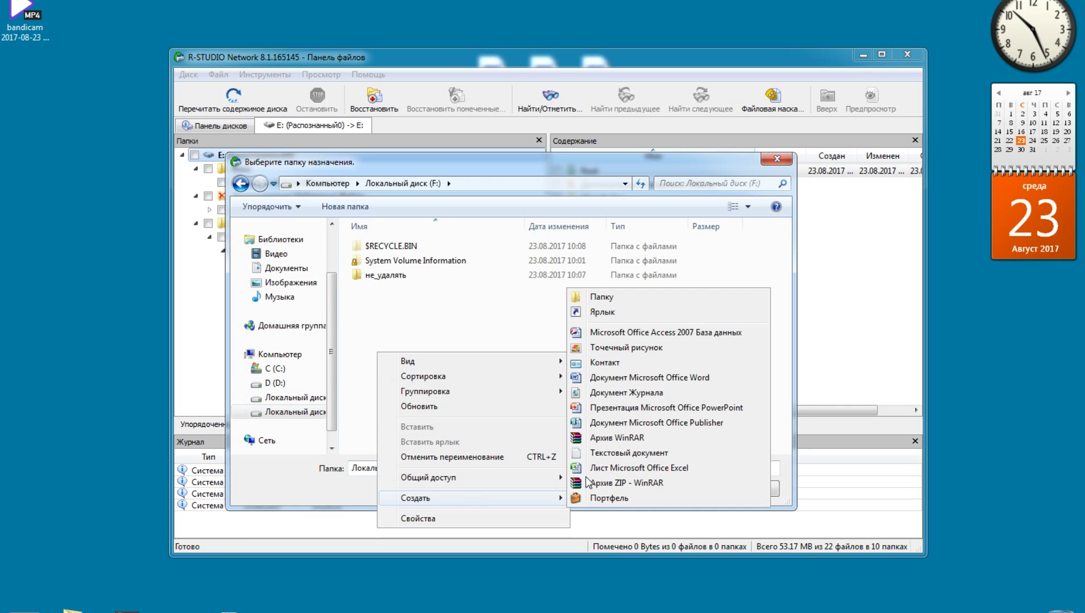
left_click(639, 299)
type("1")
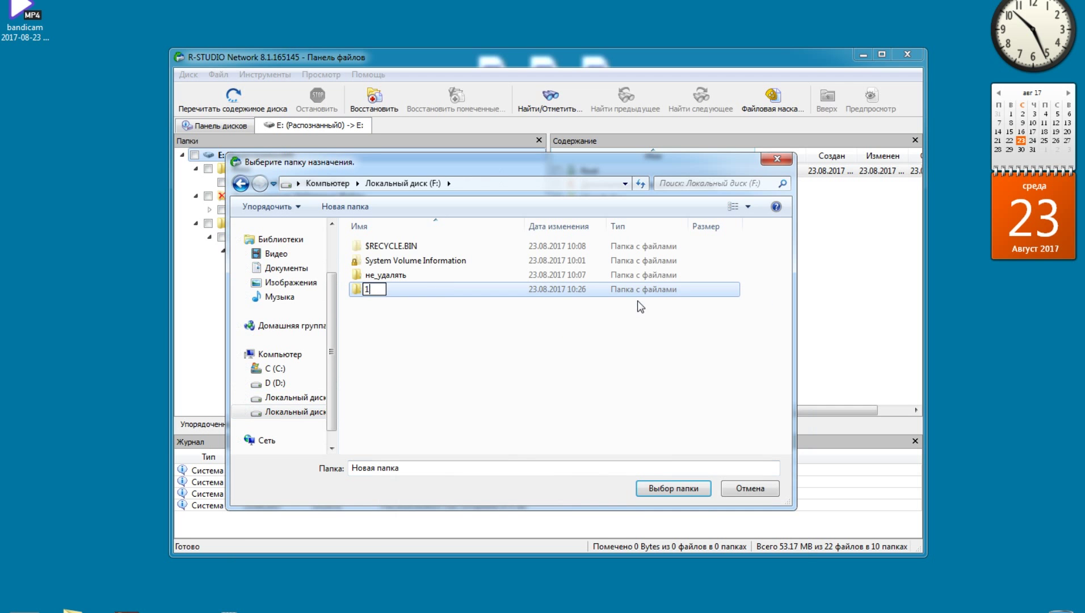
left_click(619, 351)
double_click(398, 291)
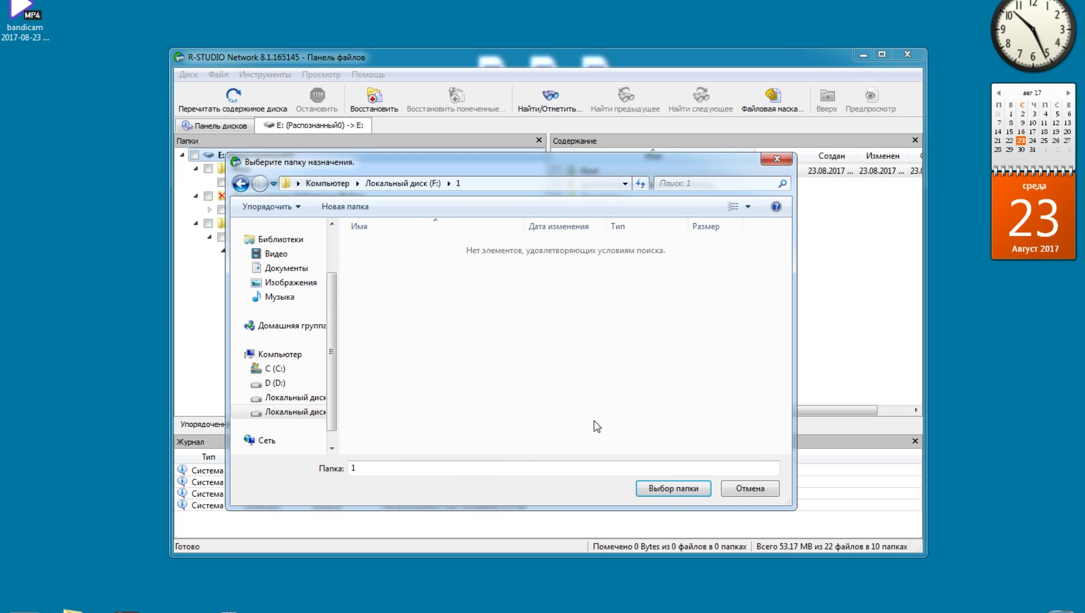
left_click(667, 488)
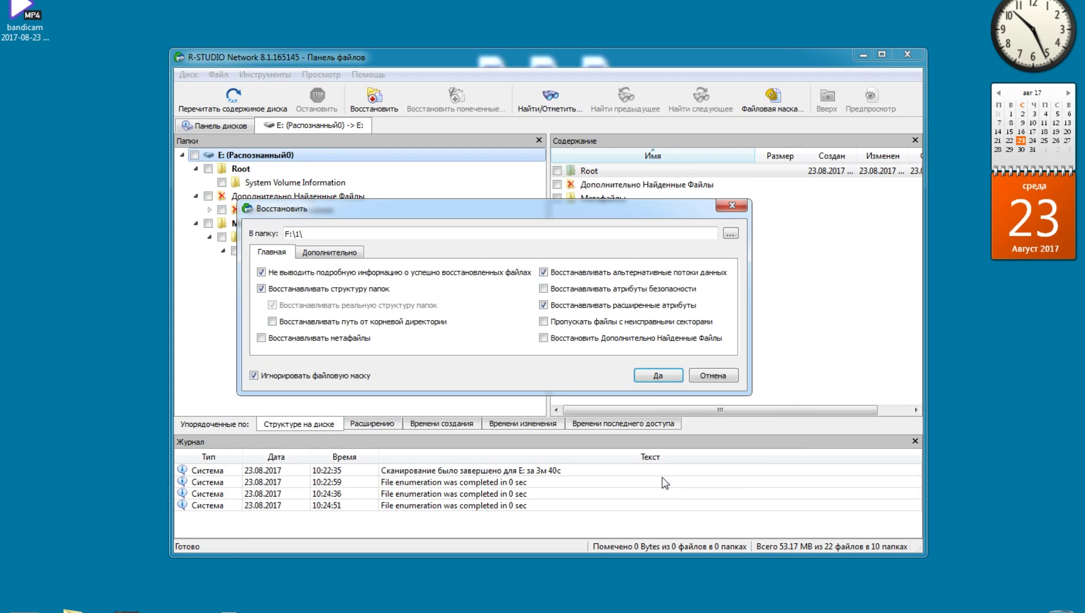
left_click(656, 376)
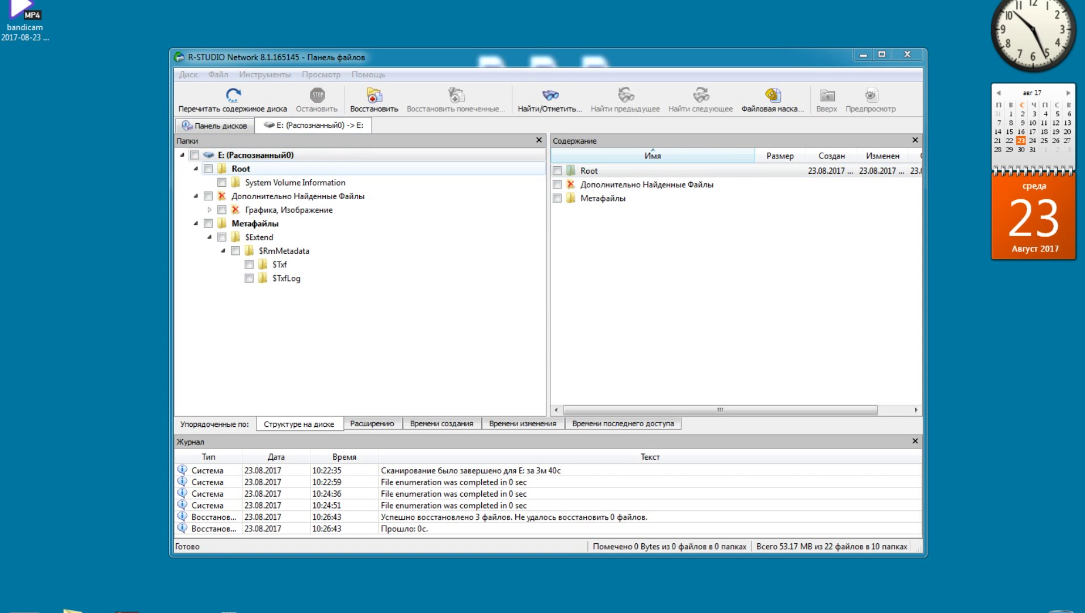
- Check the не_удалять folder on disk F: in Windows Explorer and close the window
key("super+e")
double_click(476, 270)
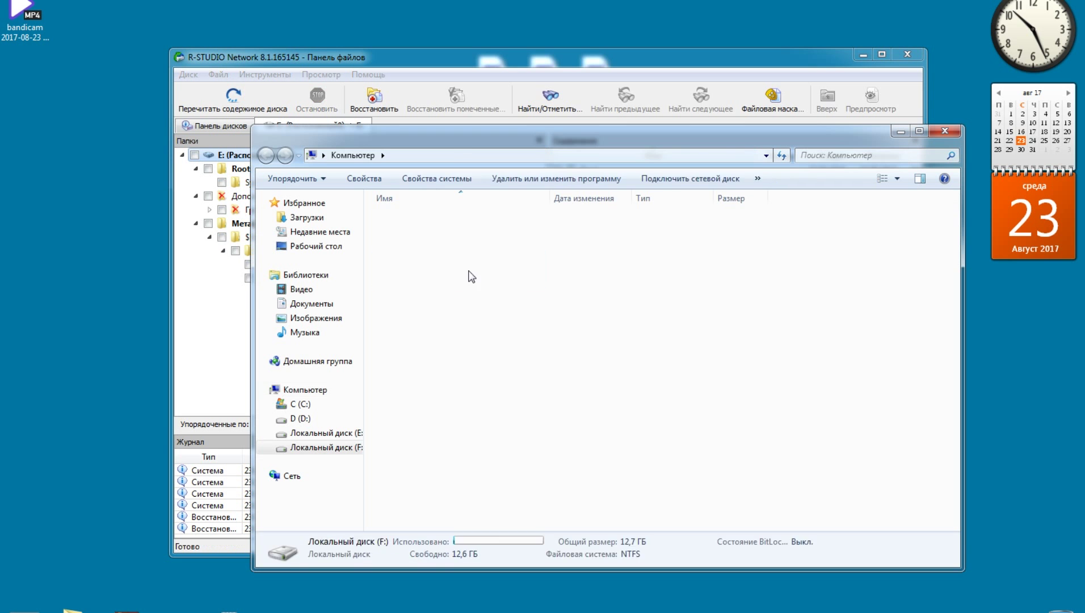
double_click(427, 273)
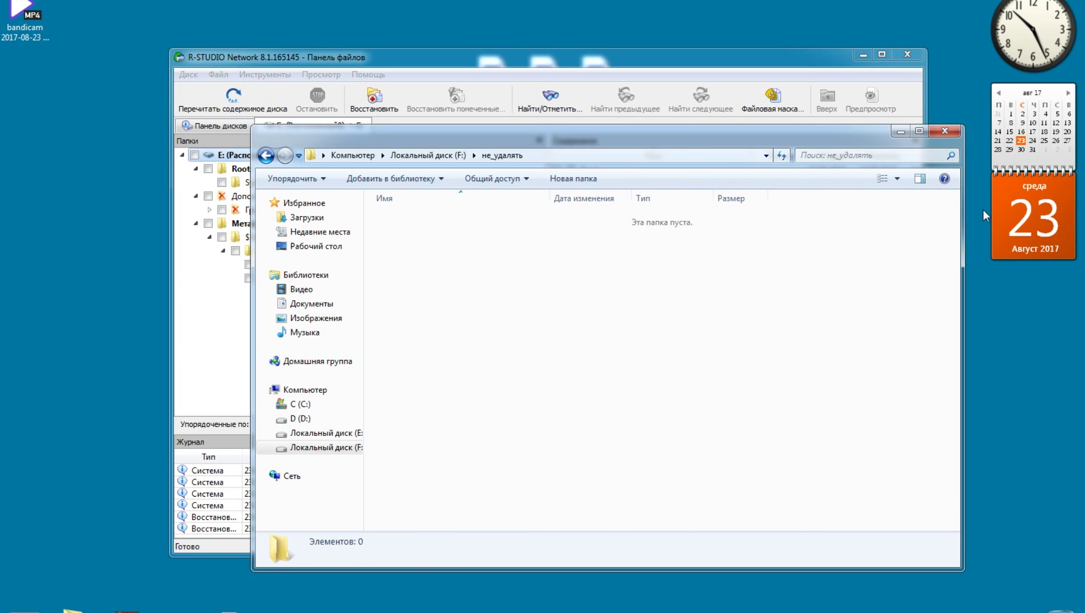
left_click(945, 131)
- Mark everything on the recognized E: partition and recover it to F:\1\, overwriting all files that already exist
left_click(286, 278)
left_click(194, 155)
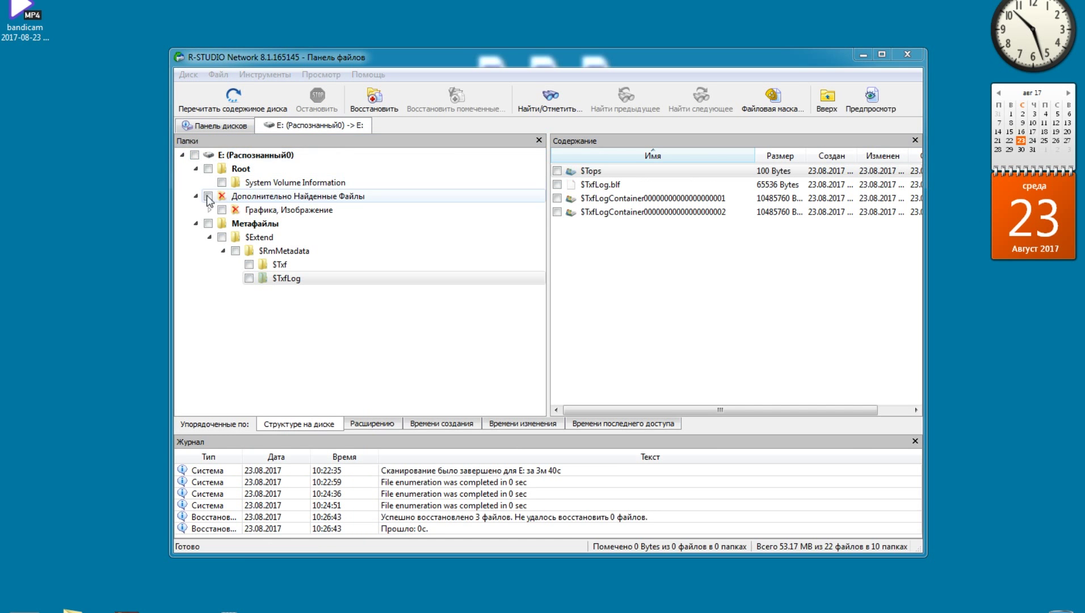
left_click(237, 155)
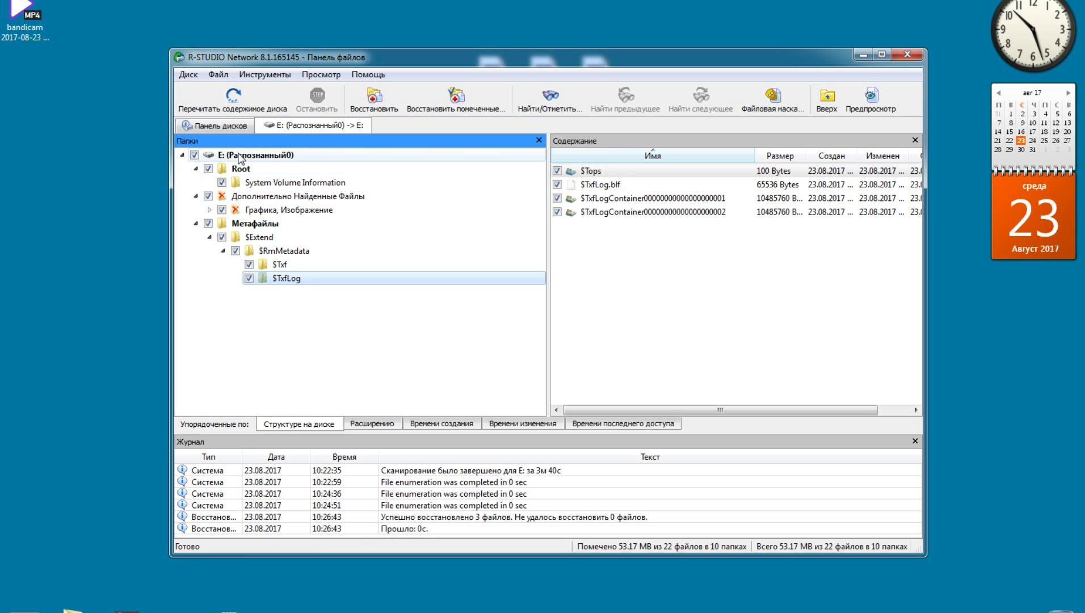
right_click(237, 159)
left_click(262, 168)
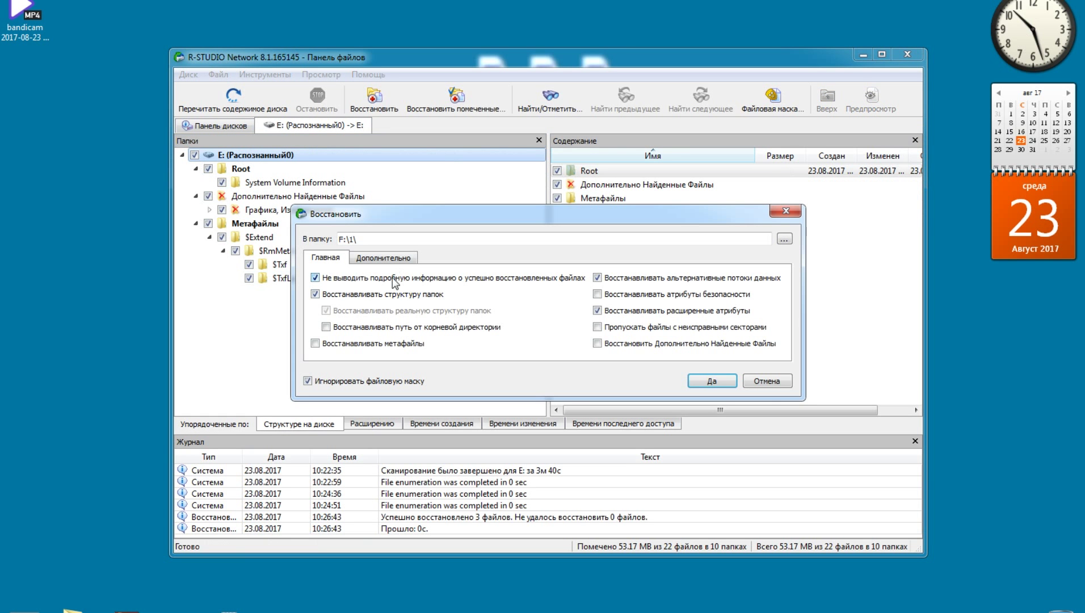
left_click(712, 381)
left_click(446, 336)
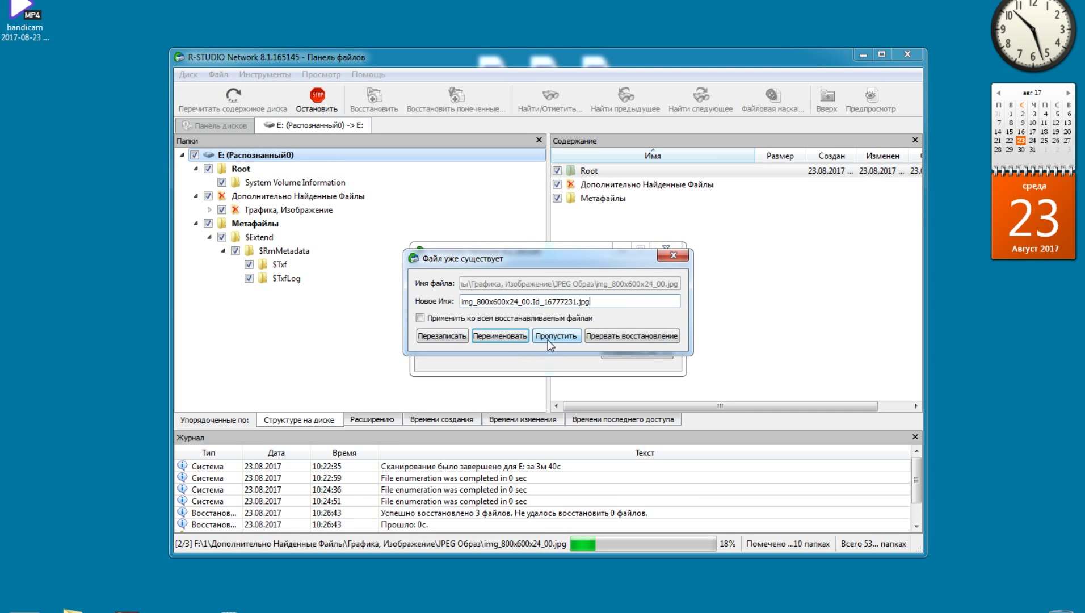
left_click(443, 319)
left_click(446, 336)
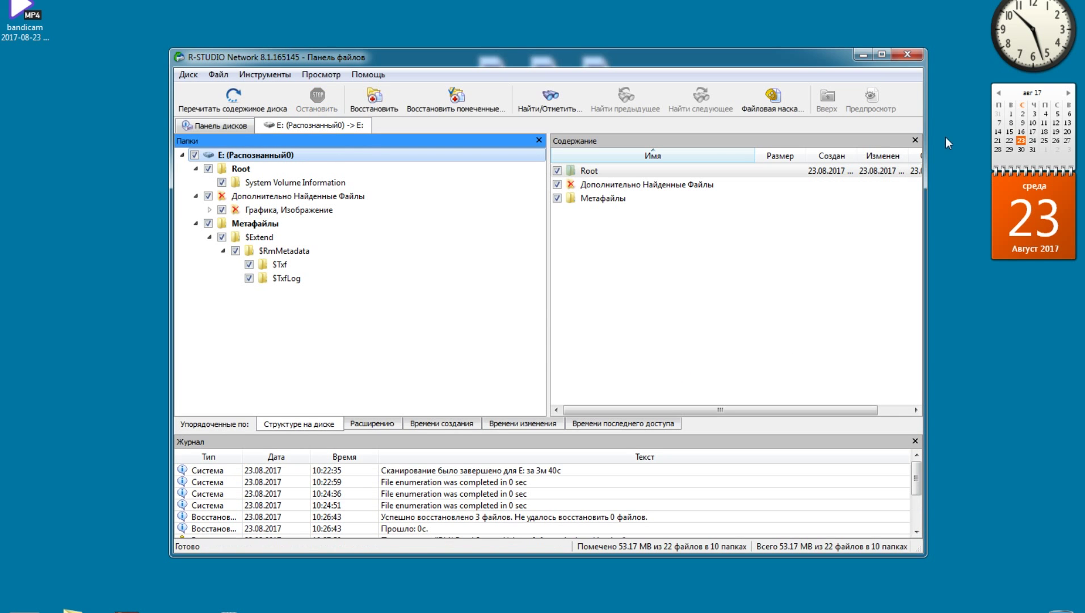
- Check the contents of folder 1 on disk F: in Windows Explorer and close the window
left_click(343, 19)
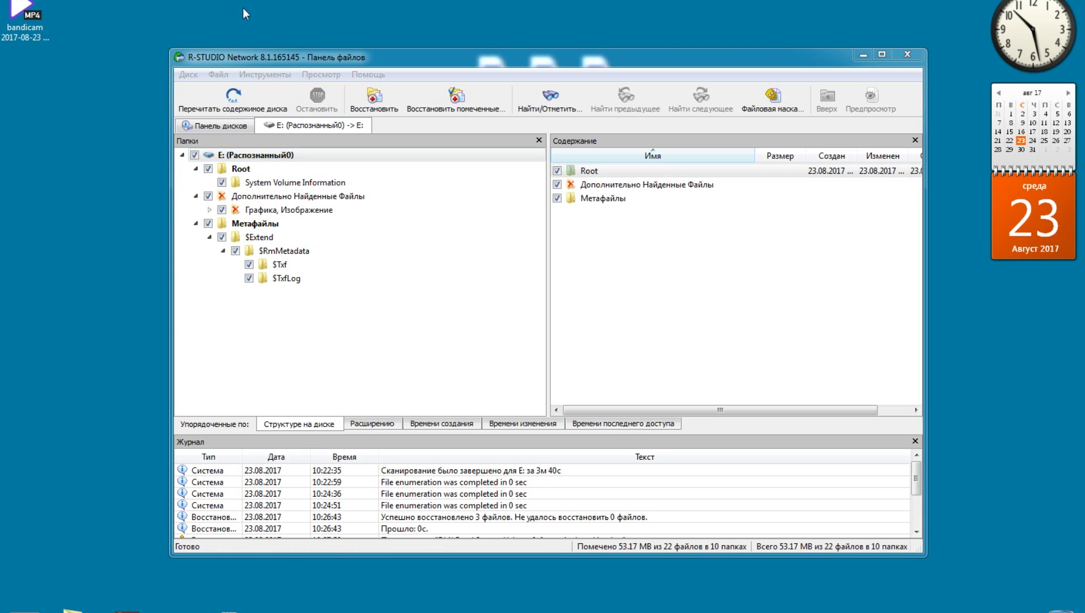
key("super+e")
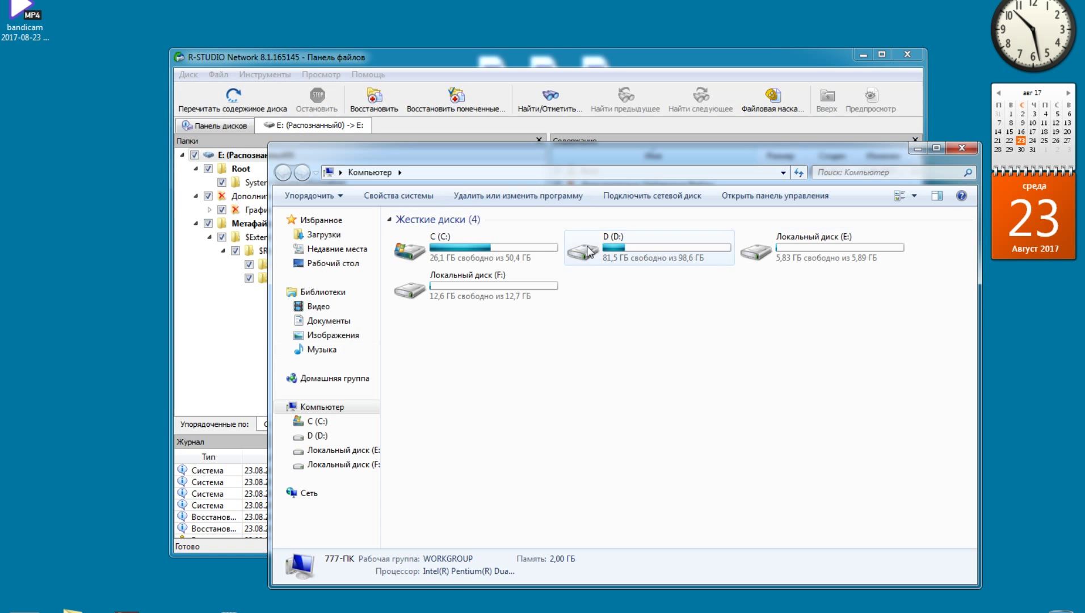
double_click(499, 293)
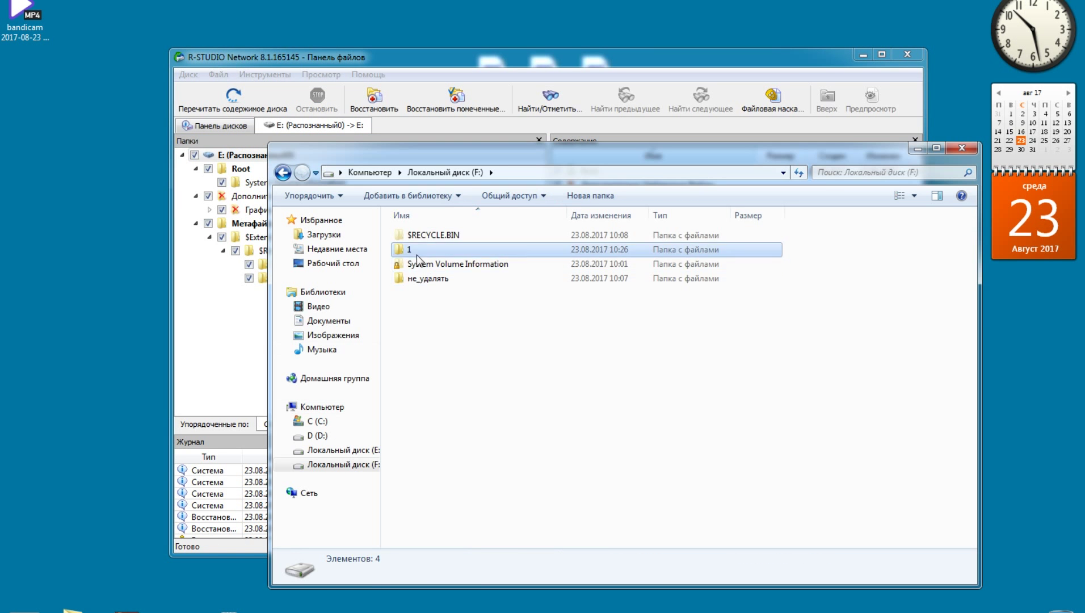
double_click(416, 250)
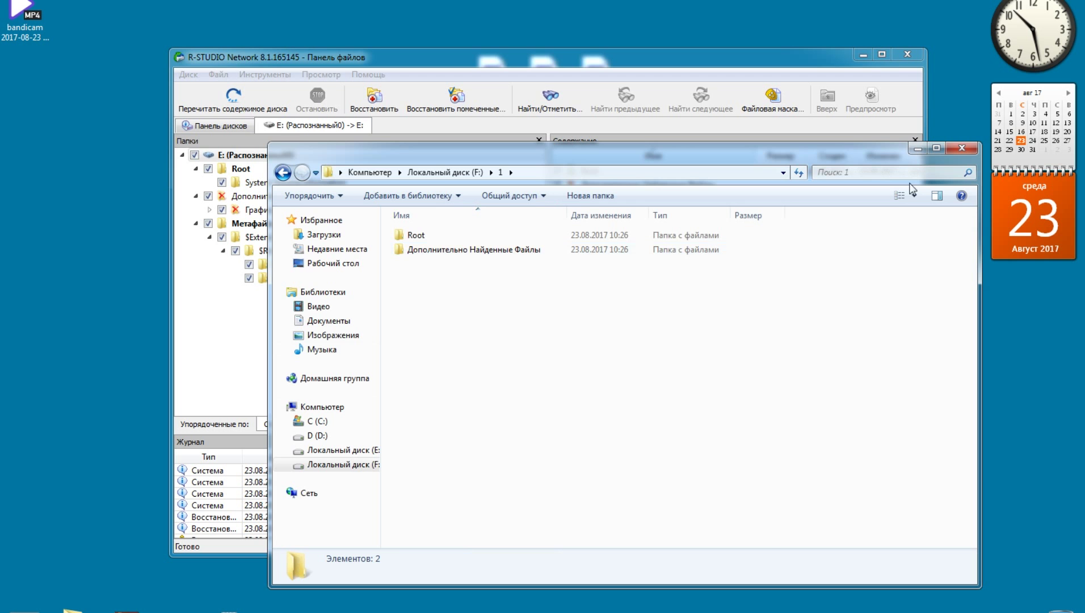
left_click(950, 151)
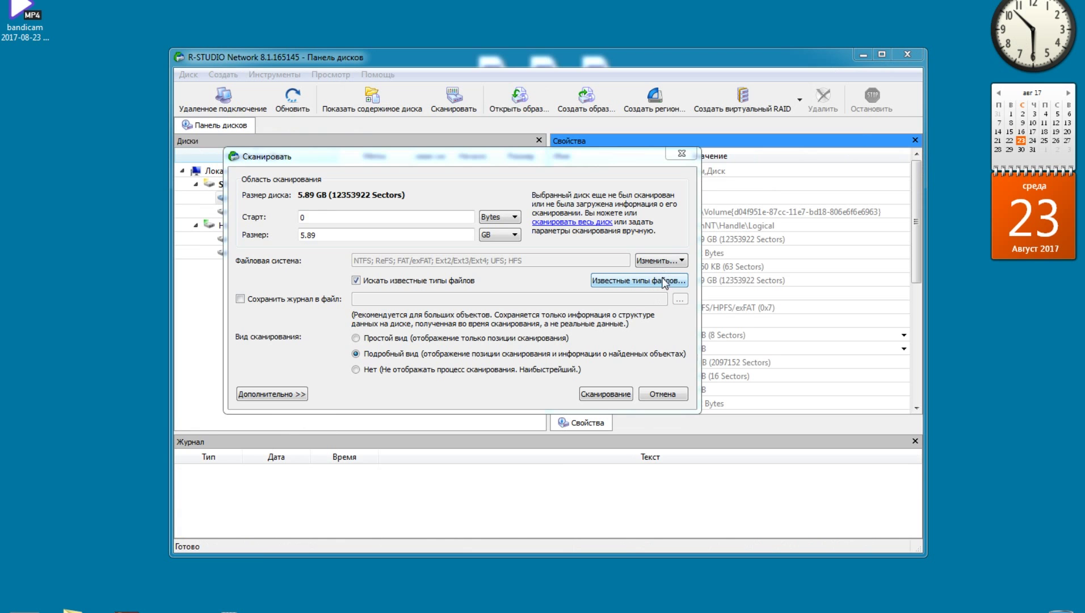
- Limit the file systems searched in the E: scan settings to NTFS only
left_click(662, 260)
left_click(646, 293)
left_click(646, 307)
left_click(646, 322)
left_click(646, 337)
left_click(646, 352)
left_click(668, 374)
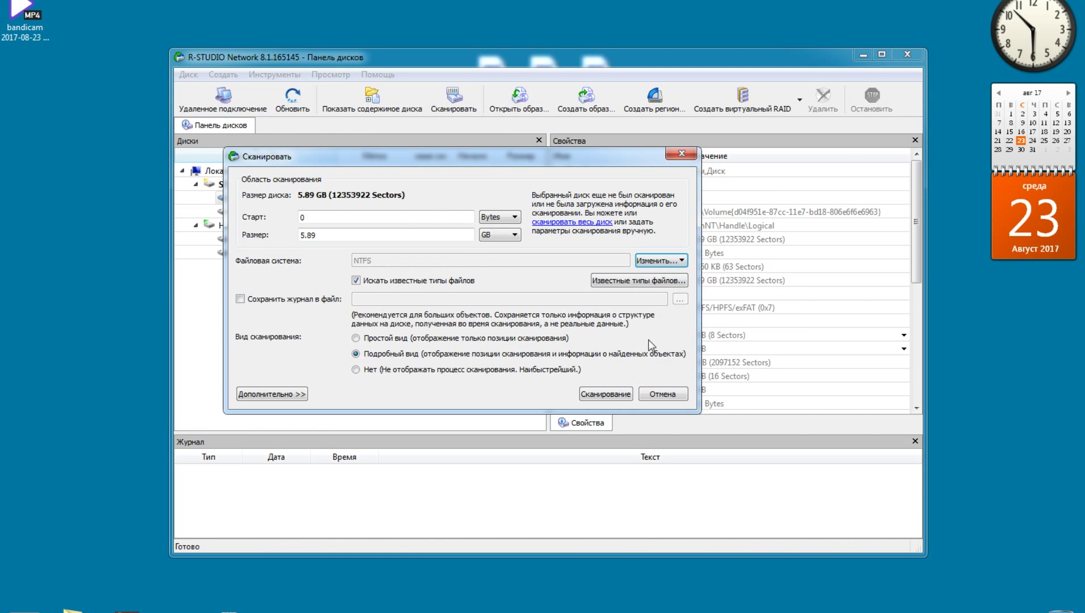
- Select all known file types for the additional search and start scanning disk E:
left_click(643, 282)
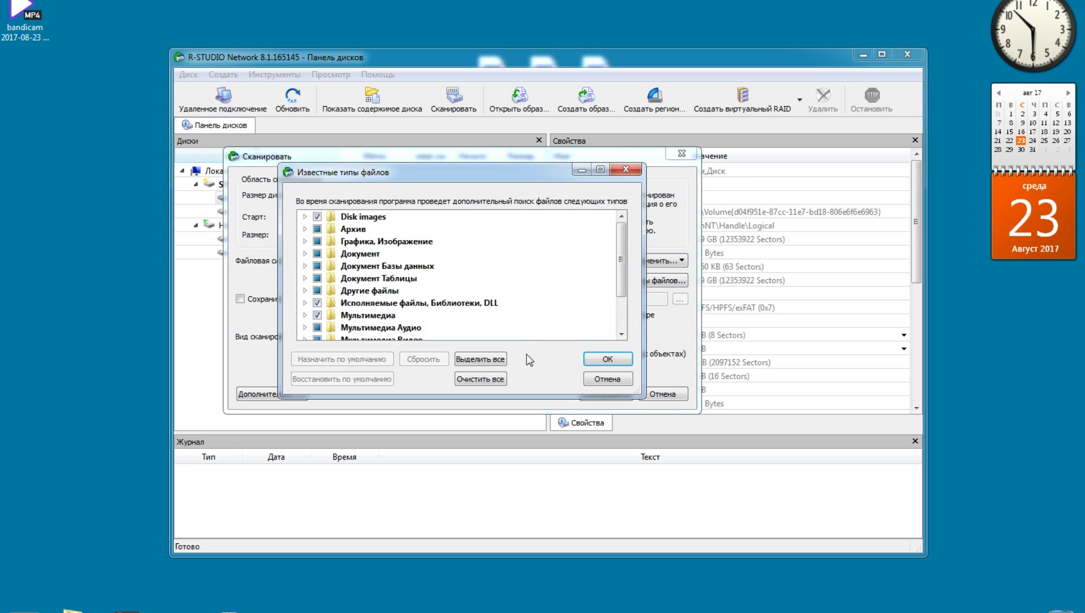
left_click(504, 361)
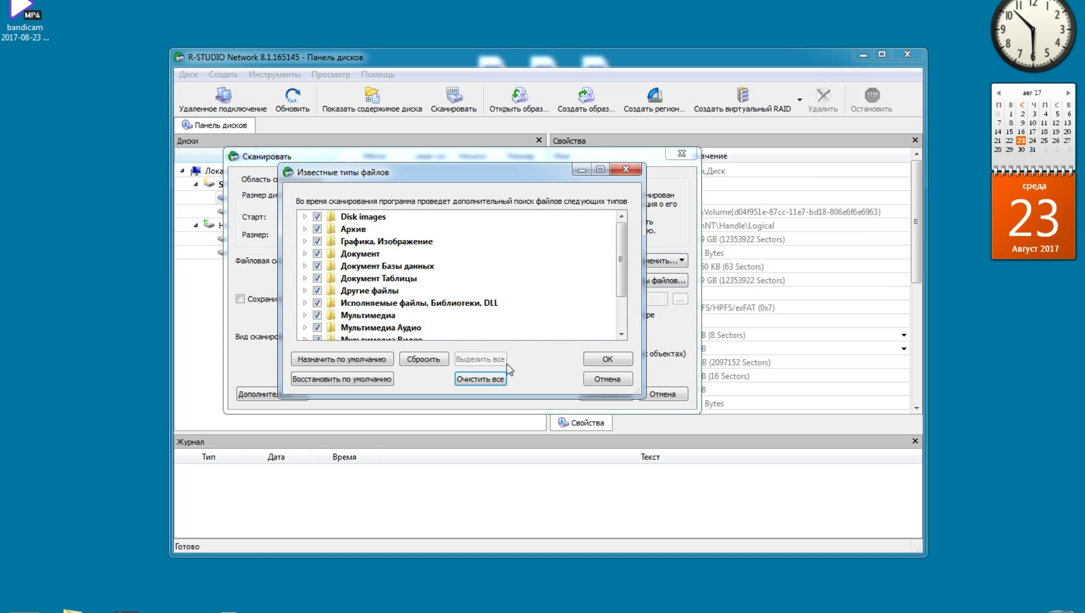
left_click(606, 359)
left_click(620, 394)
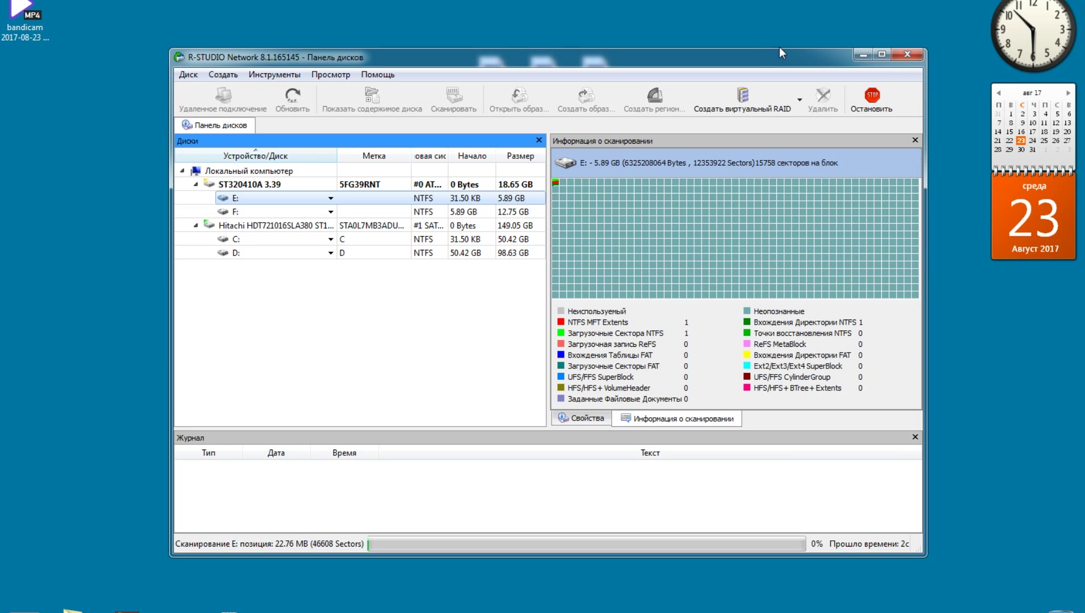
left_click_drag(758, 55, 753, 54)
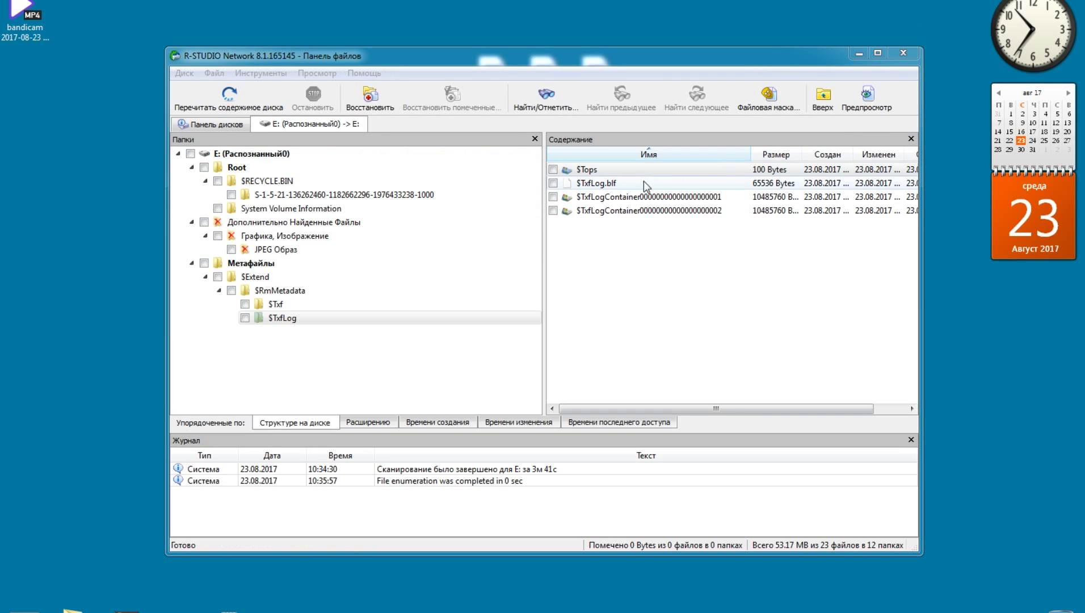
- Examine the files and folders found on the recognized E: partition and close its file listing
double_click(578, 187)
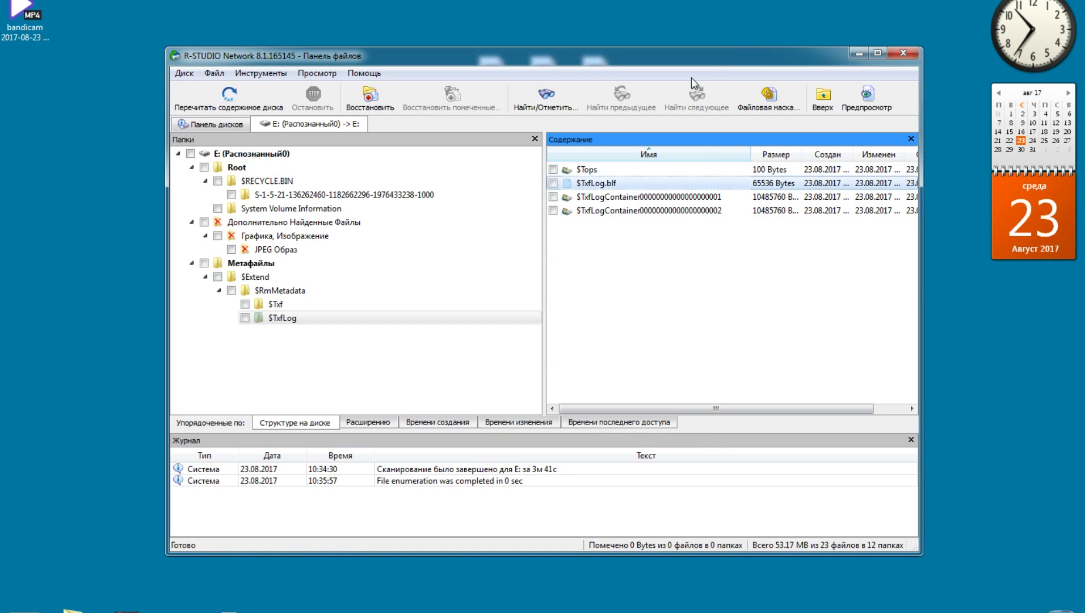
left_click(706, 4)
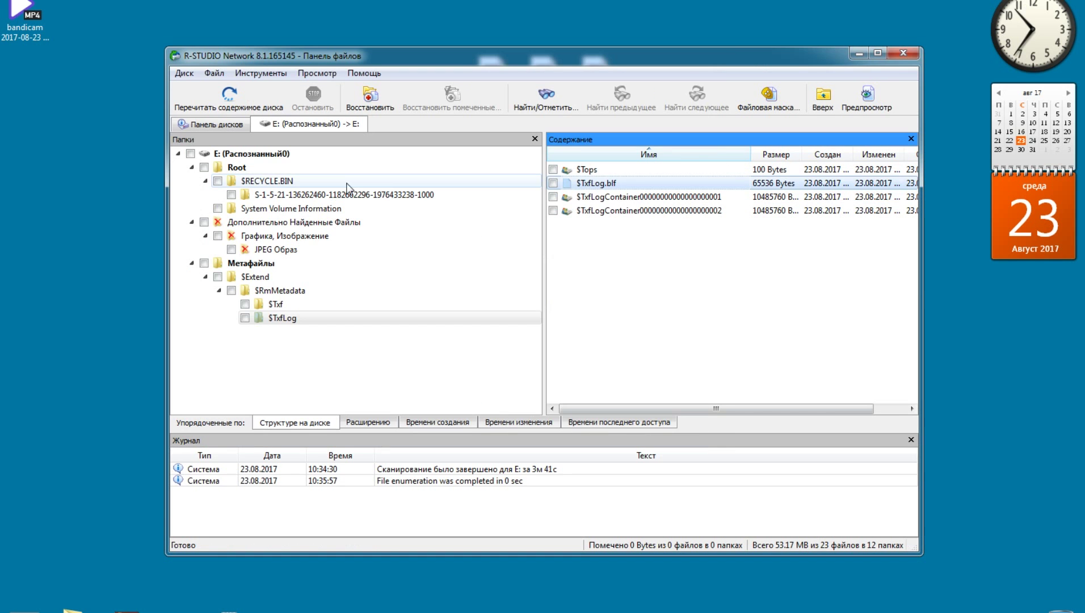
left_click(202, 155)
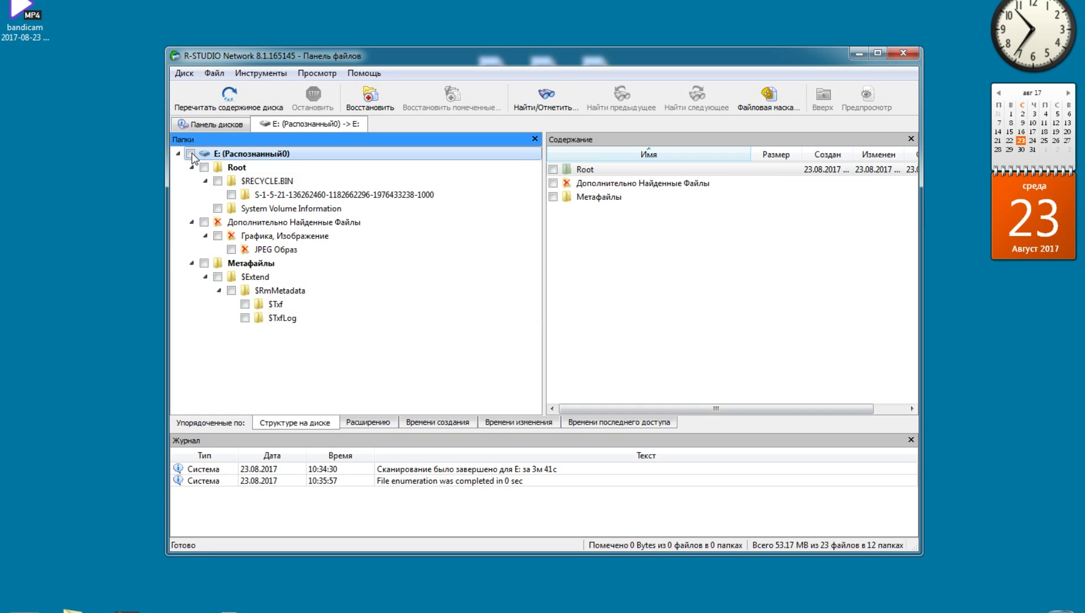
right_click(316, 125)
left_click(336, 141)
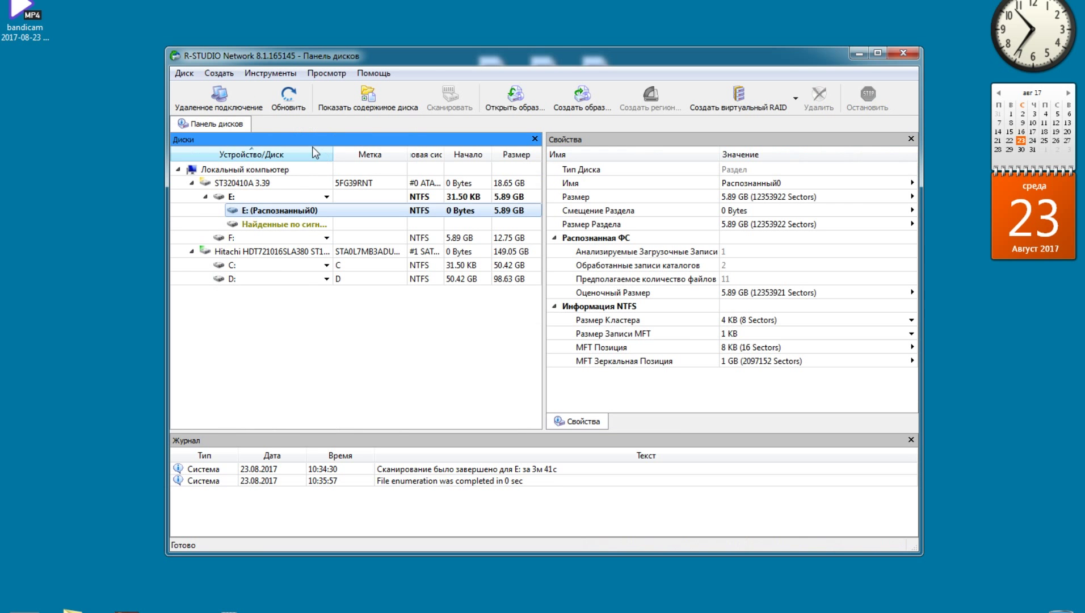
mouse_move(427, 58)
left_mouse_down()
mouse_move(437, 67)
mouse_move(427, 64)
left_mouse_up()
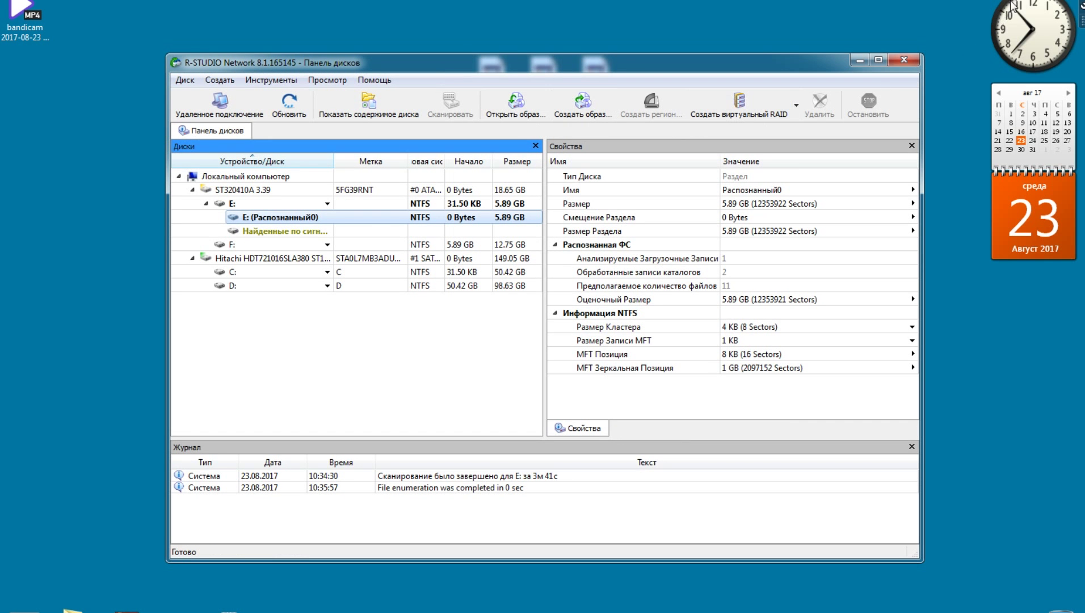
left_click_drag(850, 51, 800, 68)
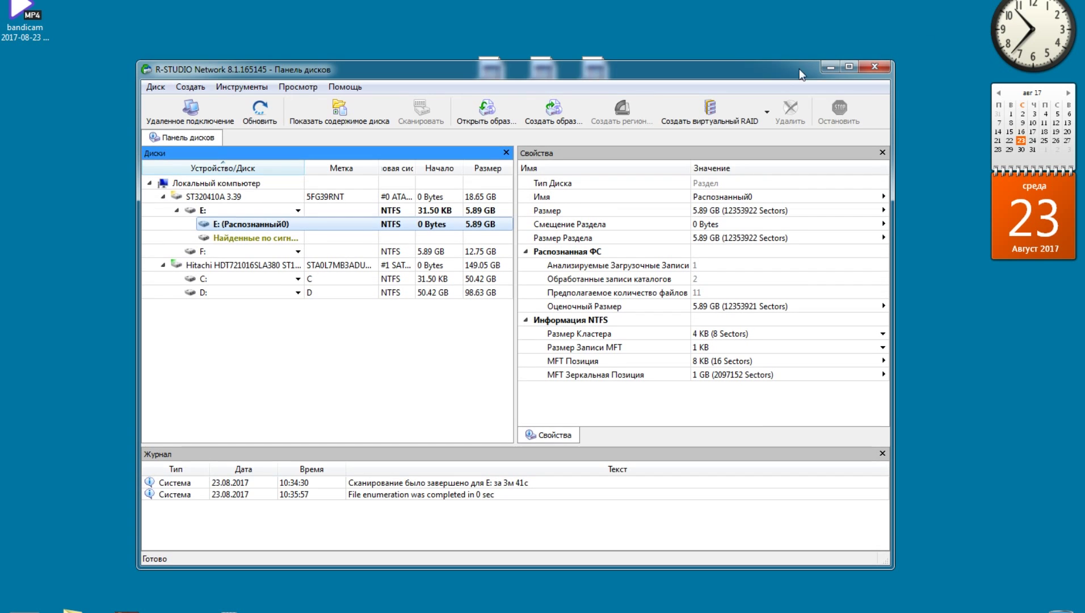
- In Windows Explorer, copy 777-ПК_inc_b1_s2_v1.tib from the не удалять folder on D: to disk F: and check the disks' free space
mouse_move(1017, 6)
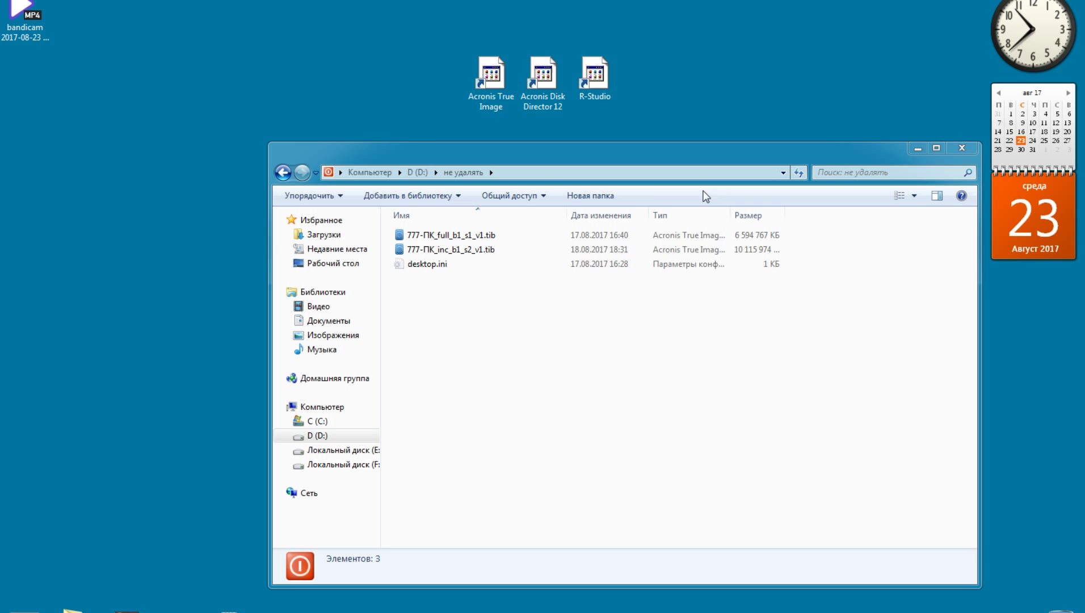
double_click(460, 254)
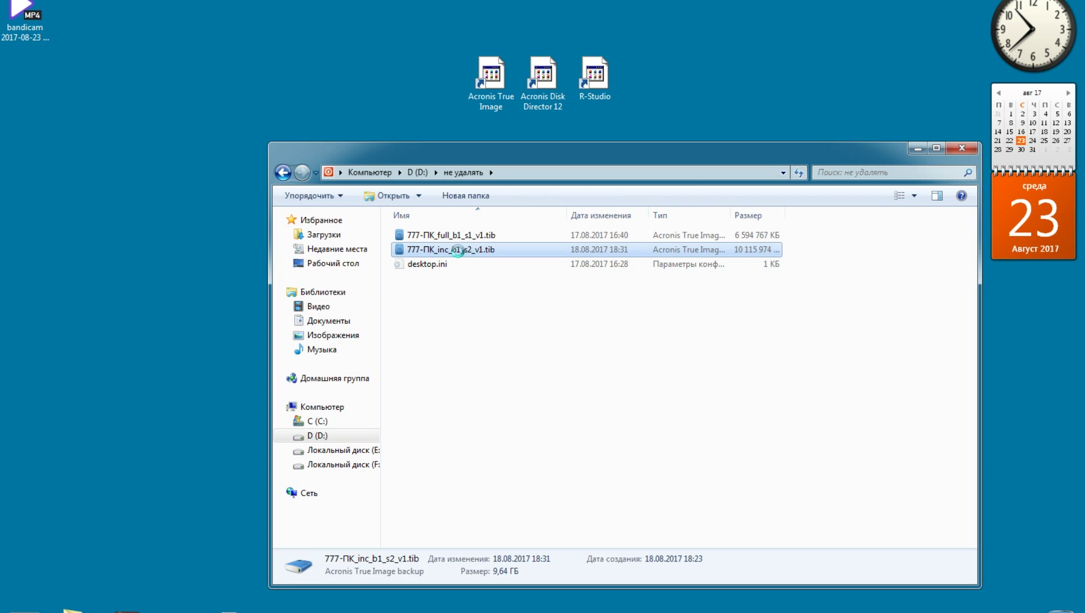
right_click(458, 252)
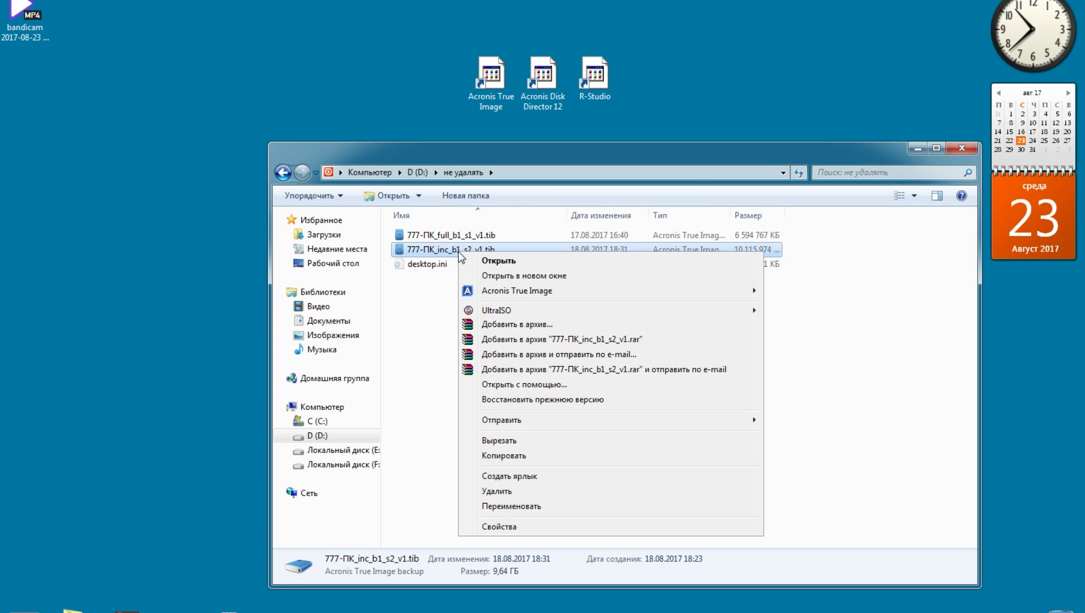
left_click(525, 456)
left_click(342, 465)
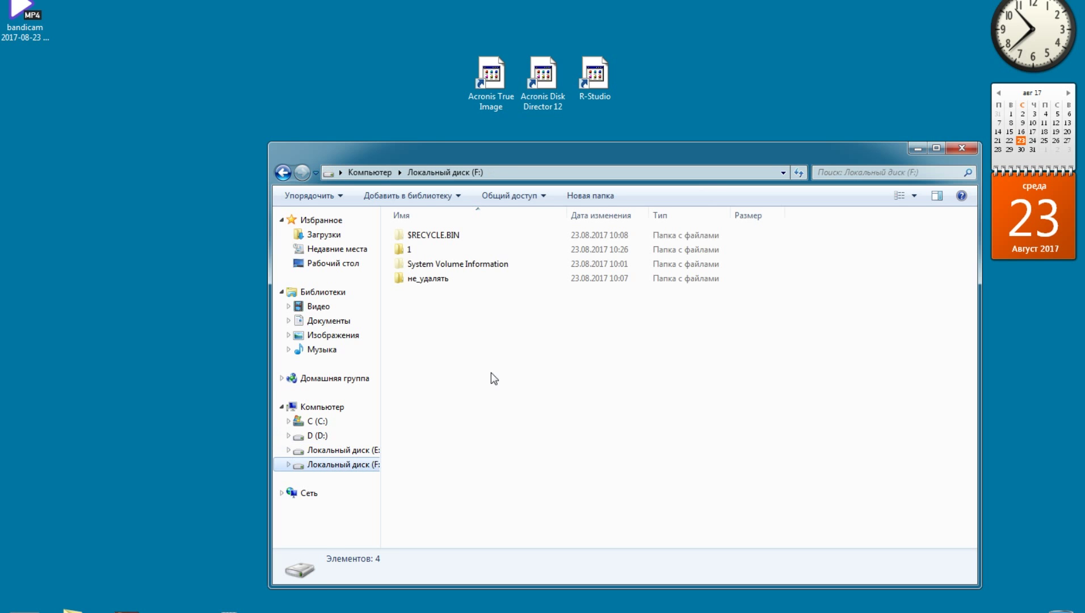
right_click(444, 332)
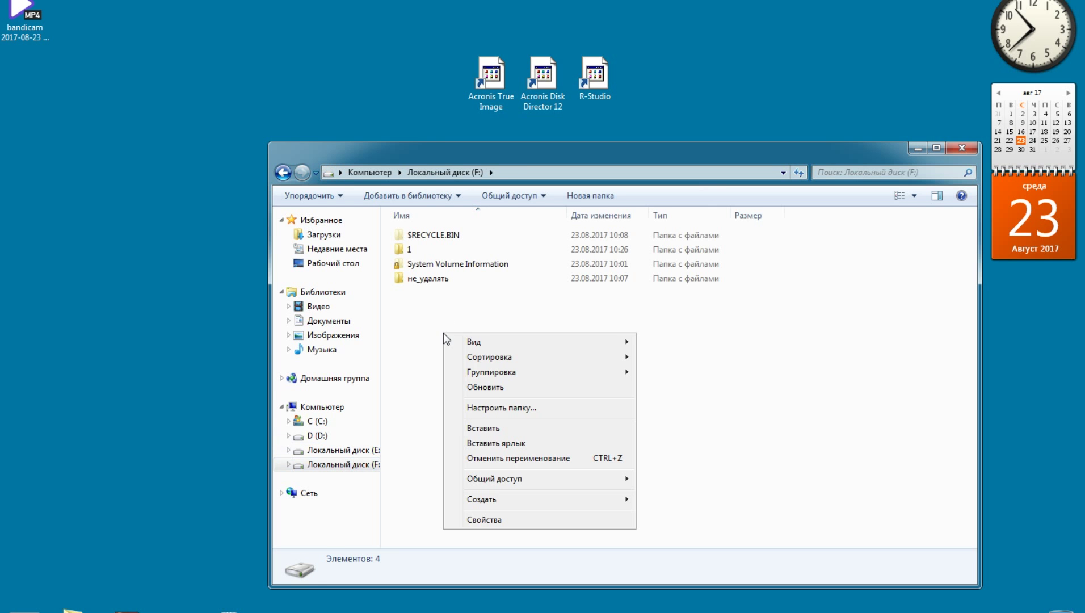
left_click(505, 432)
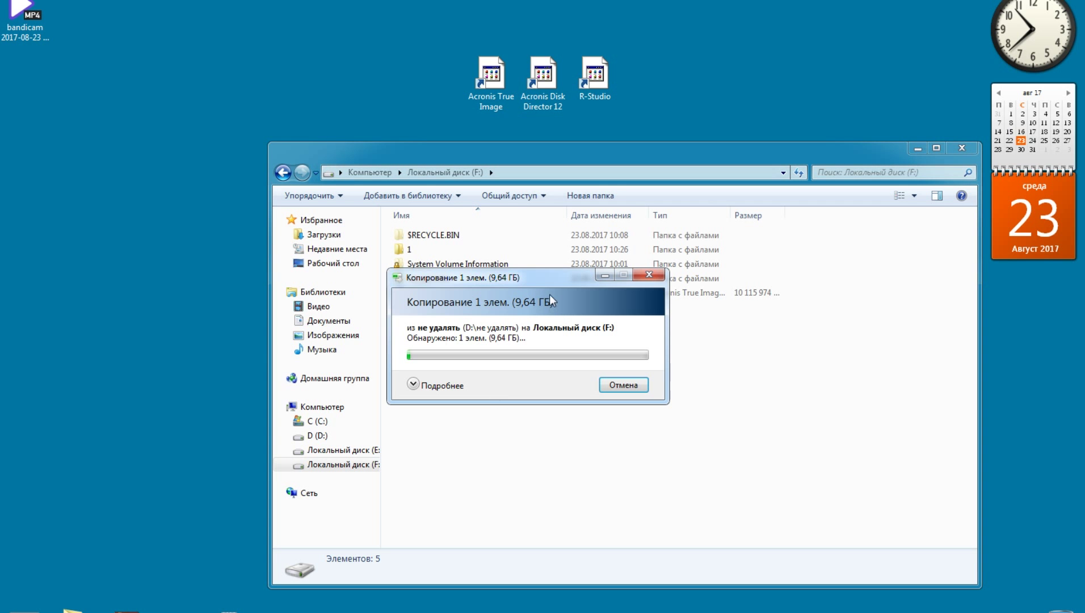
left_click_drag(488, 277, 178, 47)
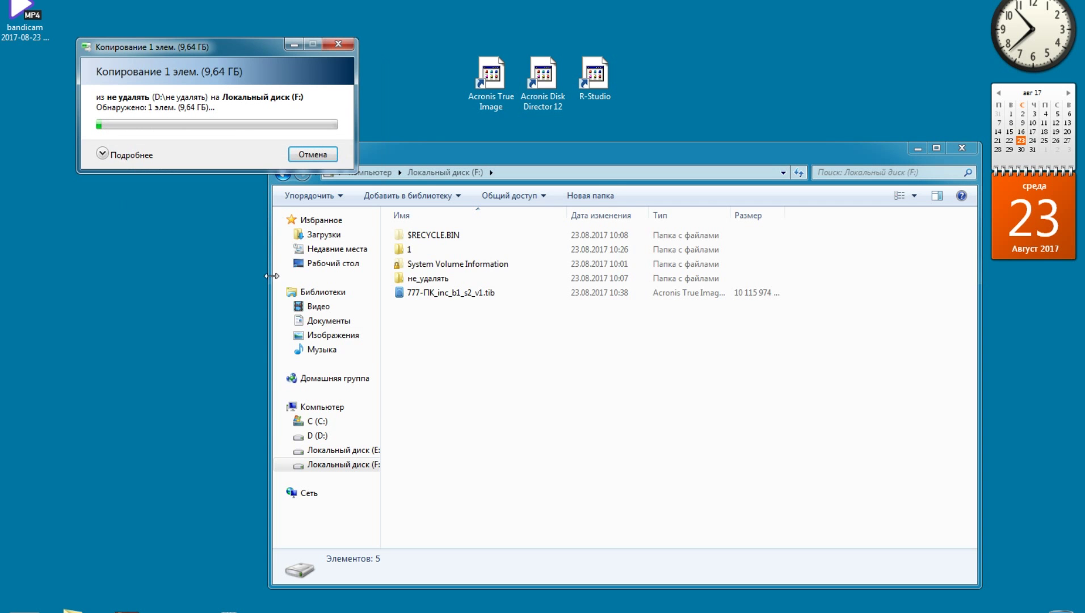
left_click(322, 407)
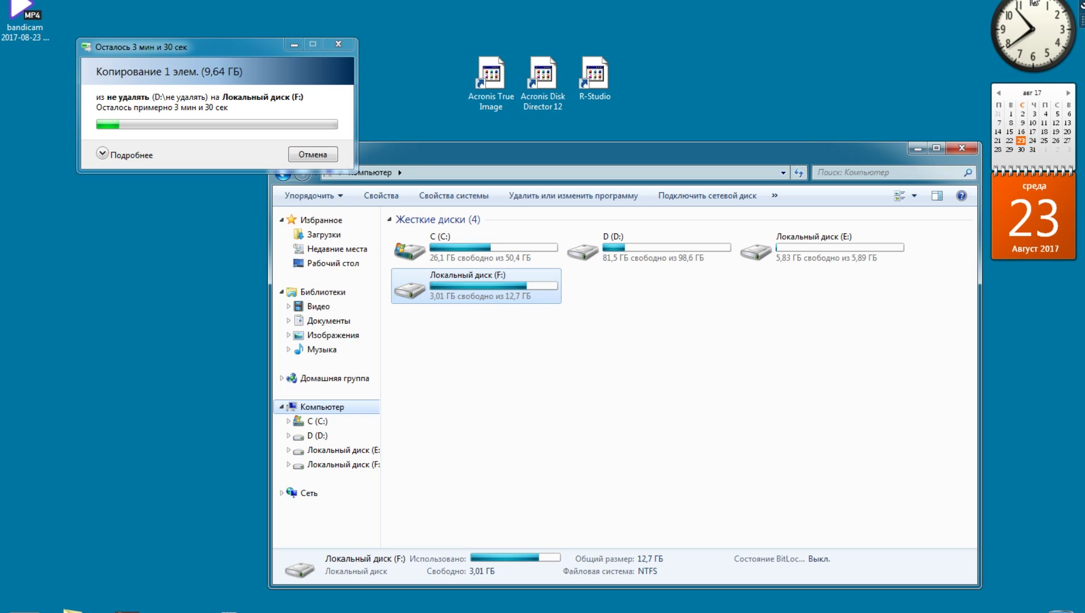
- Open the desktop picture 123.bmp of the copy progress, view its properties and close it
key("super+d")
key("super+e")
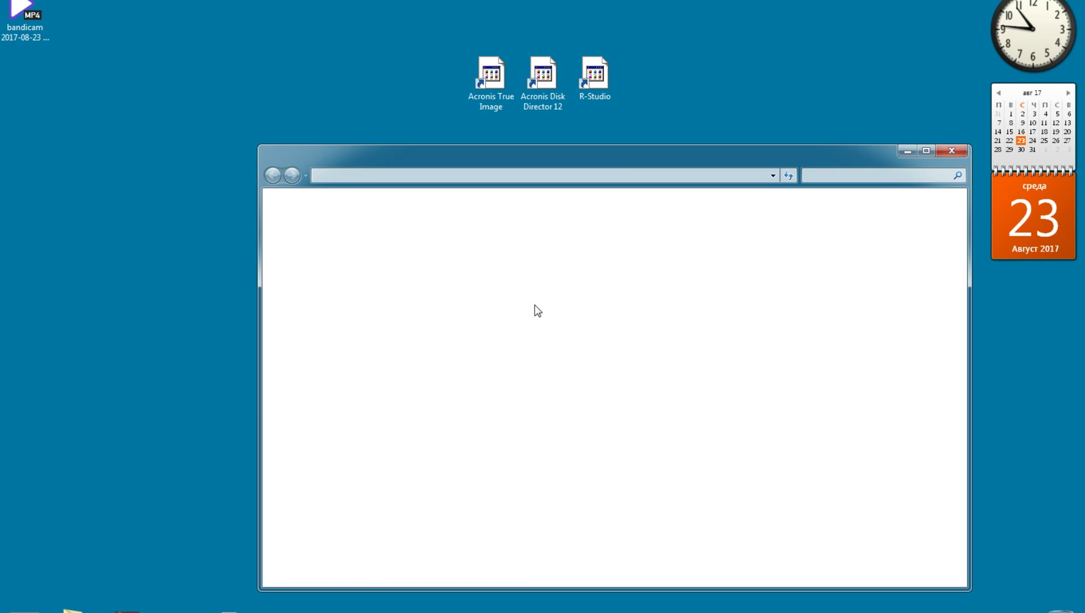
left_click_drag(624, 156, 640, 377)
double_click(606, 285)
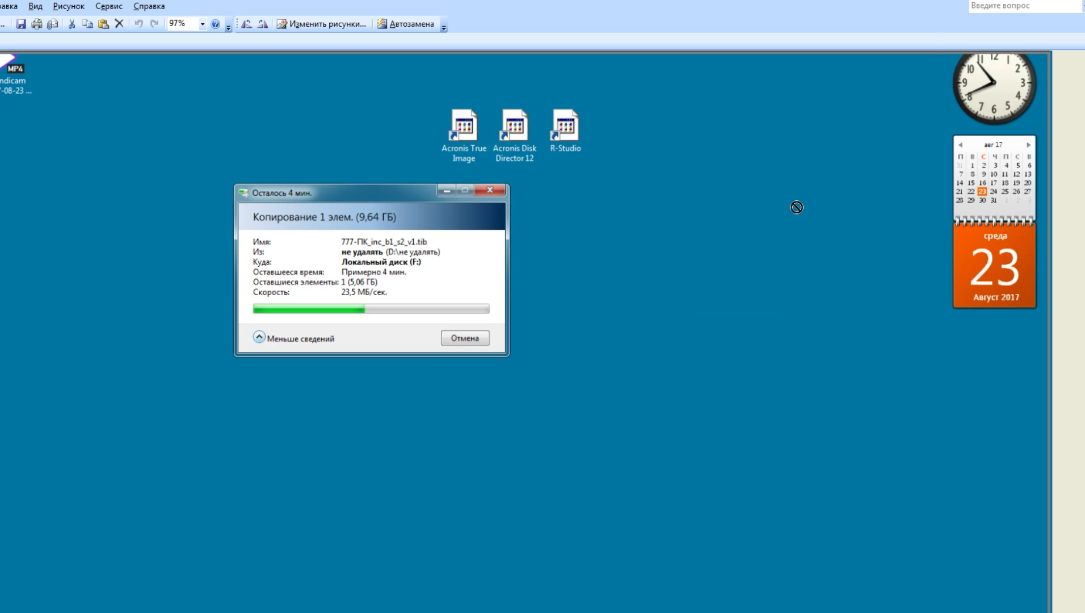
key("alt+Return")
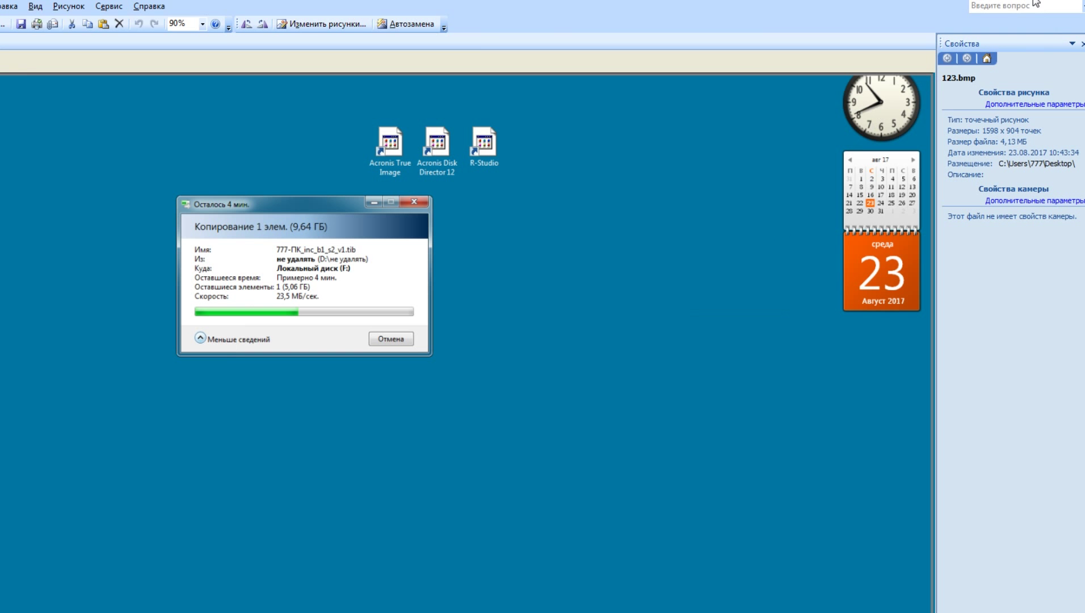
key("alt+F4")
- Copy 123.bmp from the desktop into folder 1 on disk F:
double_click(453, 510)
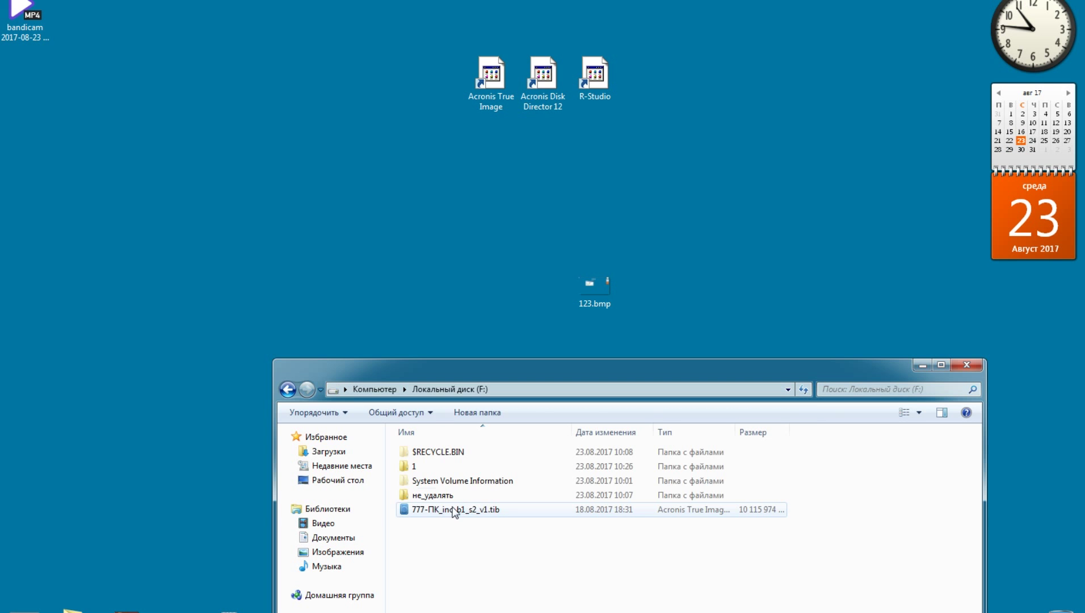
double_click(413, 466)
left_click_drag(606, 280, 504, 536)
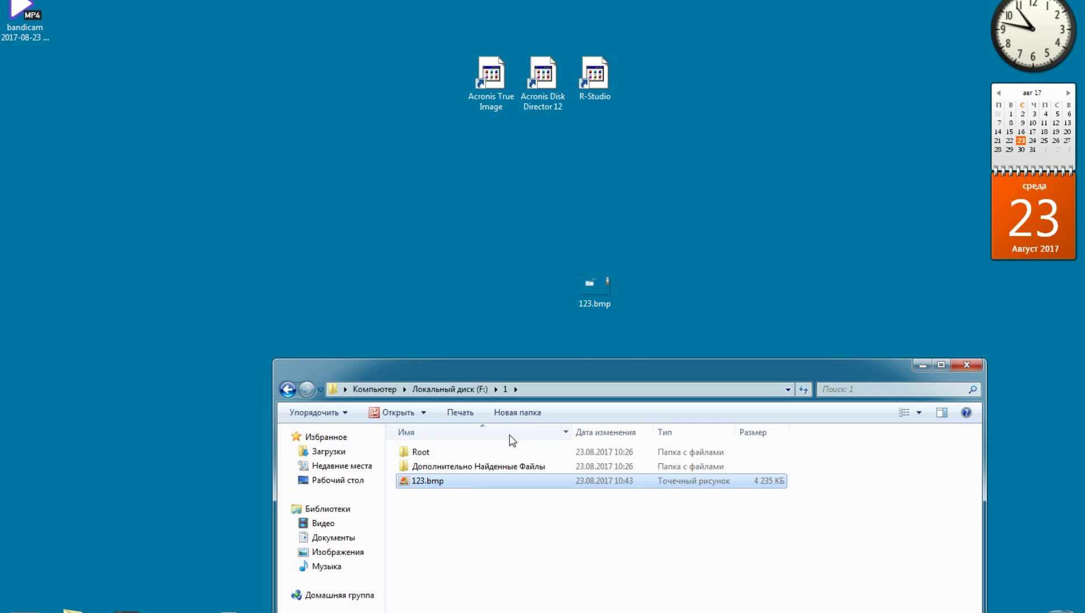
- Move 777-ПК_inc_b1_s2_v1.tib into the не_удалять folder on disk F: and check that disk's used space
left_click_drag(543, 374, 491, 106)
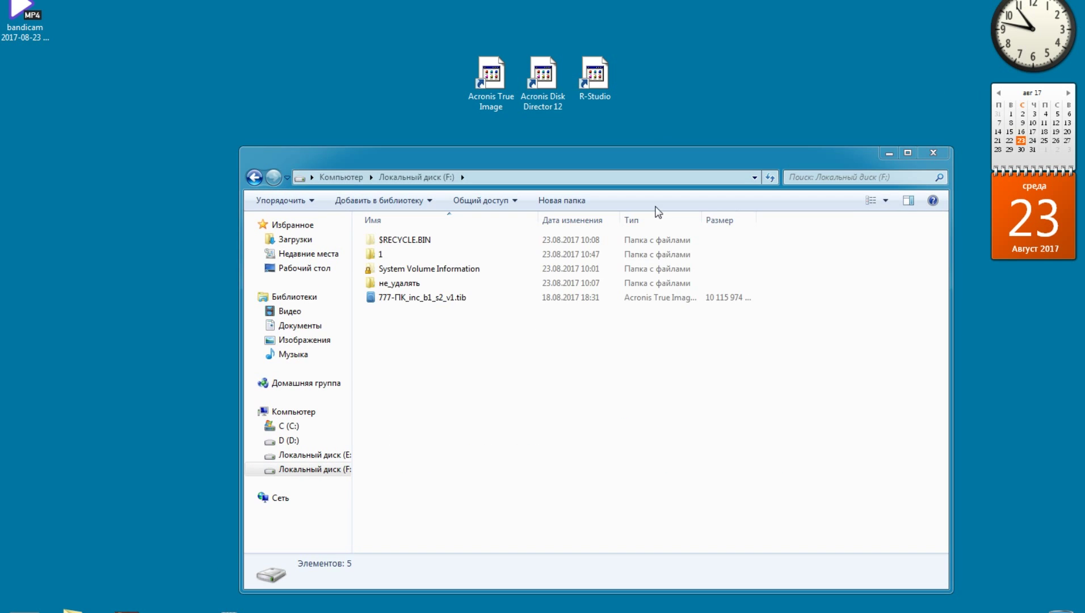
left_click_drag(379, 298, 383, 287)
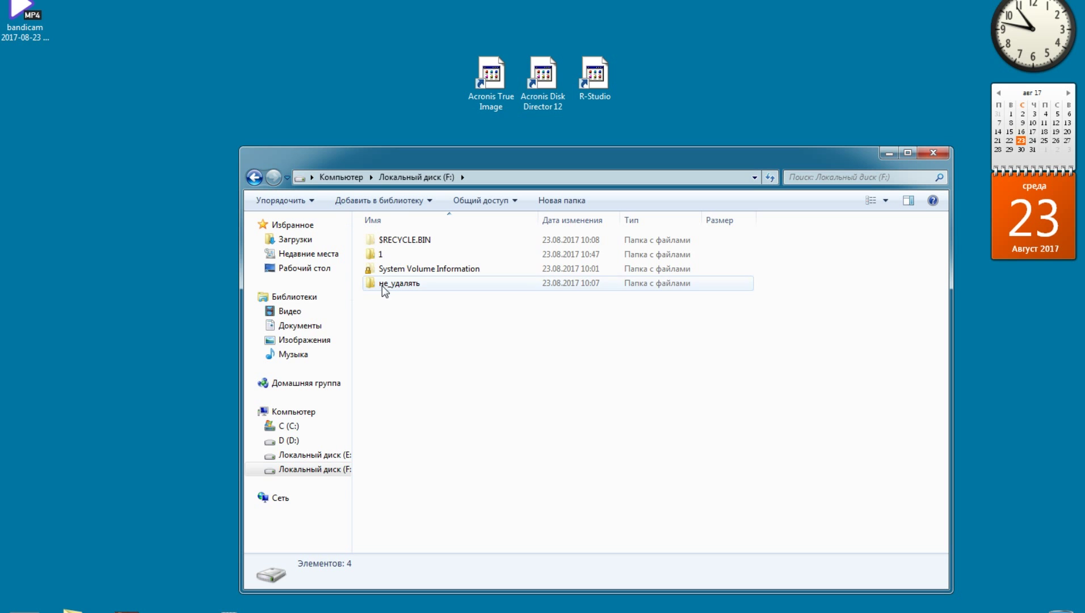
left_click(338, 412)
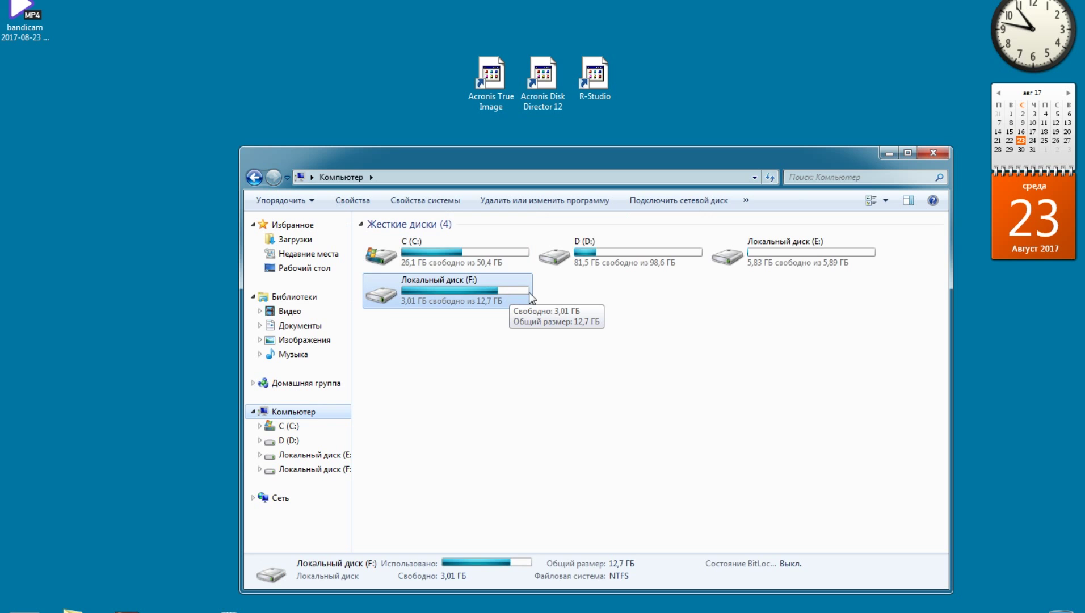
double_click(436, 295)
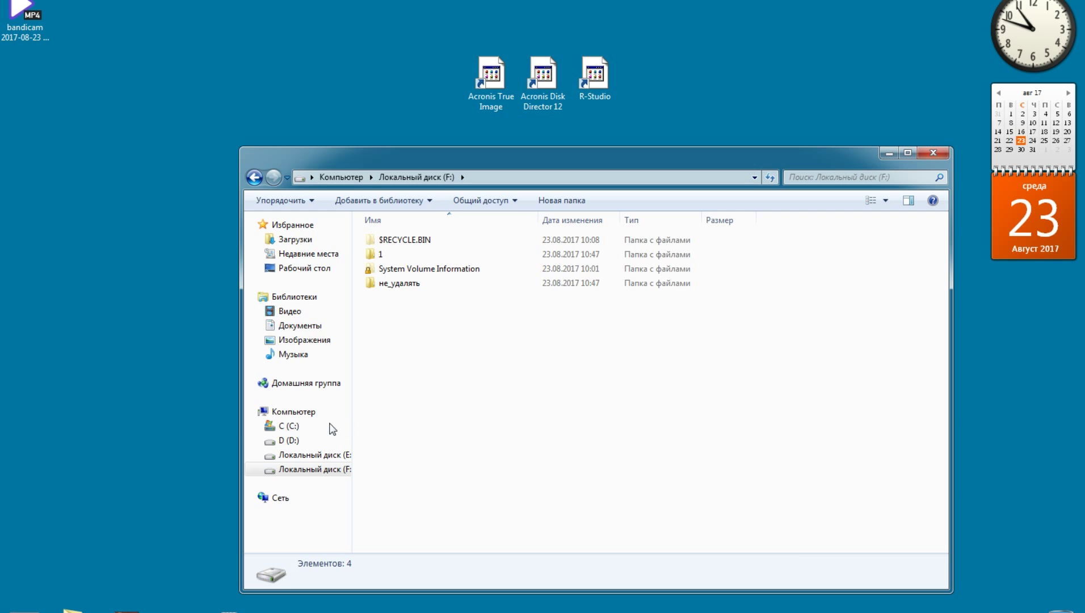
- Check the contents of disk E: and return to the contents of disk F:
left_click(292, 412)
double_click(749, 252)
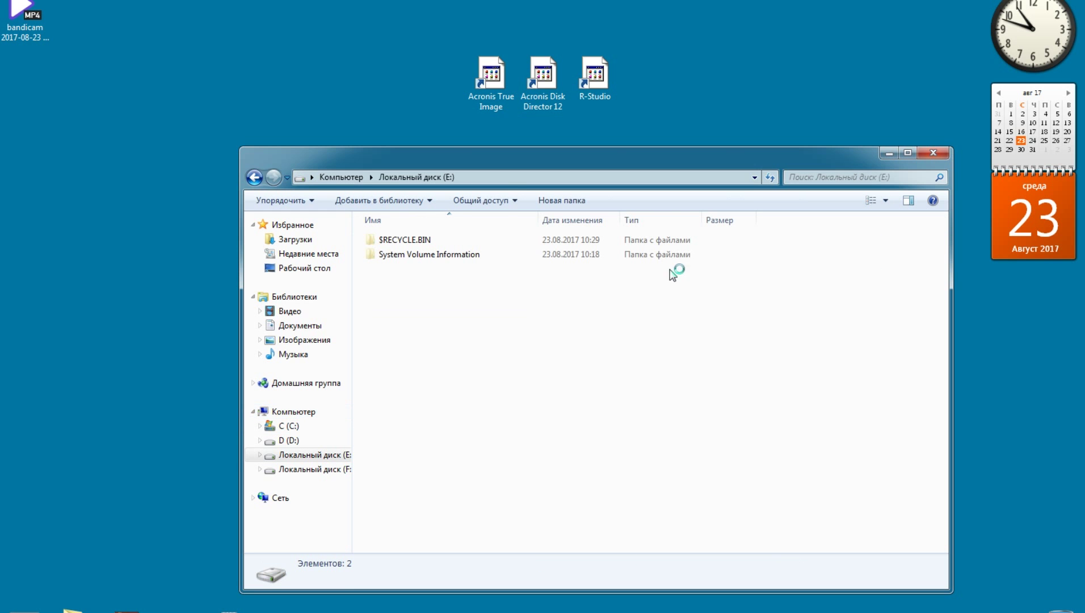
left_click(294, 412)
double_click(423, 303)
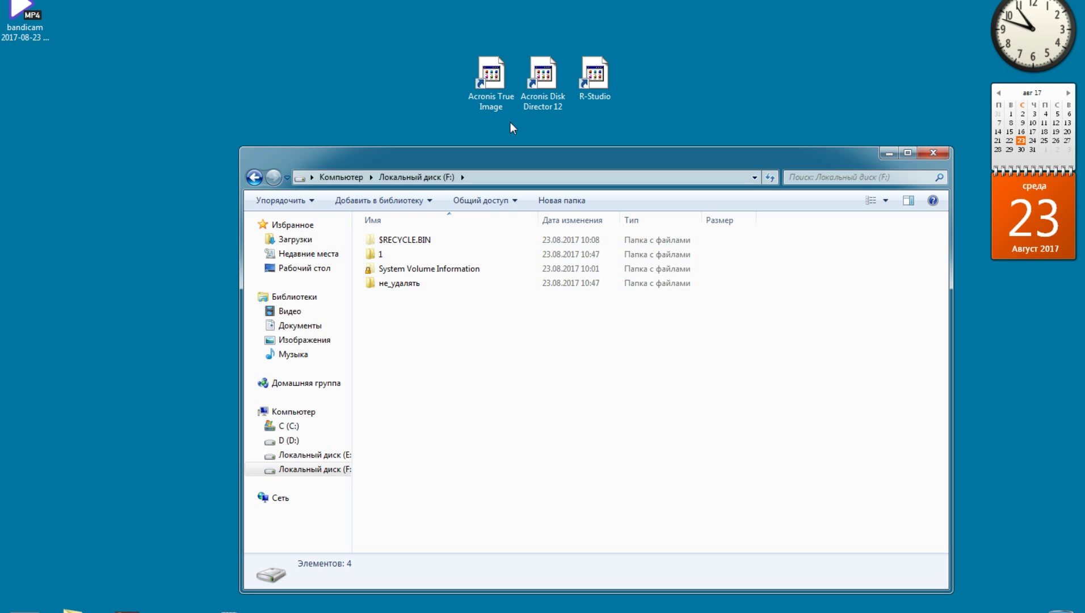
- Launch System Clean-up from the additional tools of Acronis True Image, deselect all cleaning components and expand the Системные компоненты group
left_click(495, 86)
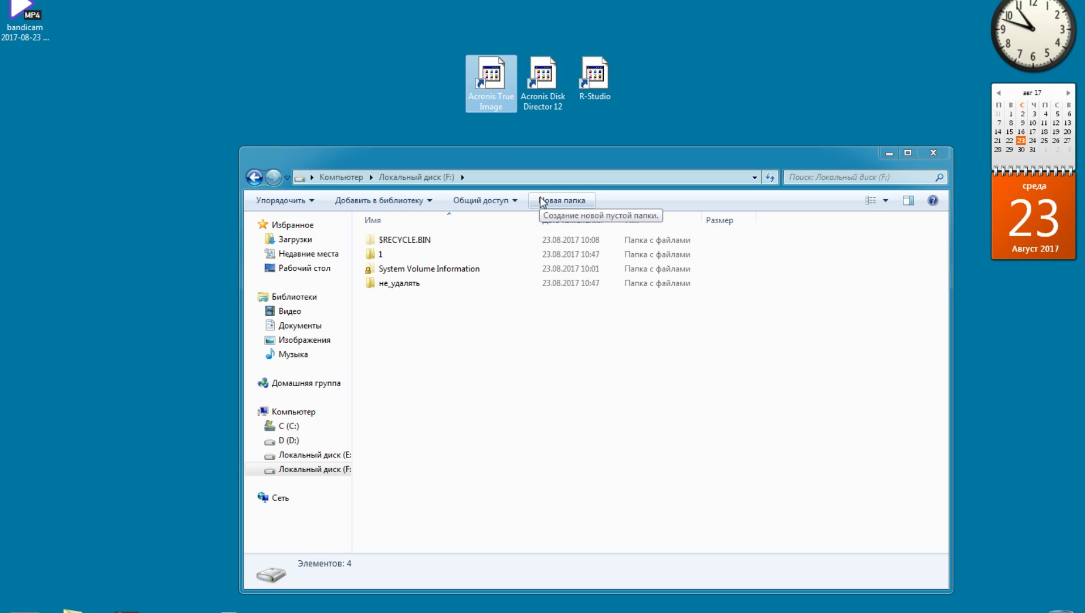
mouse_move(1012, 18)
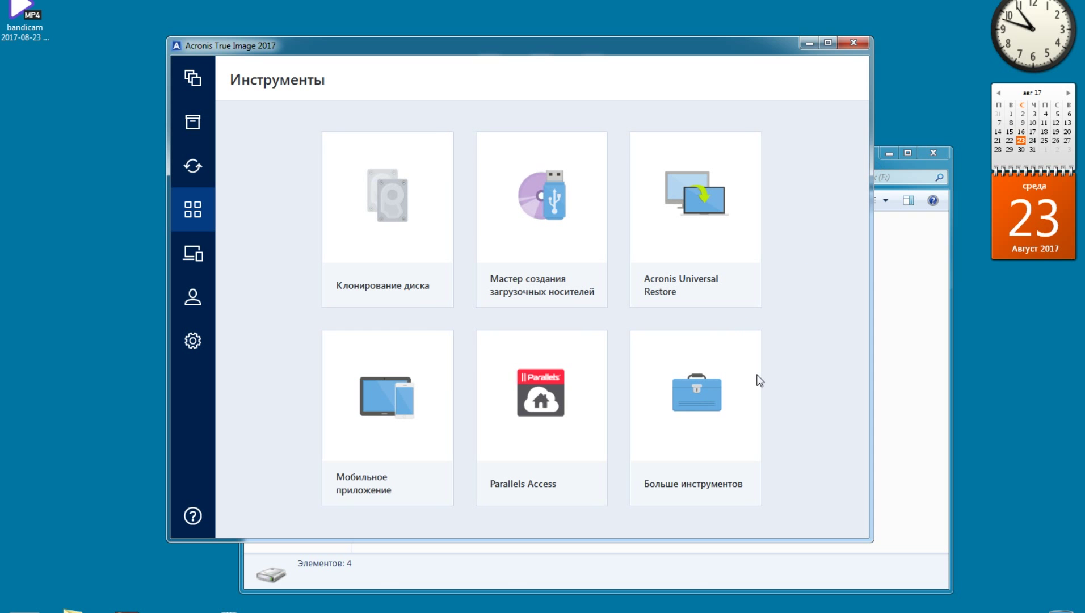
left_click(757, 353)
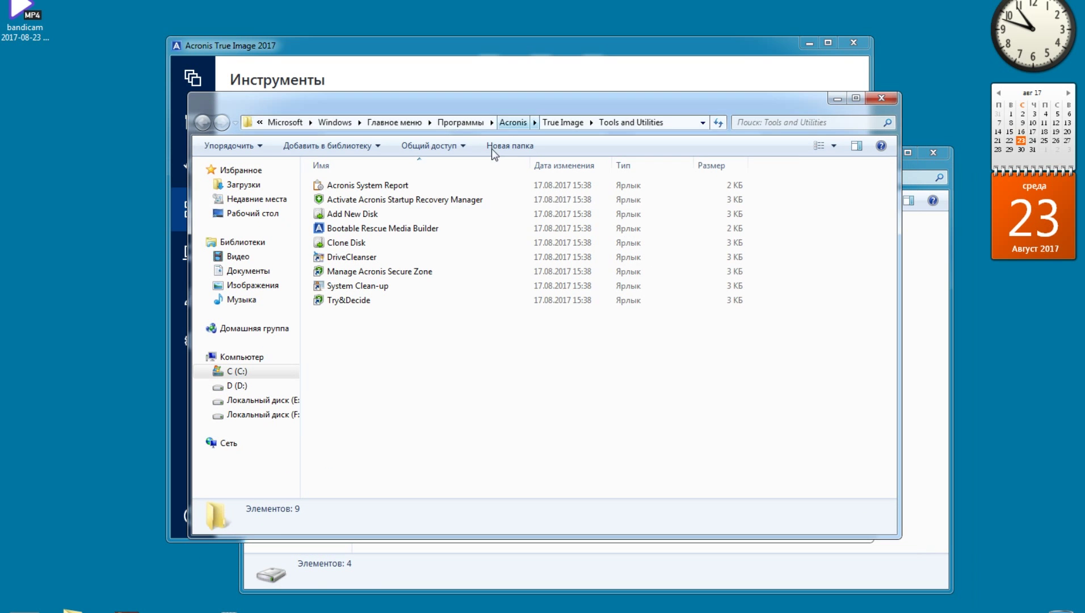
double_click(372, 285)
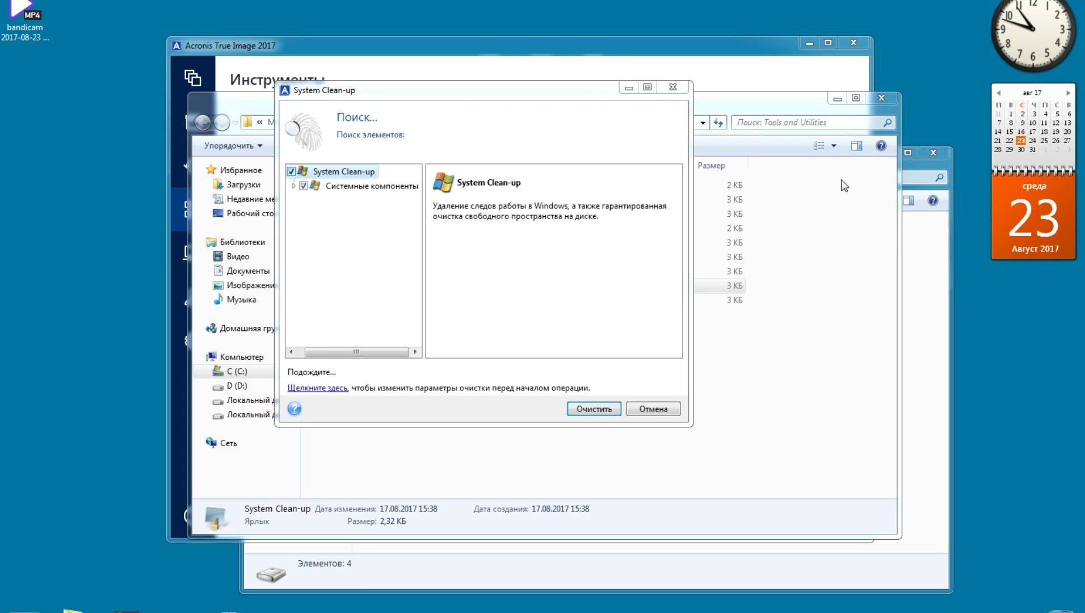
left_click(291, 172)
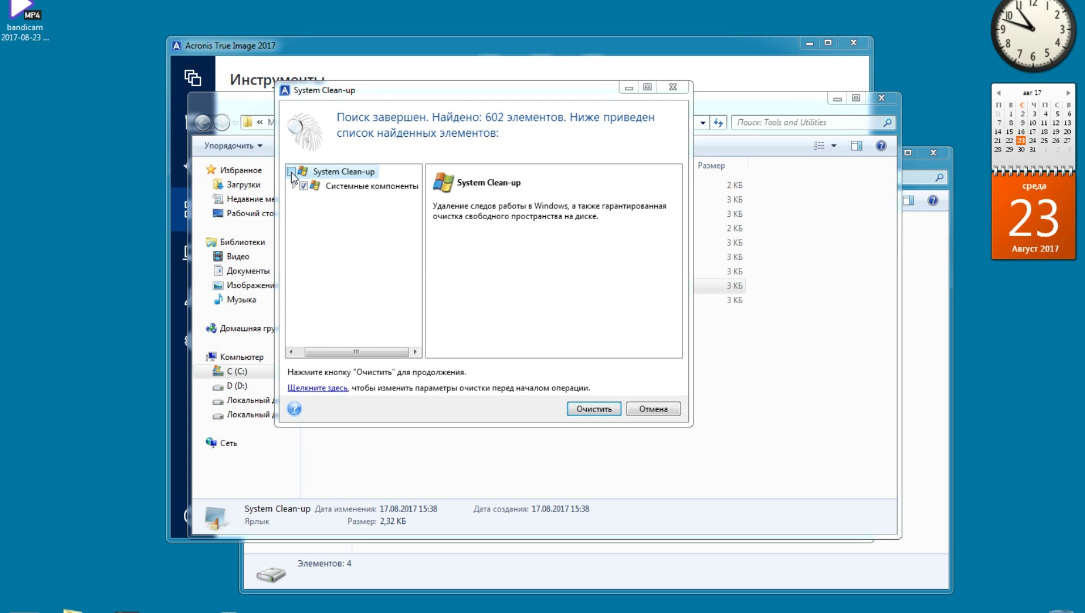
left_click(293, 186)
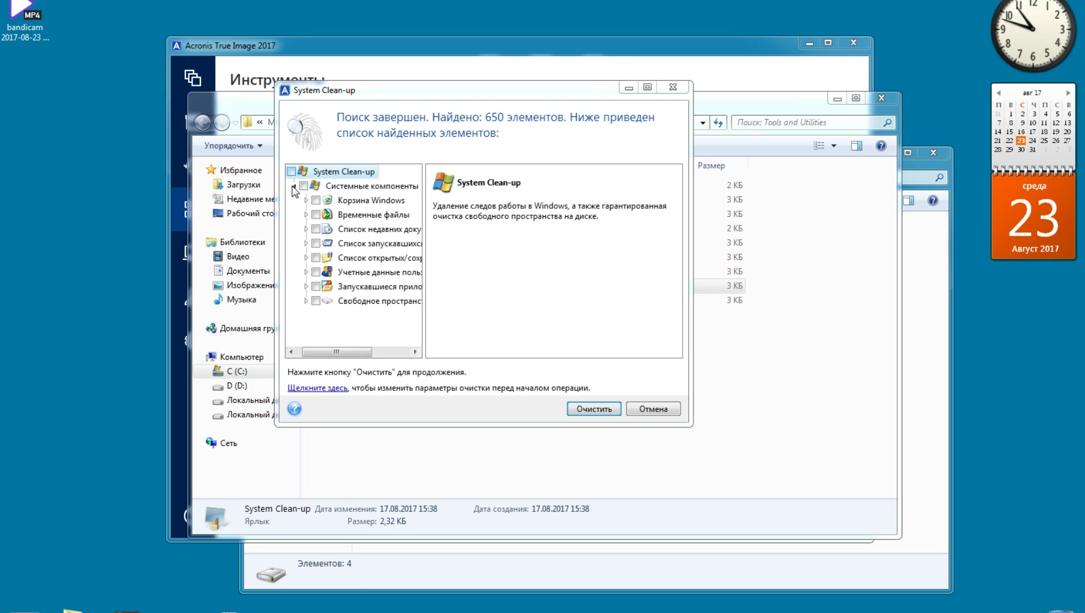
- Expand the Свободное пространство на диске group, select only the free space on disk F:\ and start the clean-up
left_click(306, 301)
left_click_drag(425, 257, 466, 258)
scroll(511, 242, "down", 1)
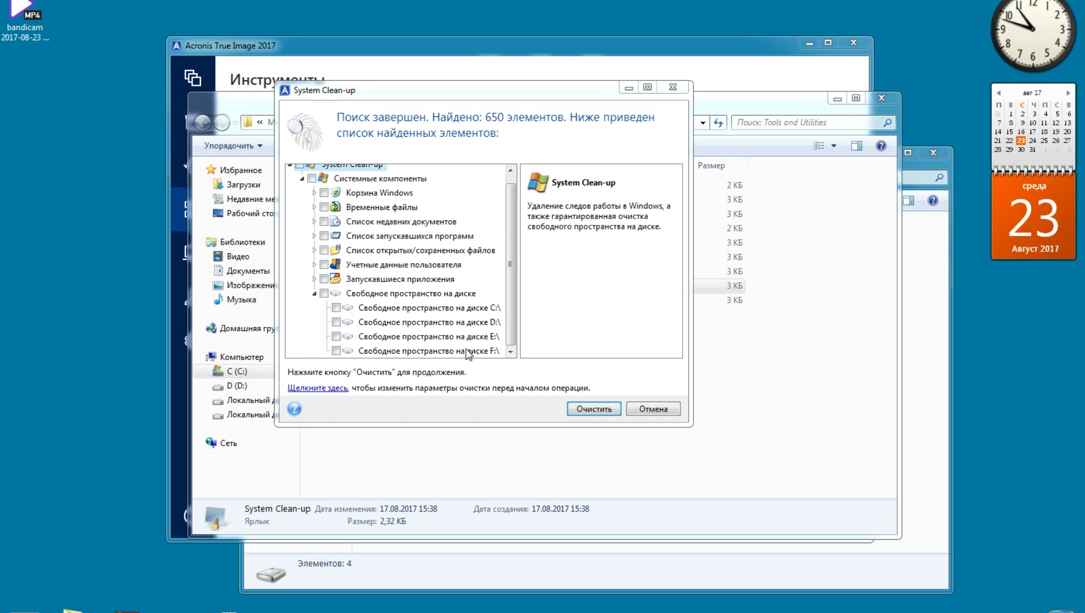
left_click(337, 351)
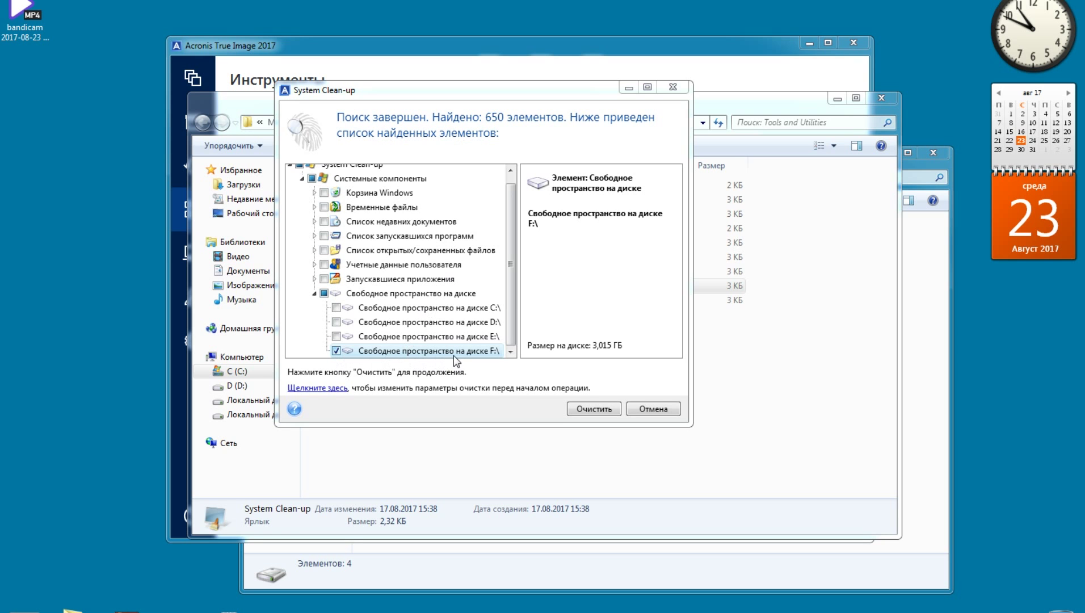
left_click(592, 409)
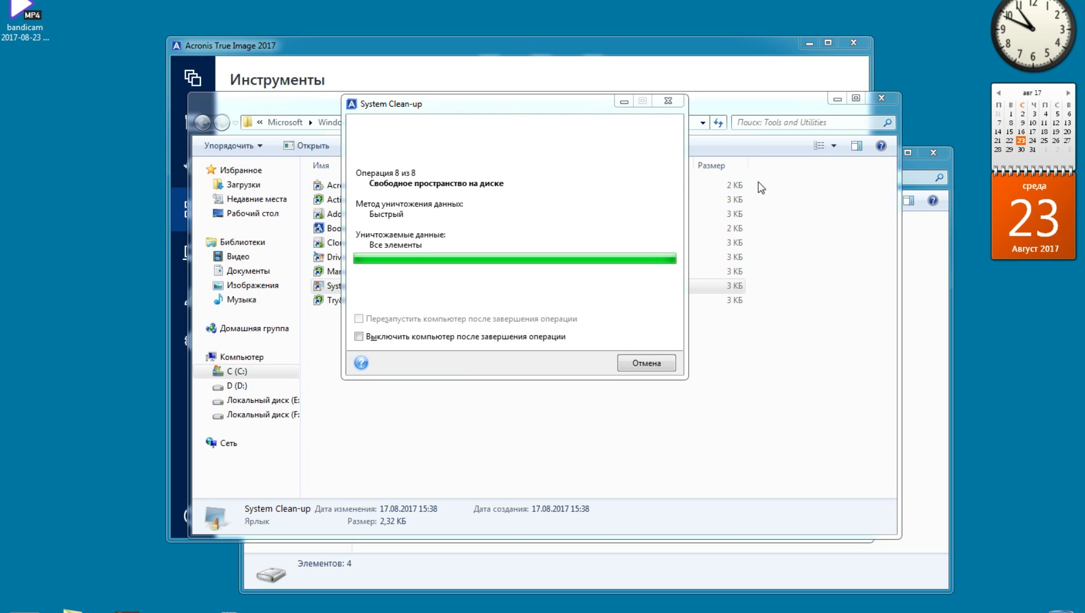
left_click_drag(564, 106, 564, 121)
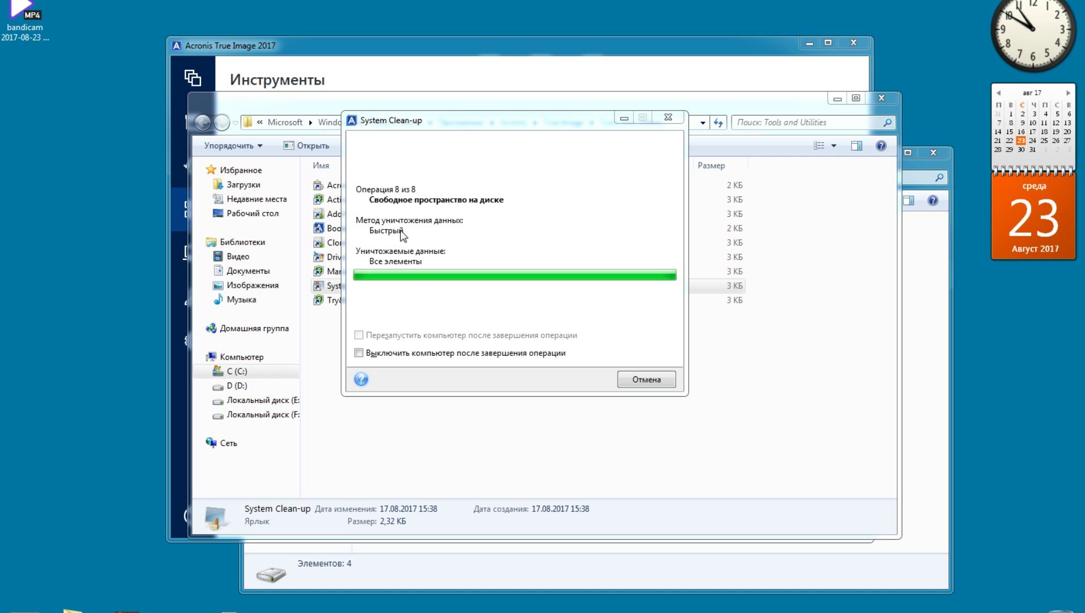
left_click_drag(458, 129, 419, 105)
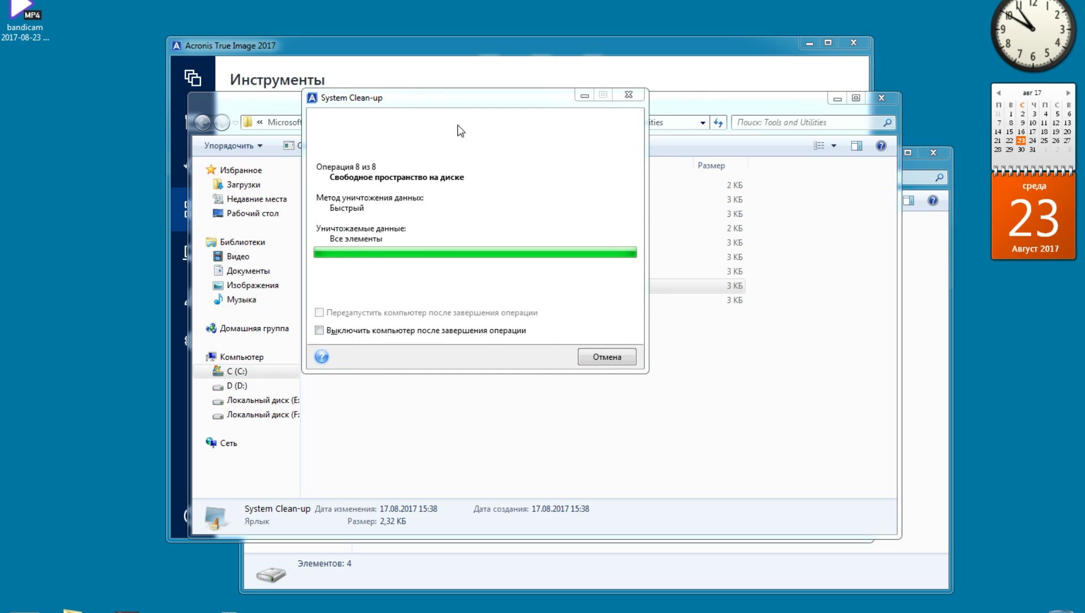
left_click_drag(461, 98, 463, 127)
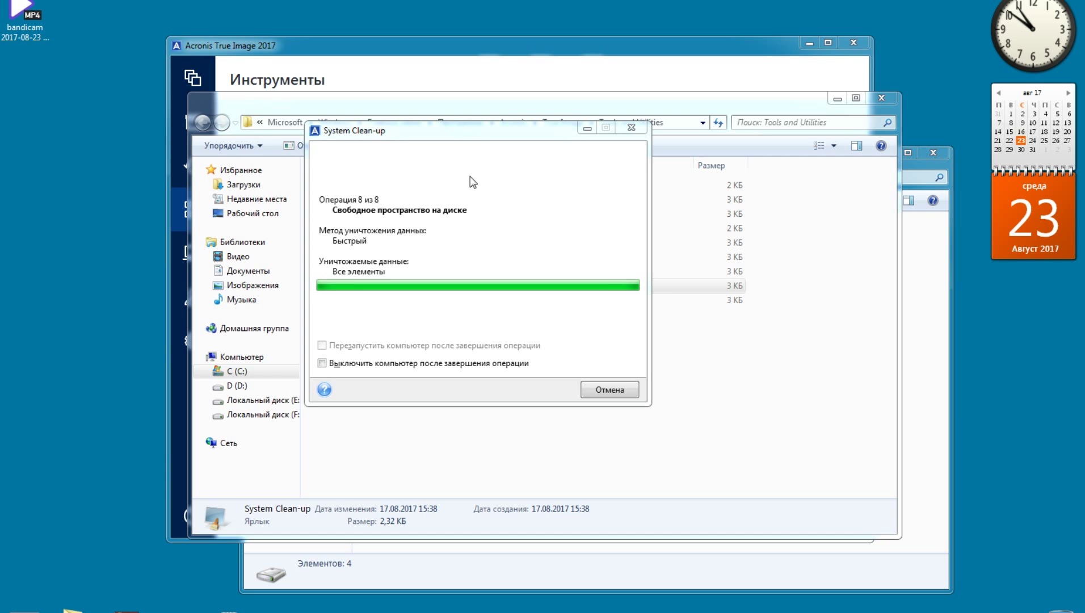
left_click_drag(476, 139, 468, 165)
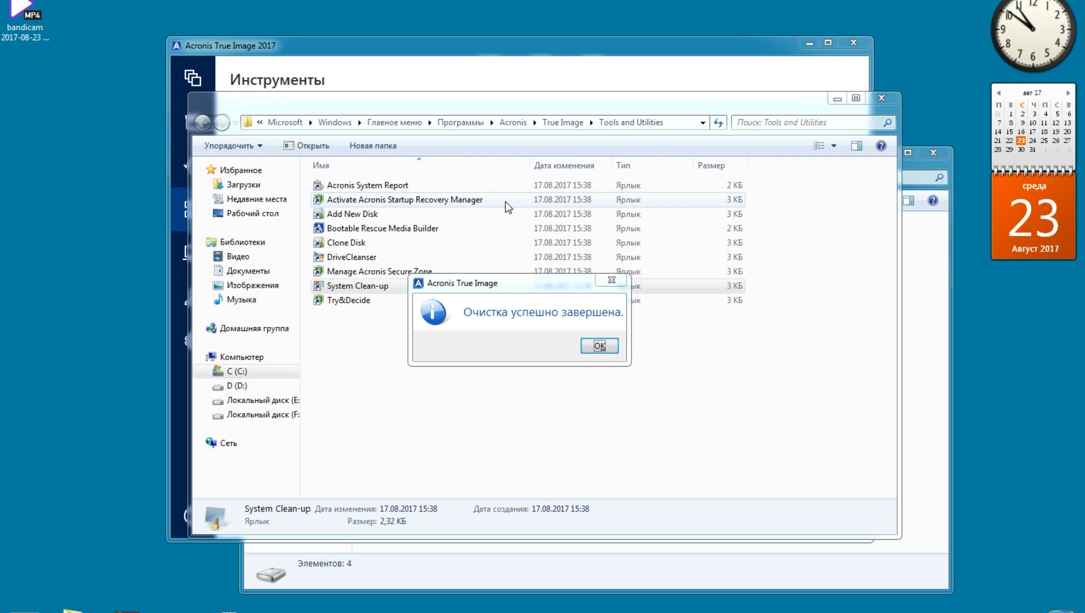
- Dismiss the clean-up completion message and close Acronis True Image and the Tools and Utilities folder
left_click(597, 346)
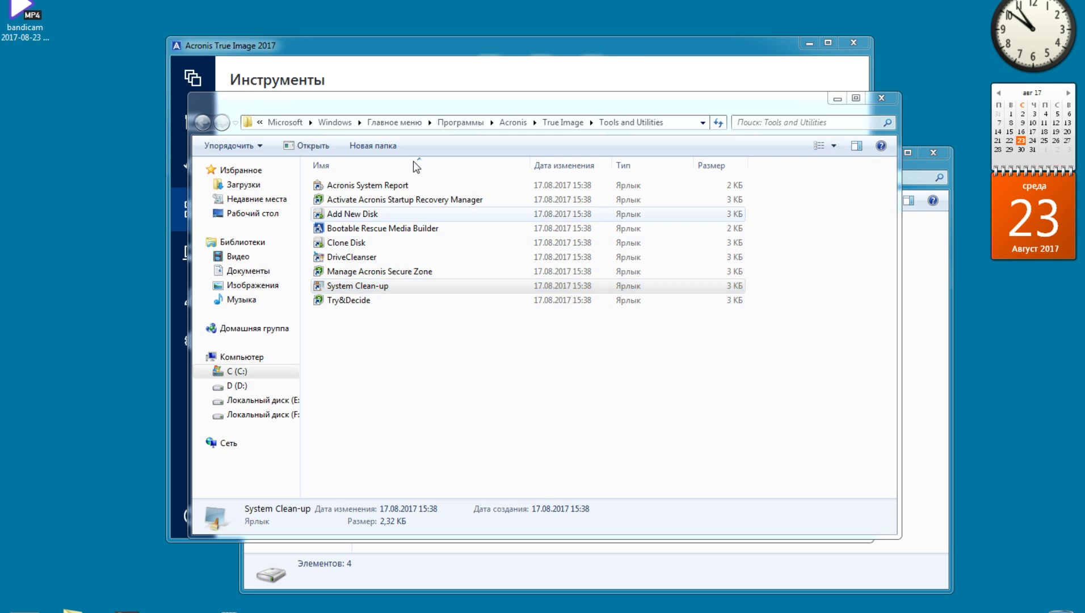
left_click(478, 48)
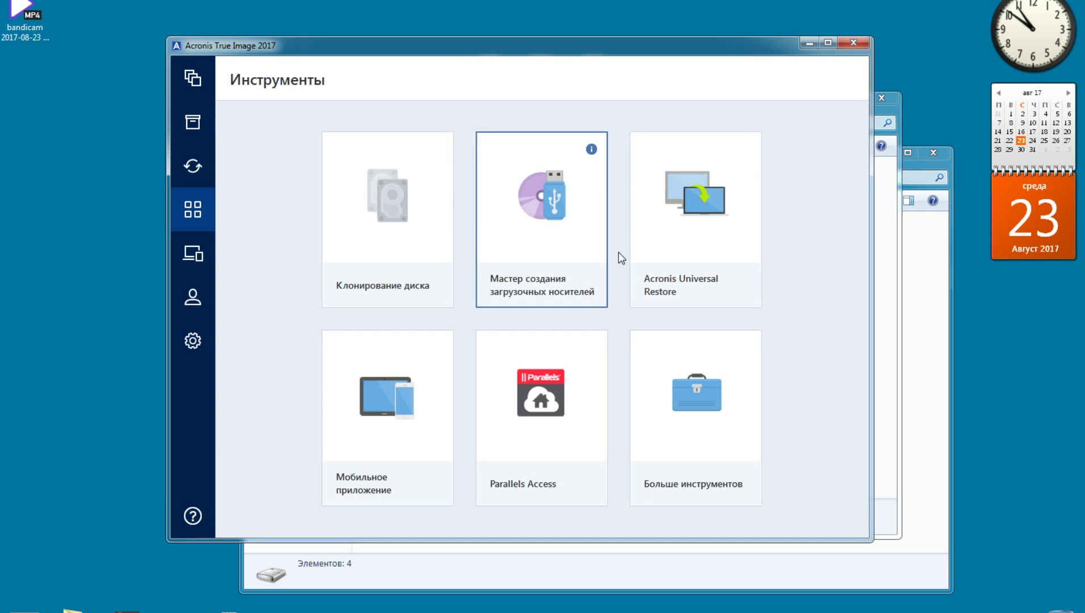
left_click(852, 44)
left_click(875, 100)
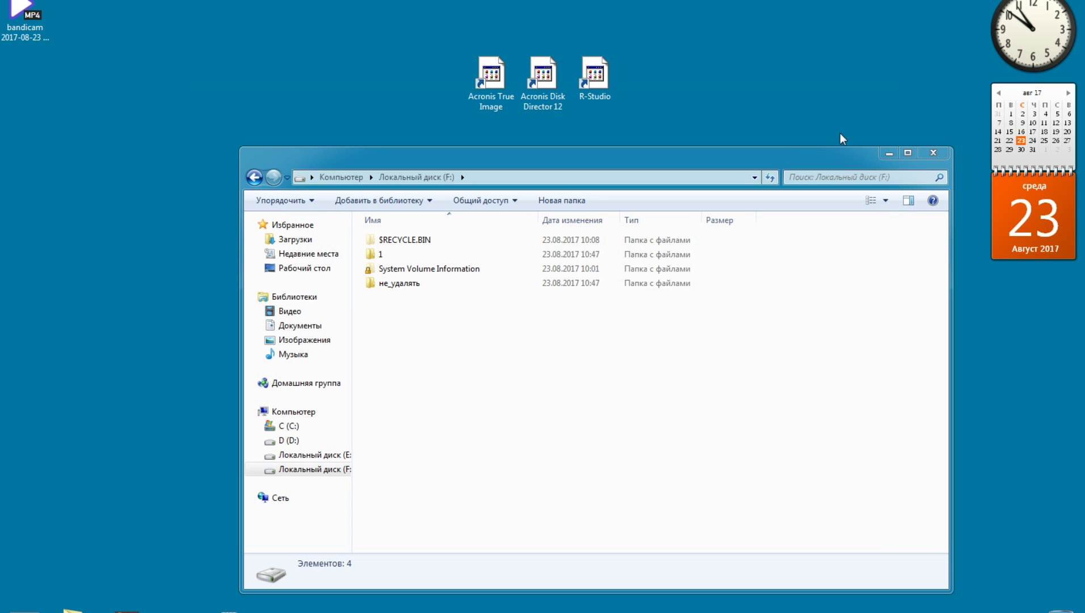
- Check the free space of disk F: and the contents of its folder 1, then return to the disk's root
left_click_drag(782, 160, 762, 143)
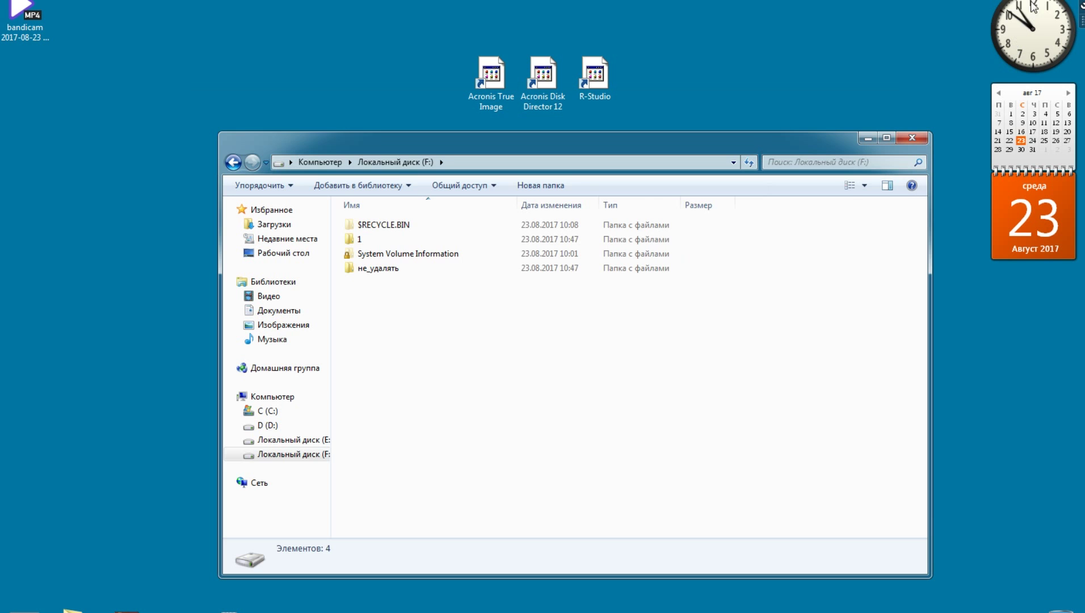
key("BackSpace")
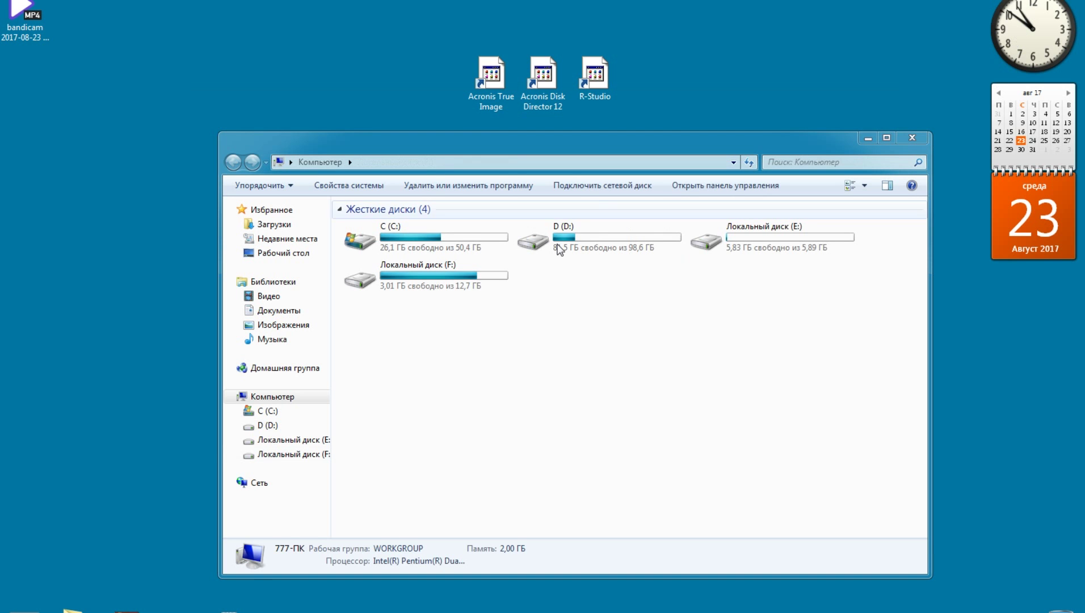
left_click(443, 280)
double_click(444, 280)
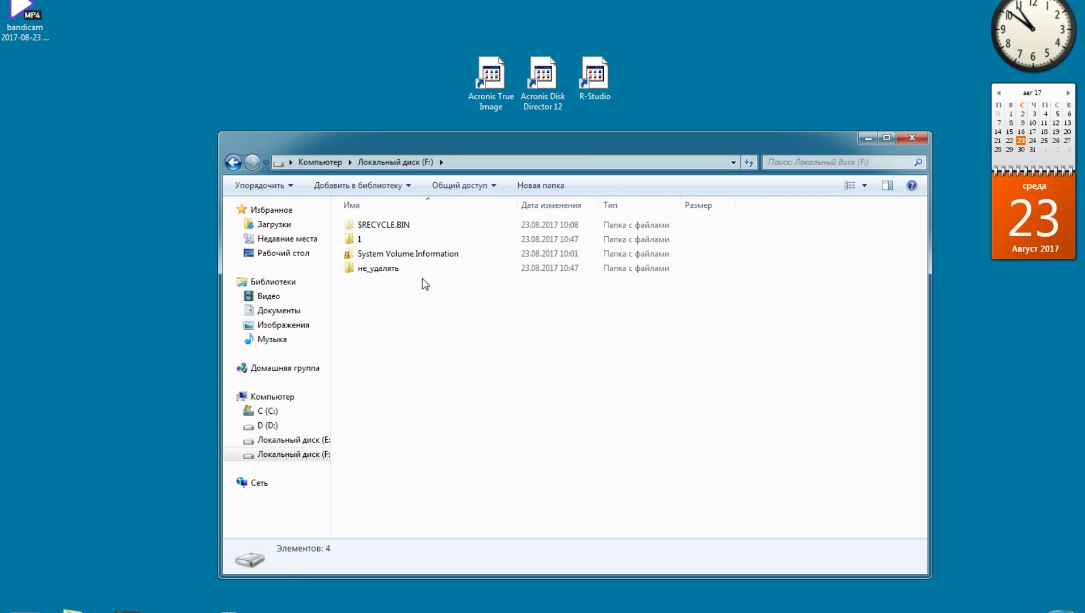
double_click(355, 241)
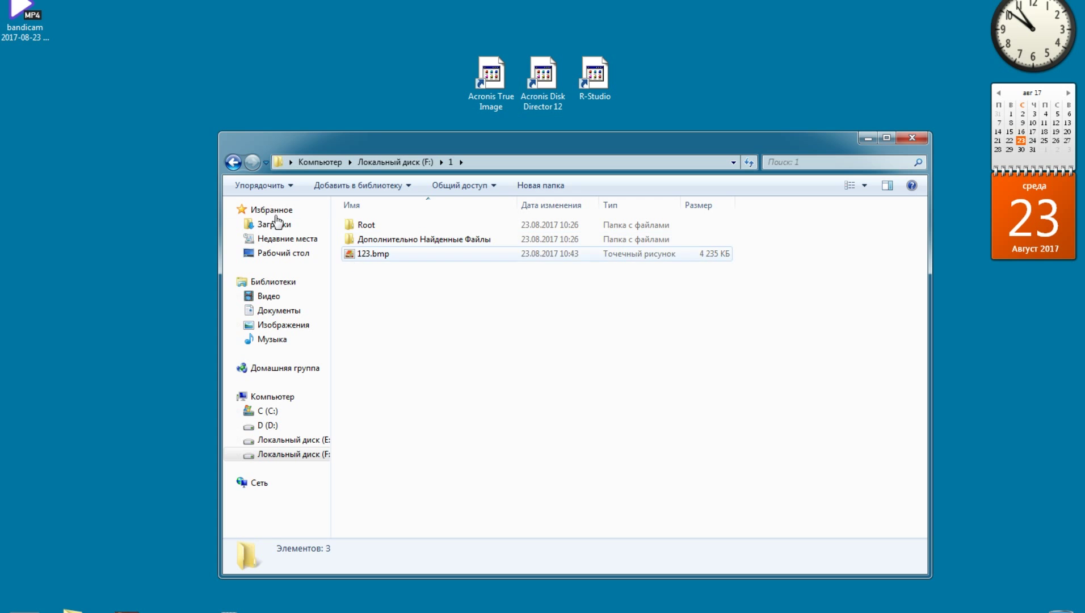
left_click(233, 165)
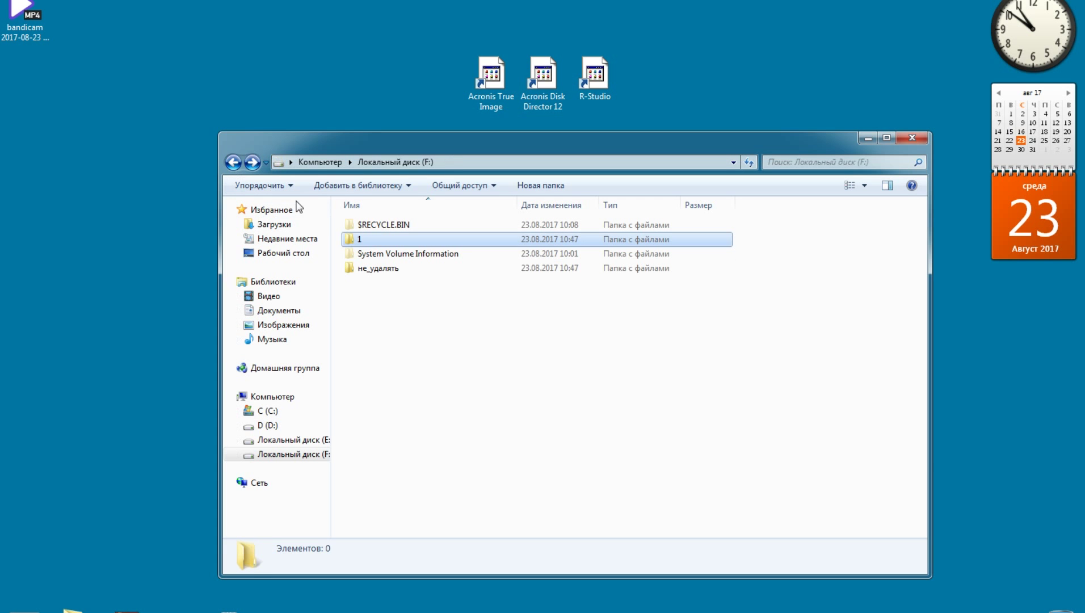
- Delete folder 1 from disk F:, empty the Recycle Bin and close the file window
right_click(355, 244)
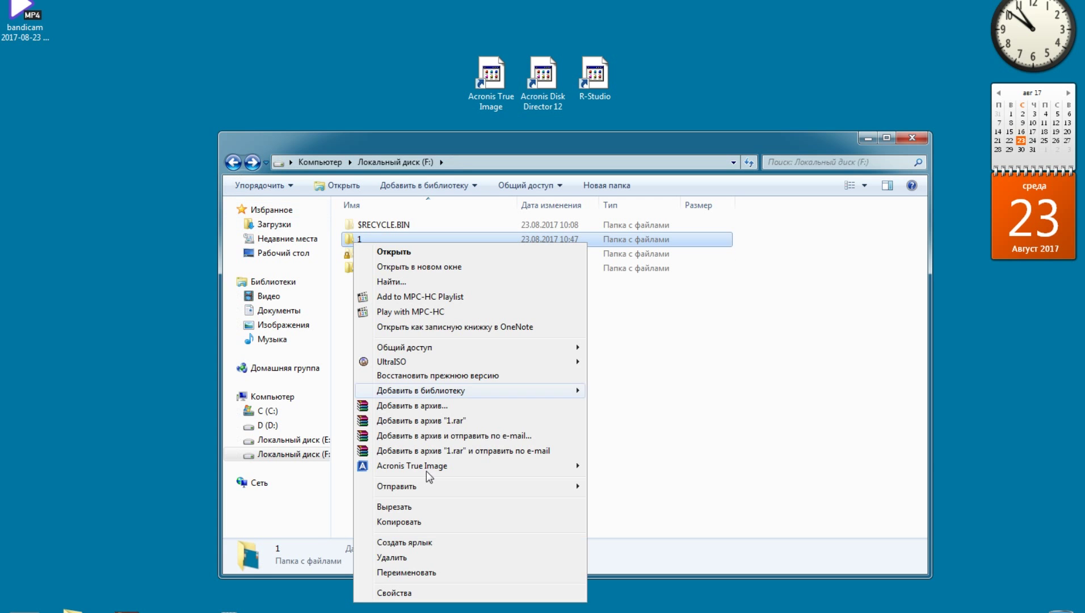
left_click(412, 561)
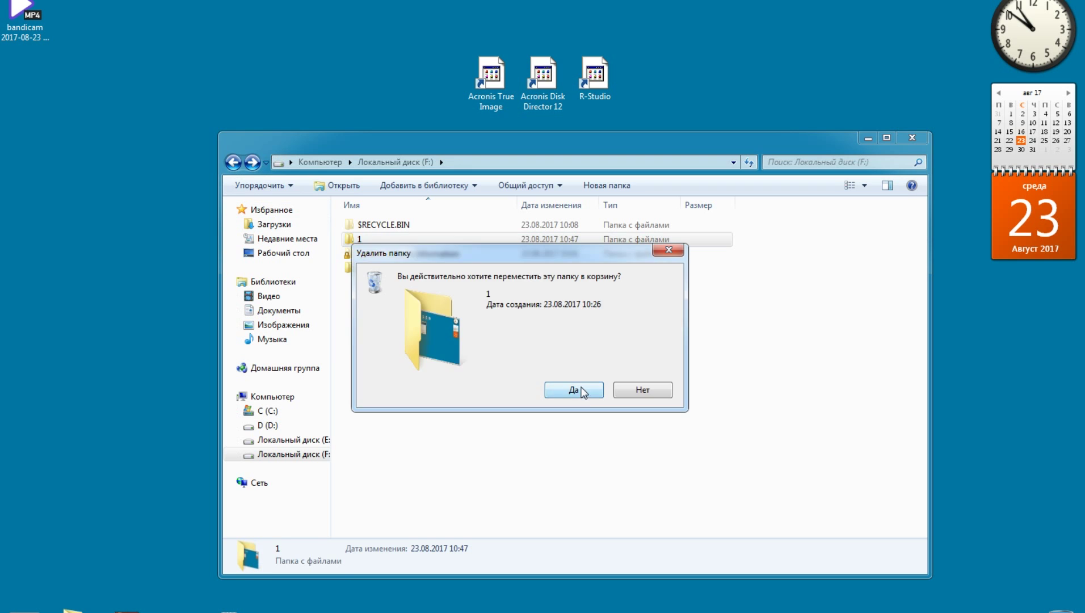
left_click(574, 390)
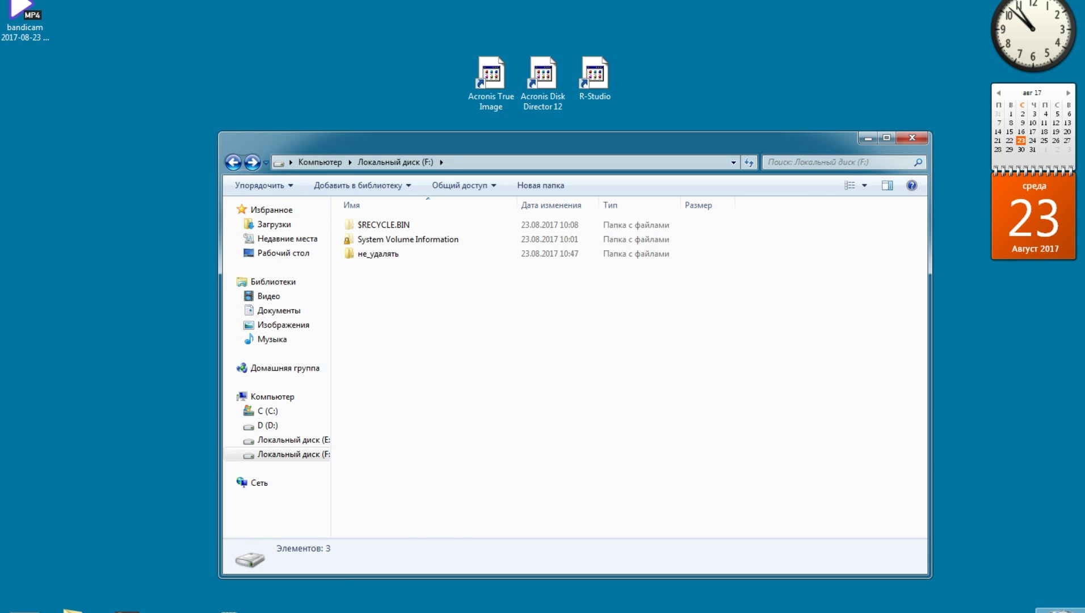
right_click(1056, 602)
left_click(1042, 535)
left_click(586, 396)
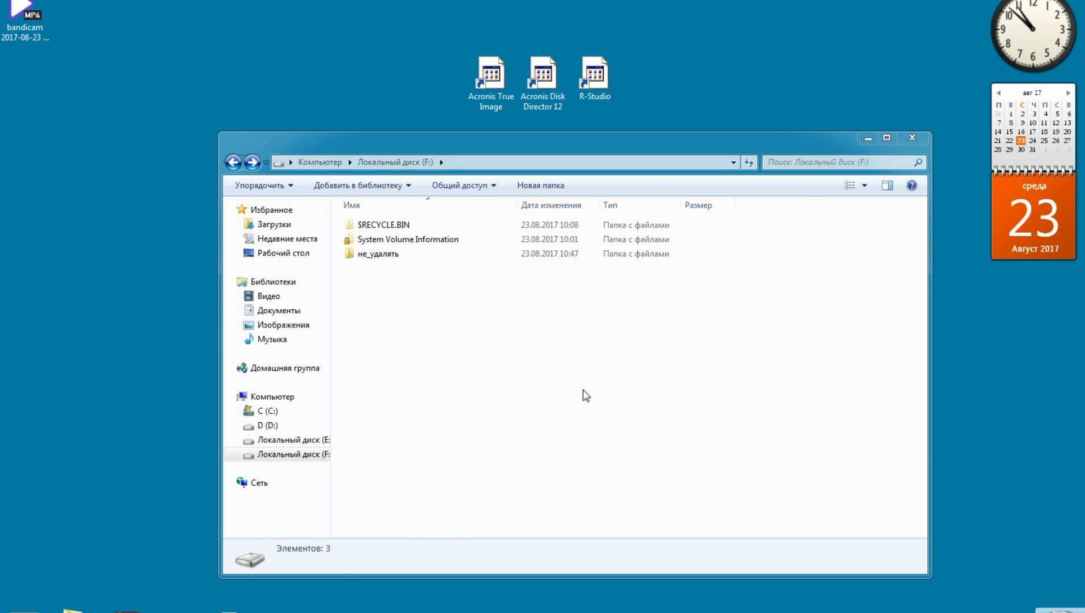
left_click(913, 139)
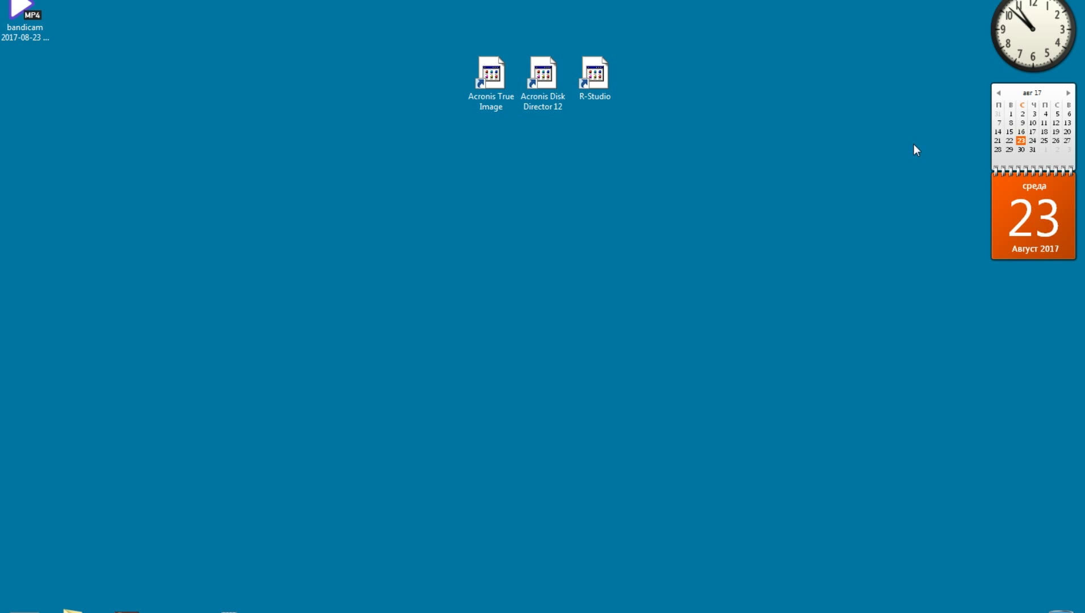
- Launch R-Studio and open the scan settings for disk F:
double_click(603, 79)
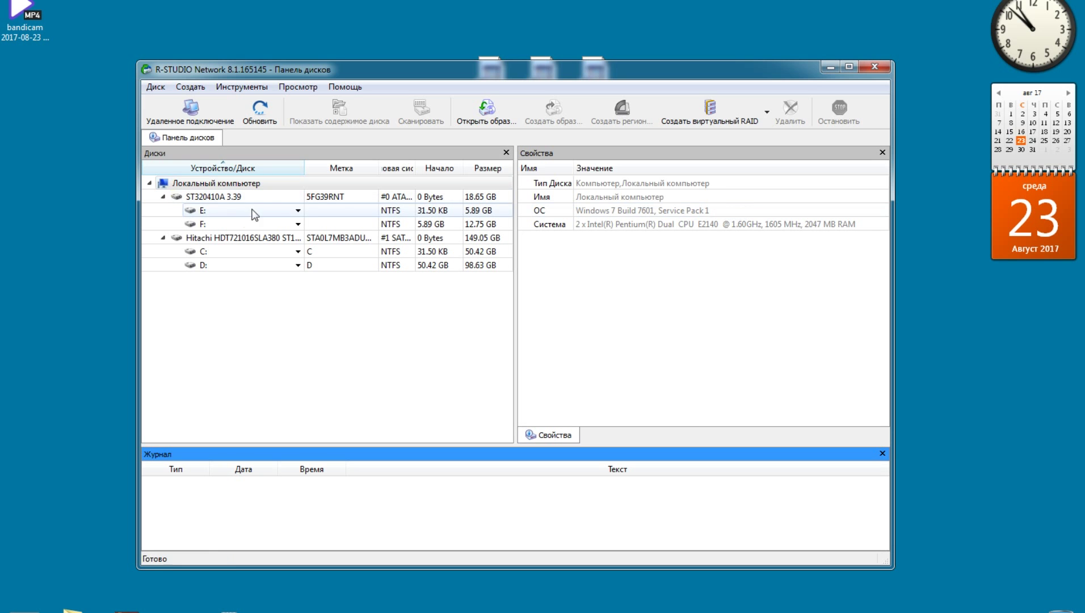
left_click(238, 223)
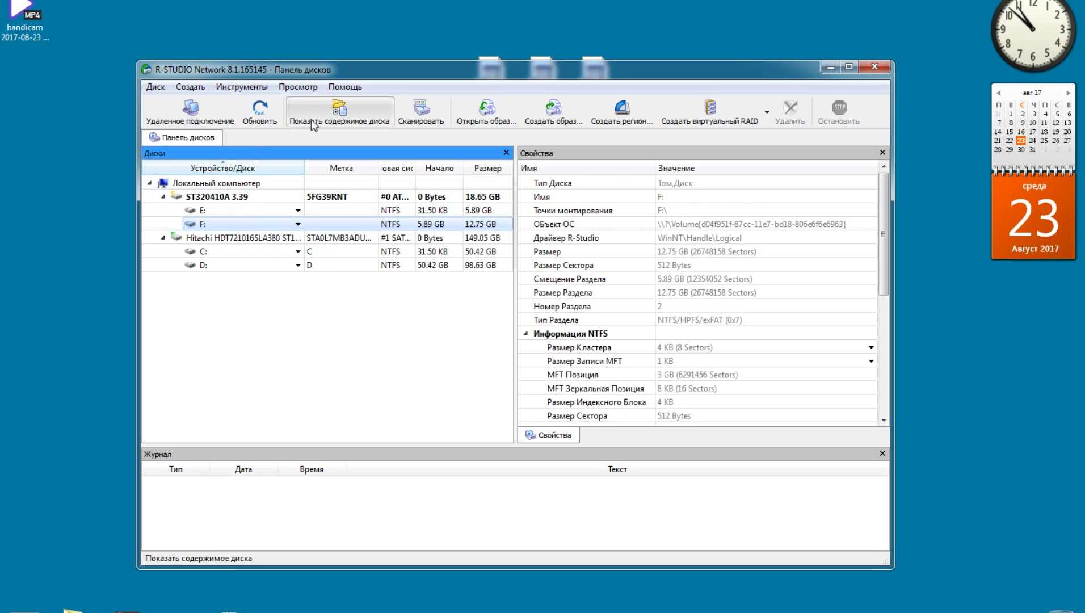
left_click(421, 113)
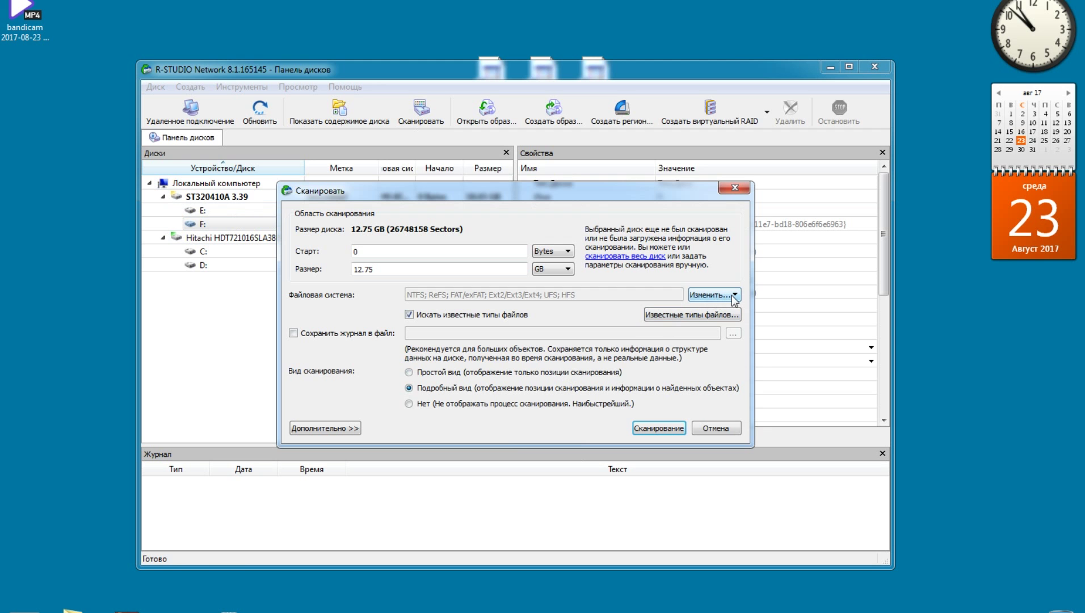
- Check the file system and used space of disk F: in its Windows properties, then return to the scan settings
key("super+e")
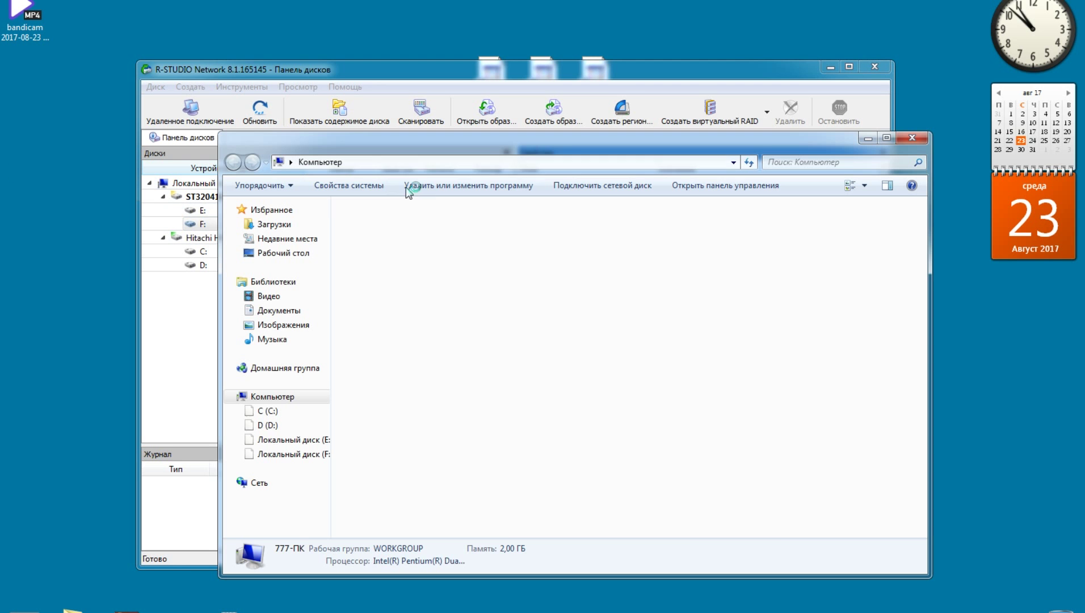
left_click(430, 278)
right_click(429, 278)
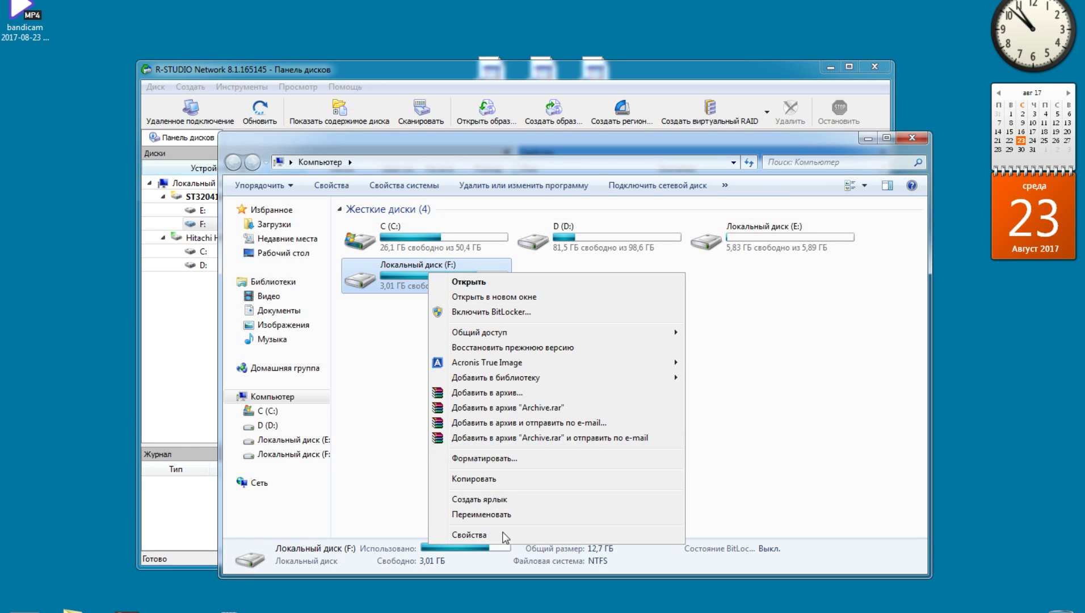
left_click(502, 538)
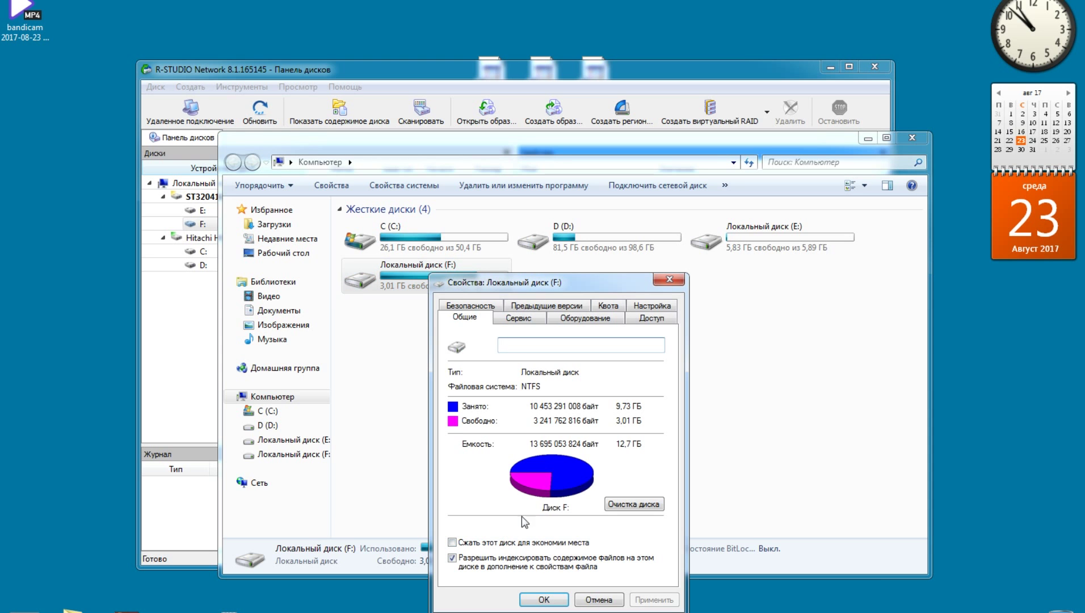
left_click(670, 280)
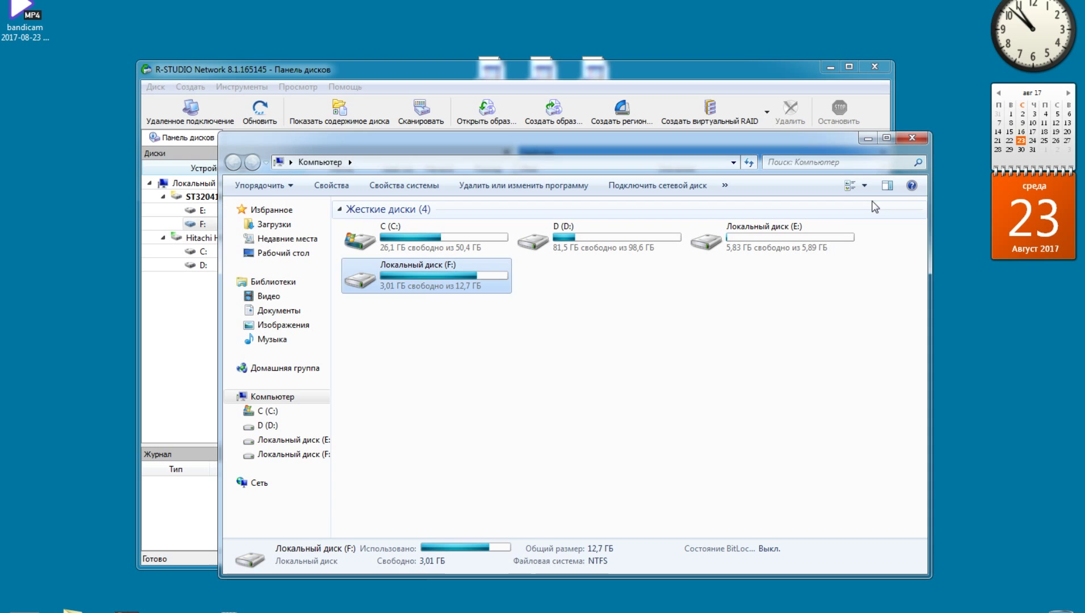
left_click(912, 137)
- Limit the scan's file systems to NTFS by deselecting ReFS, FAT/exFAT, Ext2/Ext3/Ext4, UFS and HFS
left_click(714, 295)
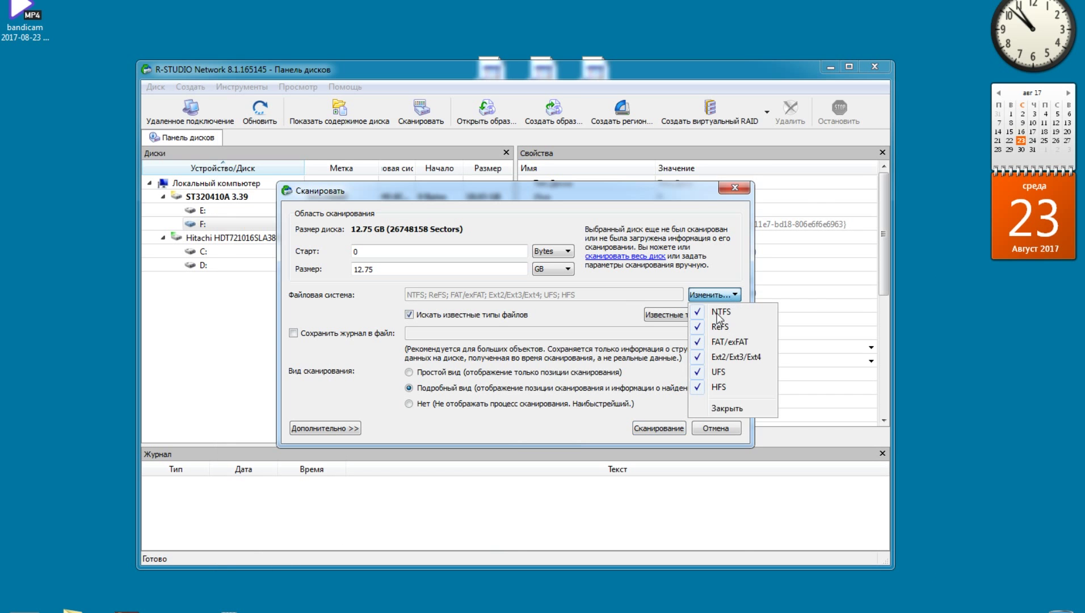
left_click(706, 327)
left_click(704, 342)
left_click(704, 357)
left_click(704, 372)
left_click(704, 386)
left_click(727, 409)
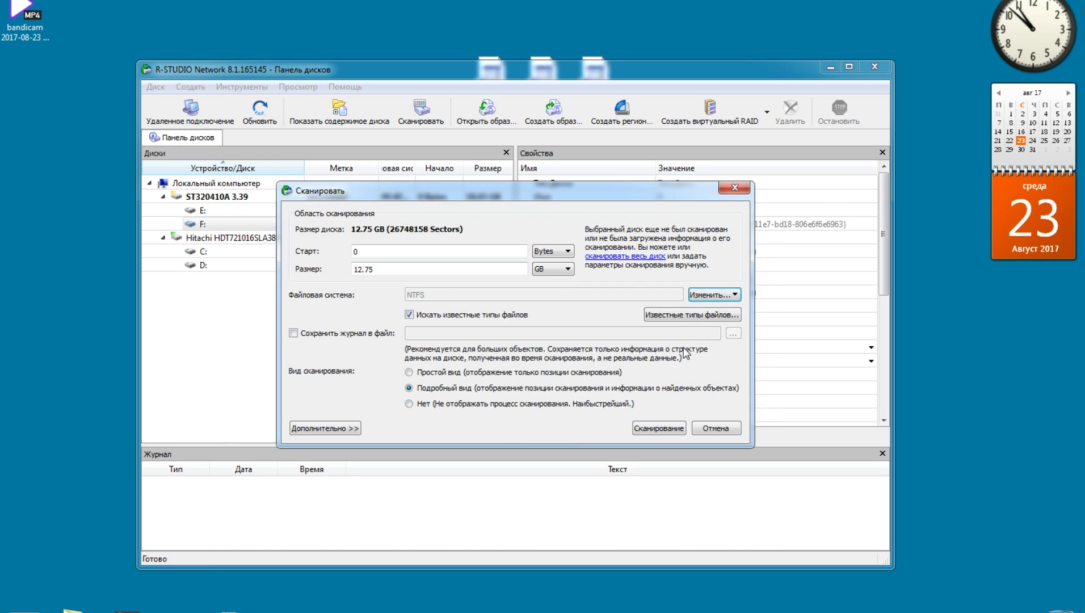
- Select all known file types for the search and start scanning disk F:
left_click(686, 321)
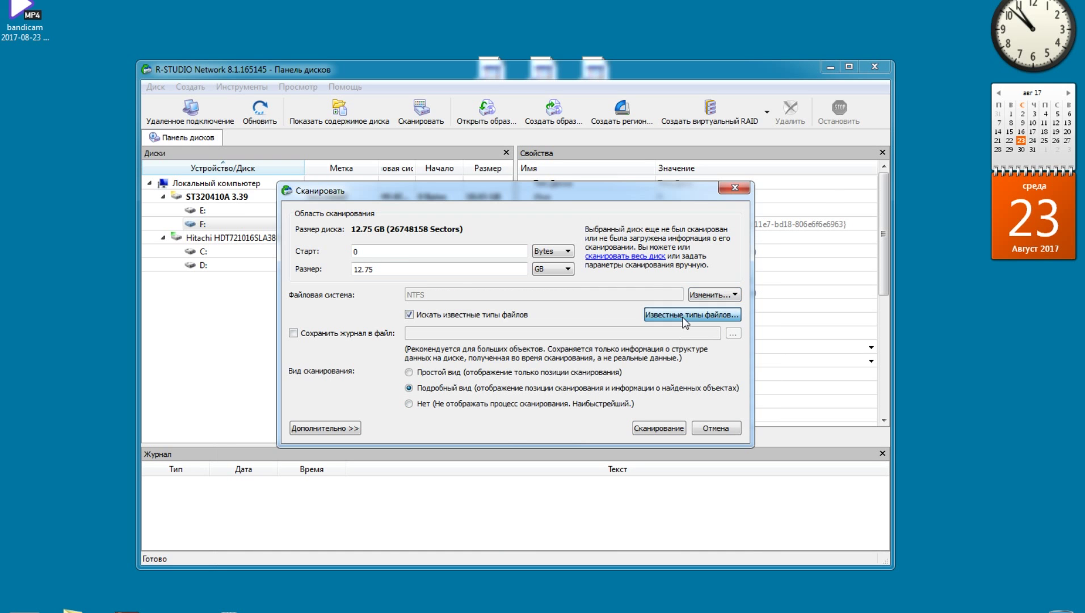
left_click(502, 364)
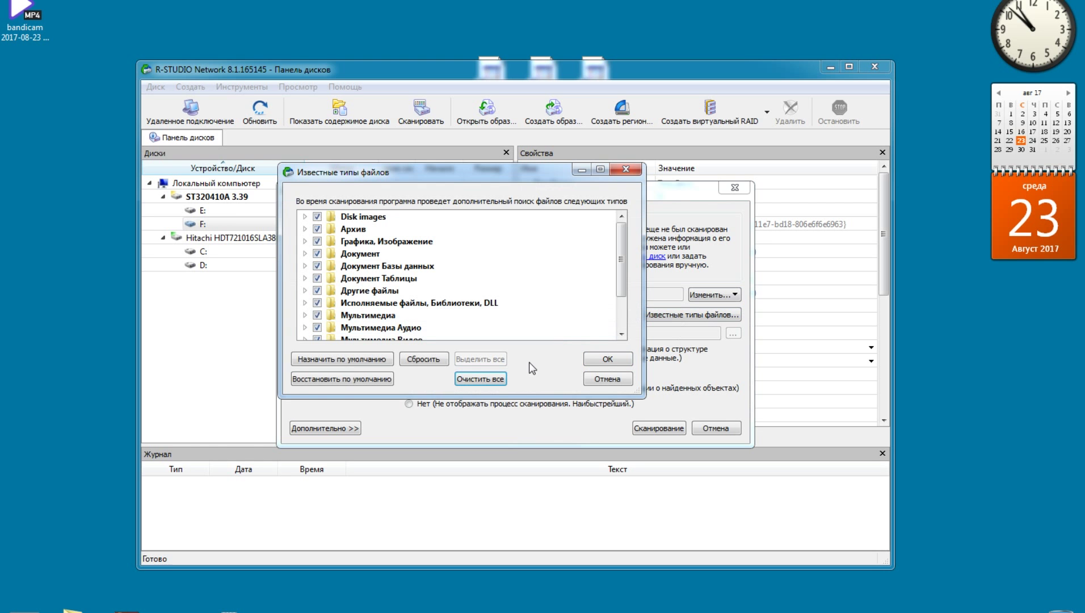
left_click(608, 361)
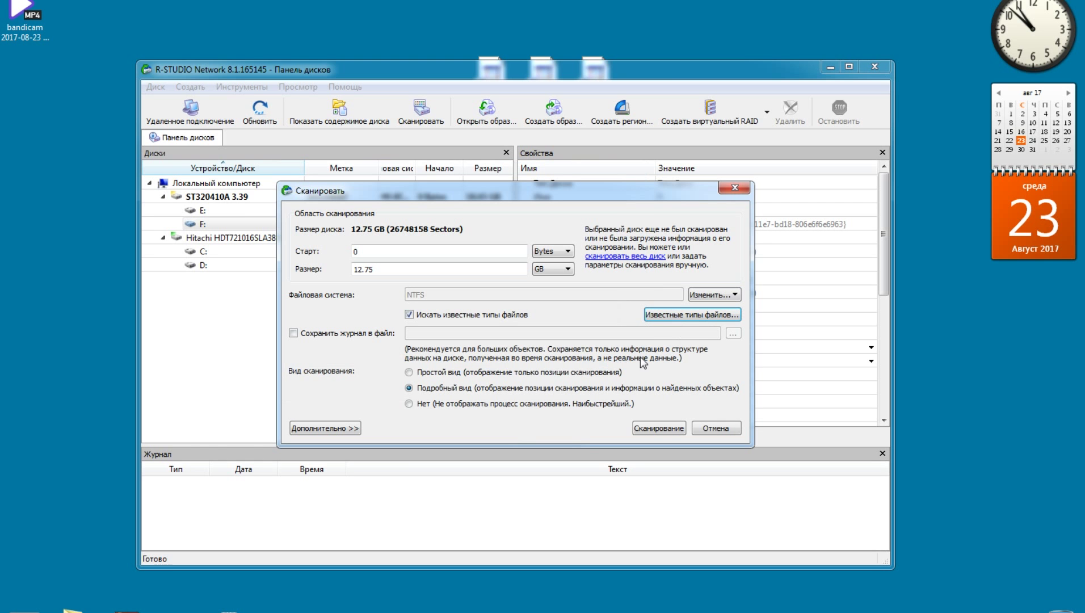
left_click(659, 428)
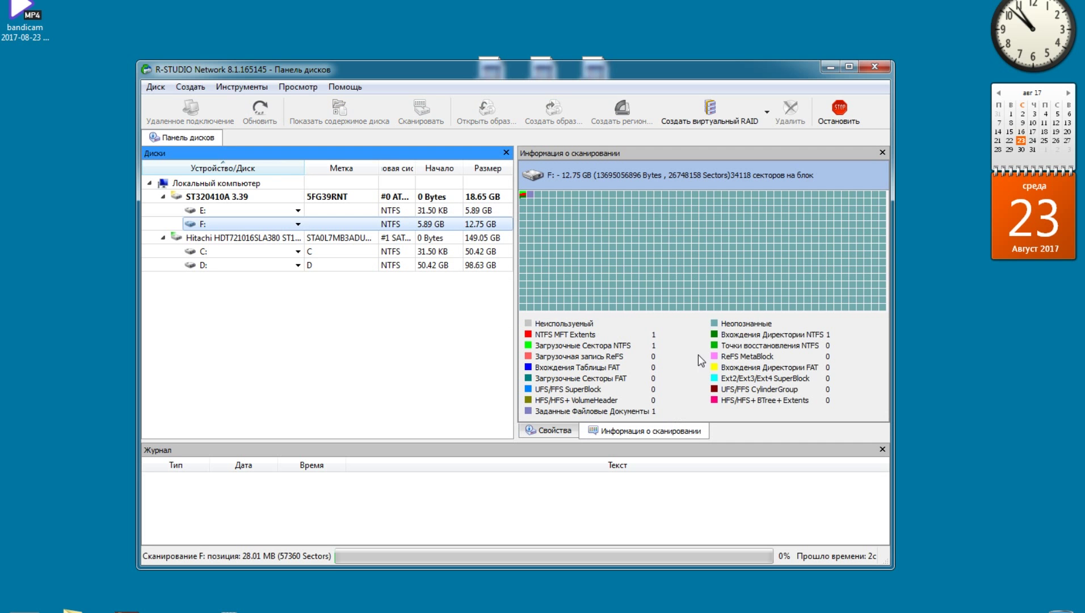
- Show the contents of the recognised partition F: (Распознанный0) found by the scan
left_click_drag(778, 74, 769, 67)
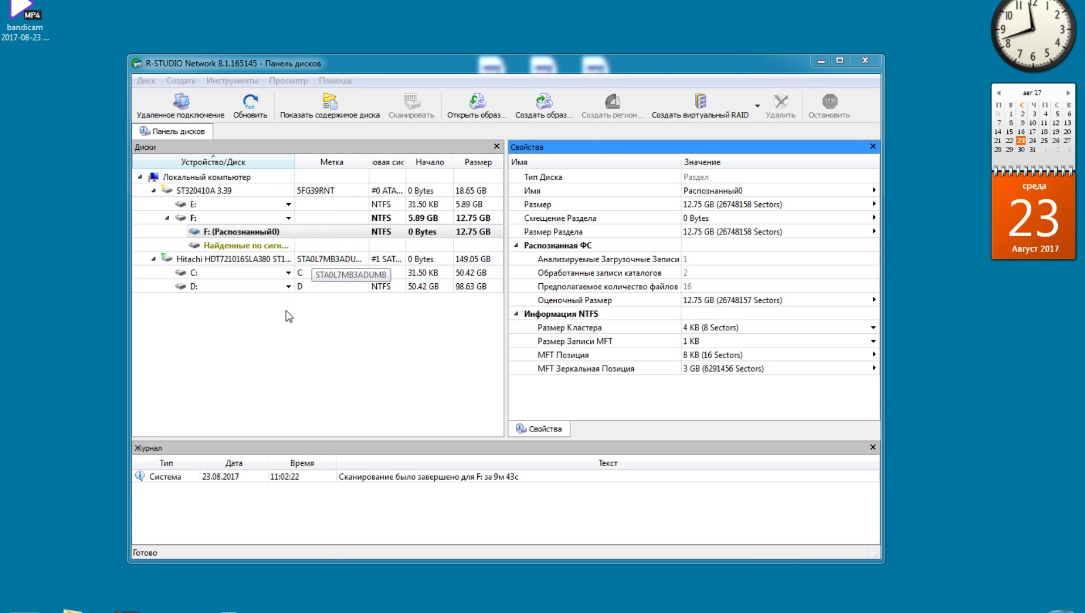
left_click(327, 113)
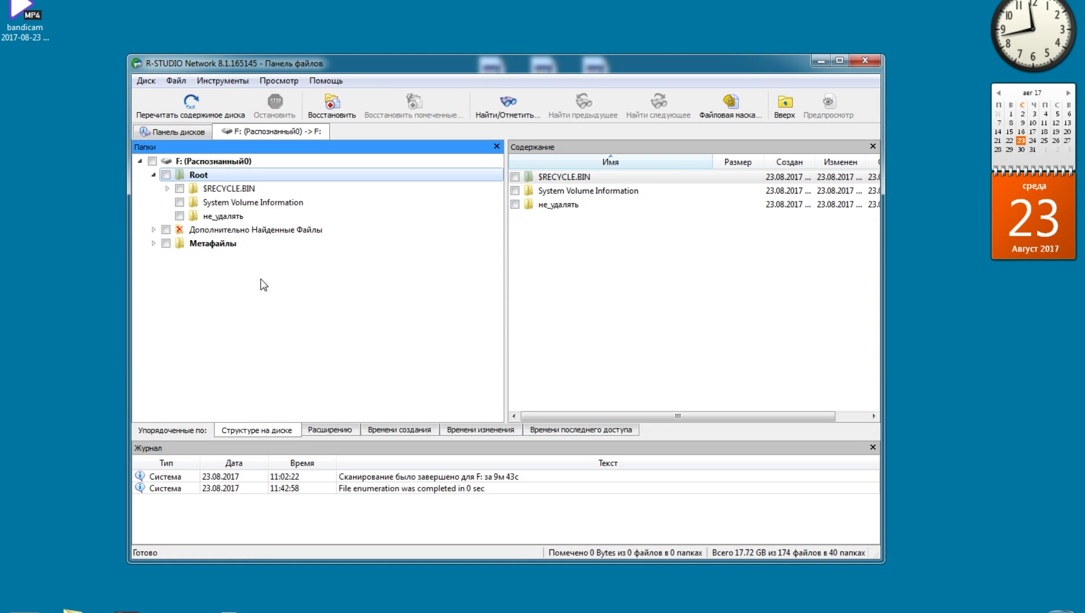
- Inspect the folders under Root, including $RECYCLE.BIN, and expand the Метафайлы branch down to the subfolders of $RmMetadata
left_click(184, 192)
left_click(179, 202)
left_click(179, 216)
left_click(180, 216)
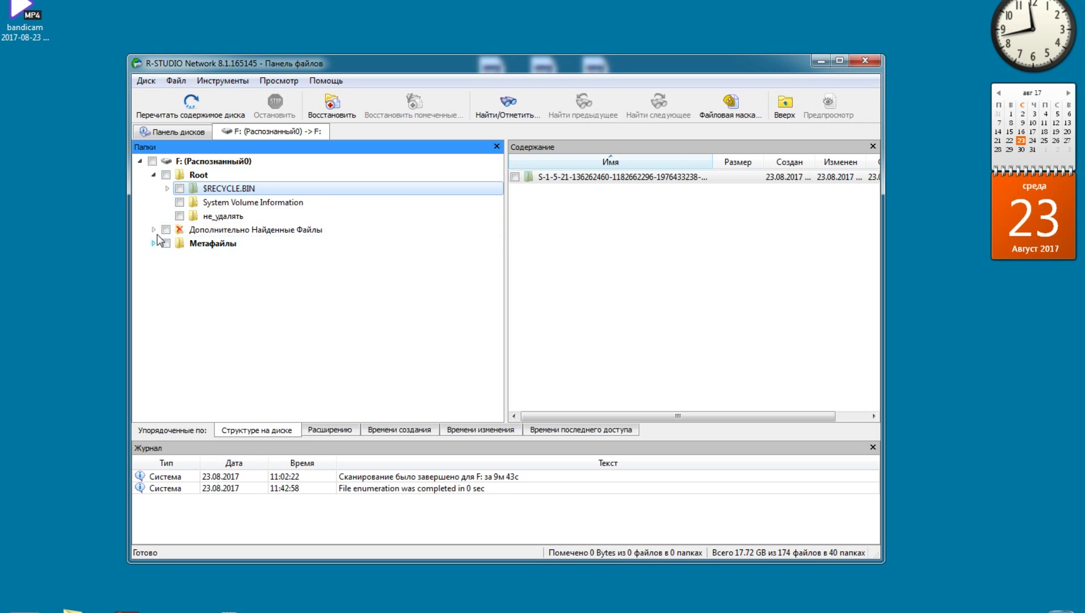
left_click(153, 229)
left_click(154, 230)
left_click(154, 243)
left_click(167, 257)
left_click(181, 271)
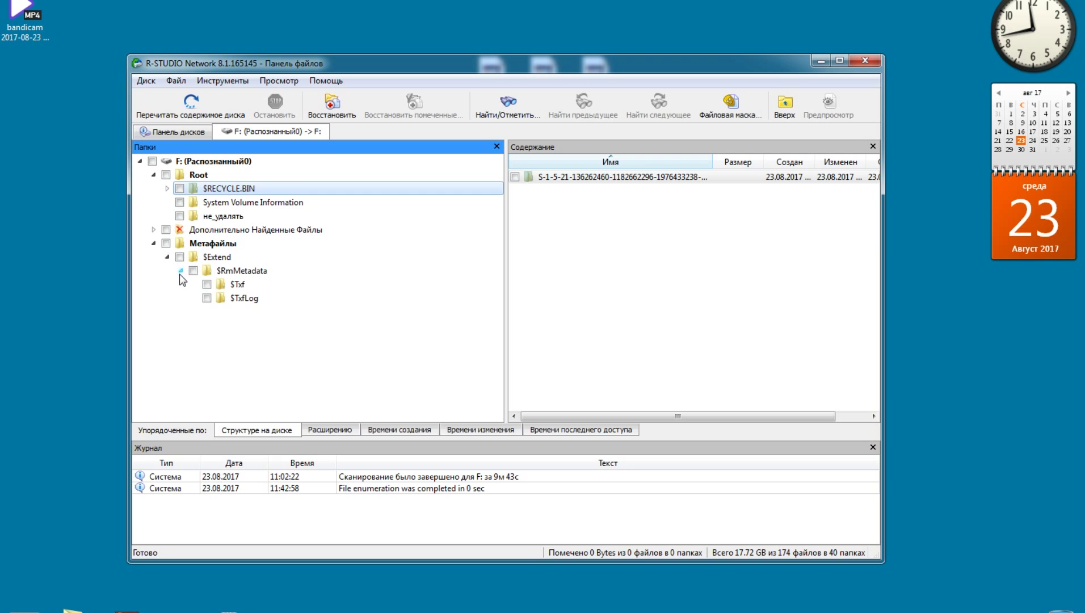
- View the contents of the System Volume Information and не_удалять folders under Root
left_click(153, 175)
left_click(153, 176)
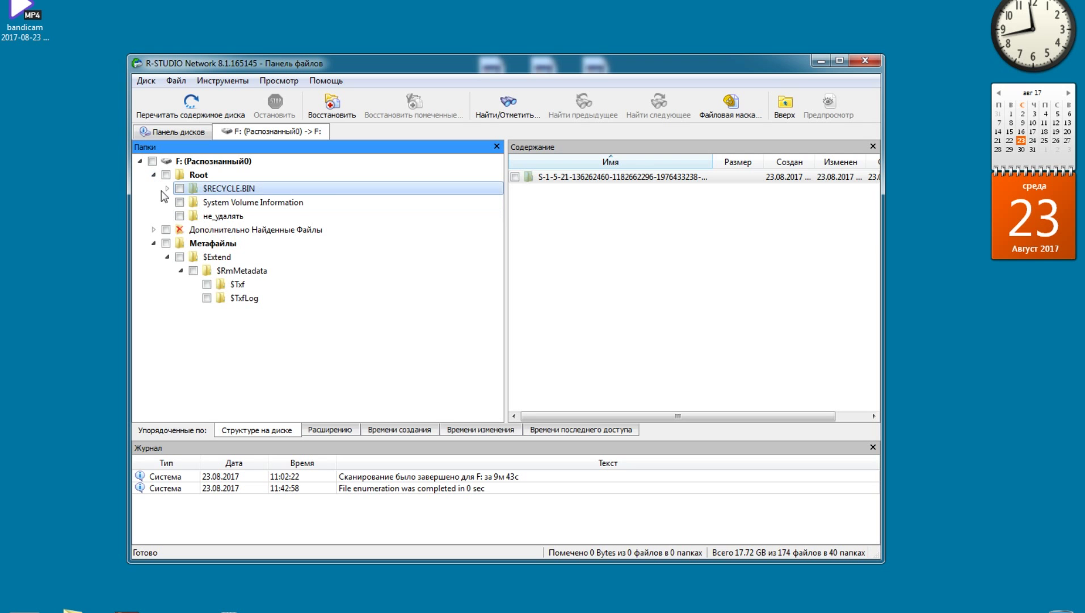
left_click(179, 202)
left_click(180, 220)
left_click(180, 204)
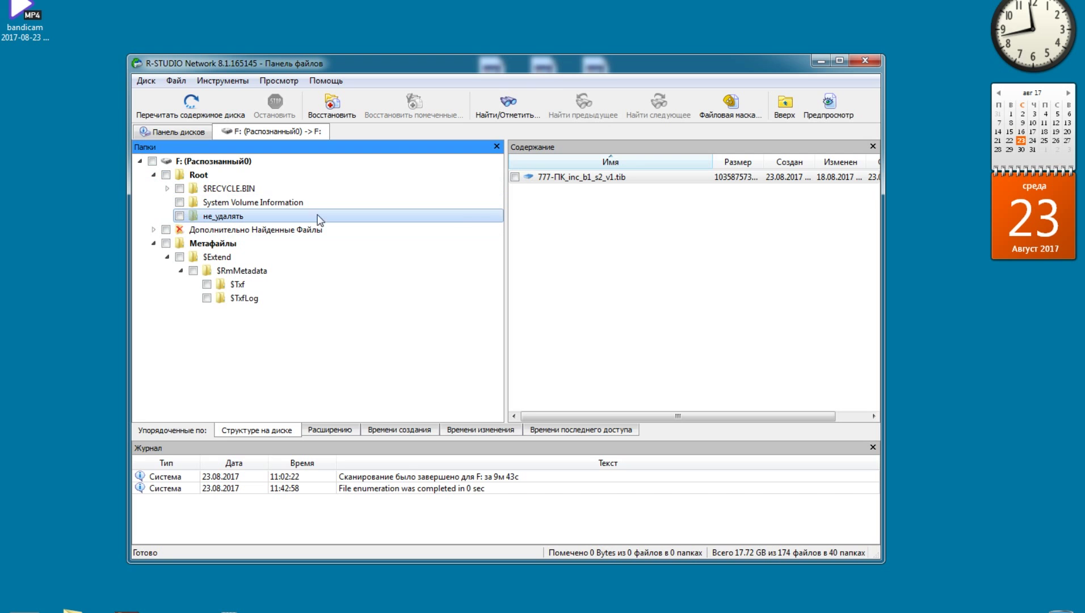
- Expand $RECYCLE.BIN down to the subfolders of the deleted folder $RECSBWI and view its contents
left_click(221, 188)
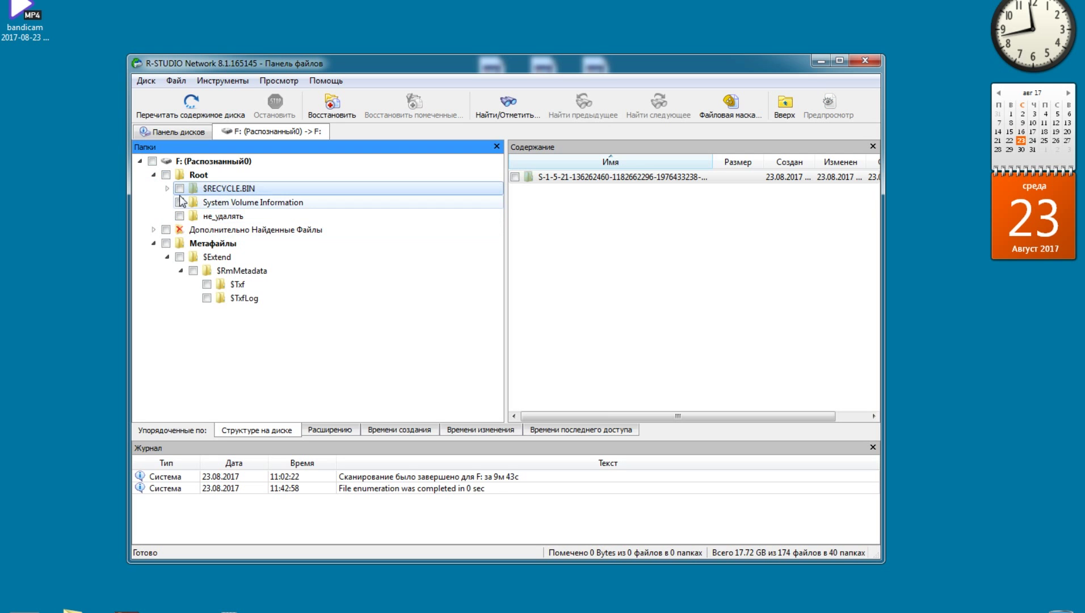
left_click(166, 189)
left_click(201, 204)
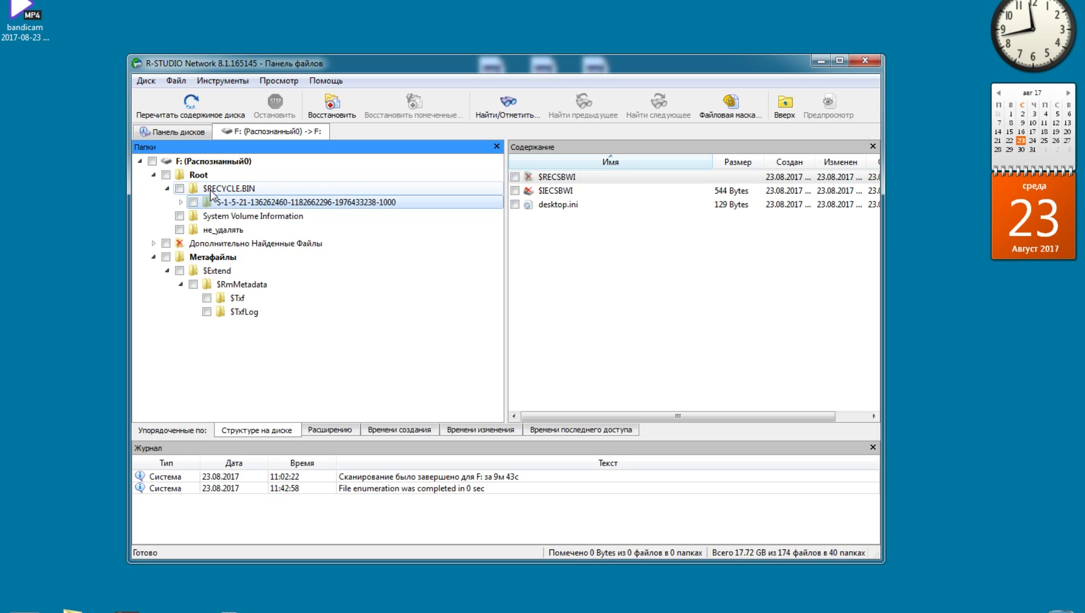
left_click(181, 202)
left_click(212, 220)
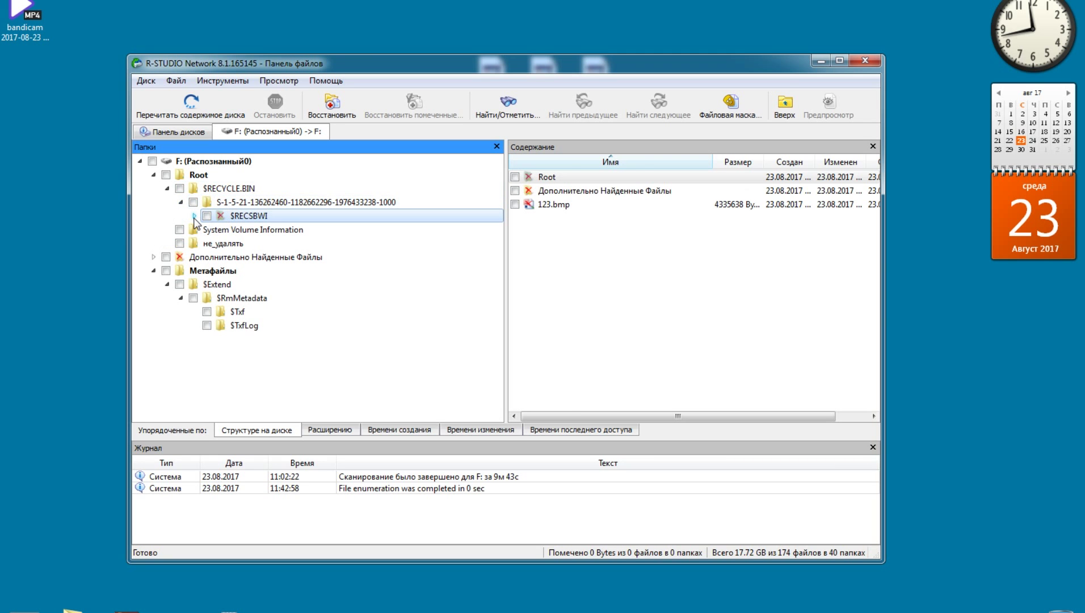
left_click(194, 216)
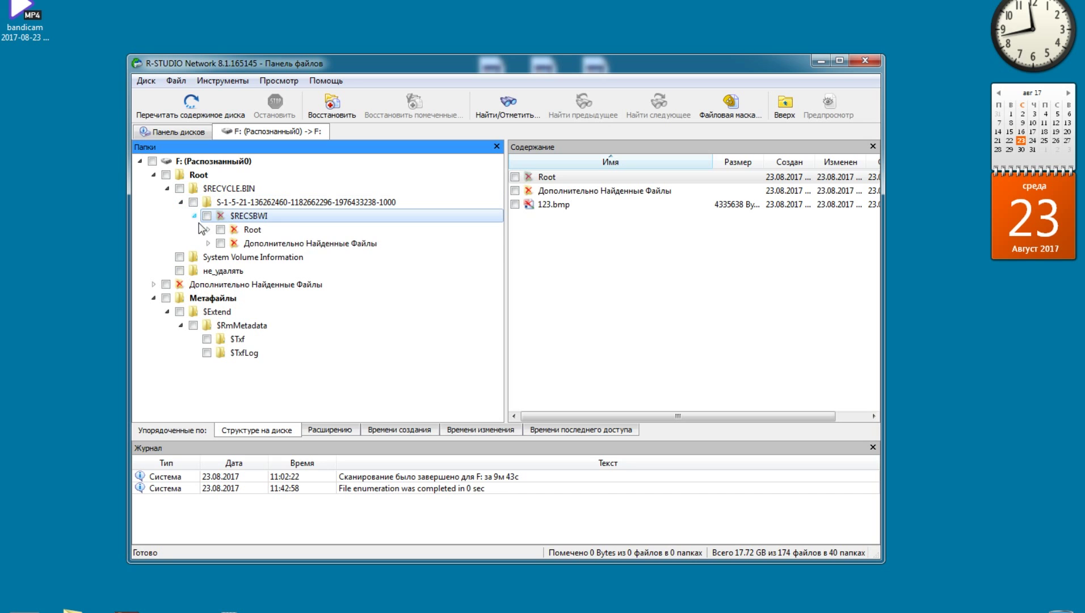
- Expand both subfolders of $RECSBWI and view the files in JPEG Образ under Графика, Изображение
left_click(238, 245)
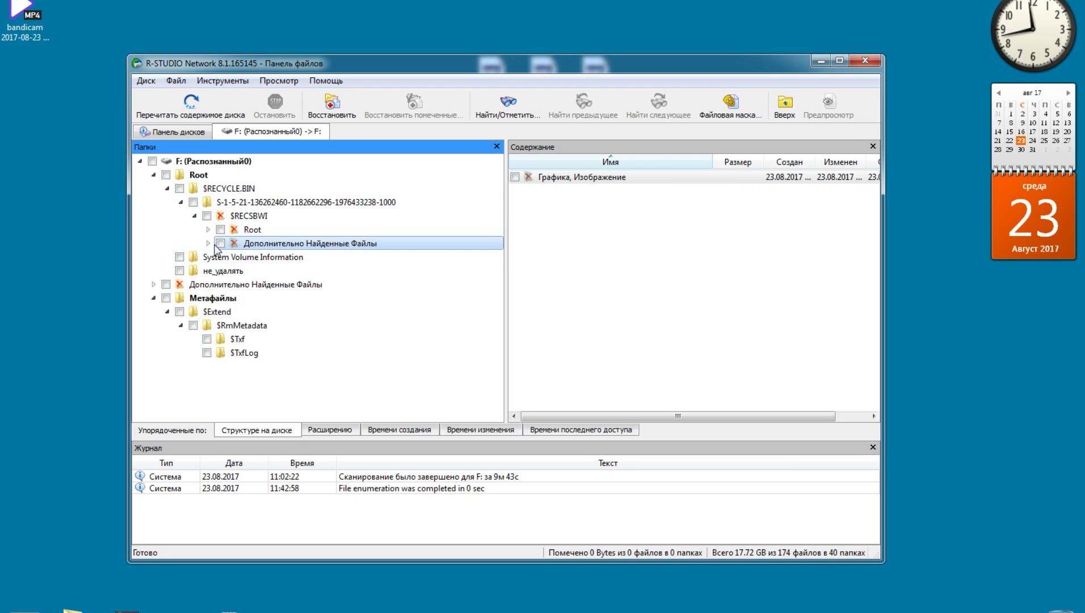
left_click(209, 243)
left_click(208, 229)
left_click(234, 243)
left_click(234, 244)
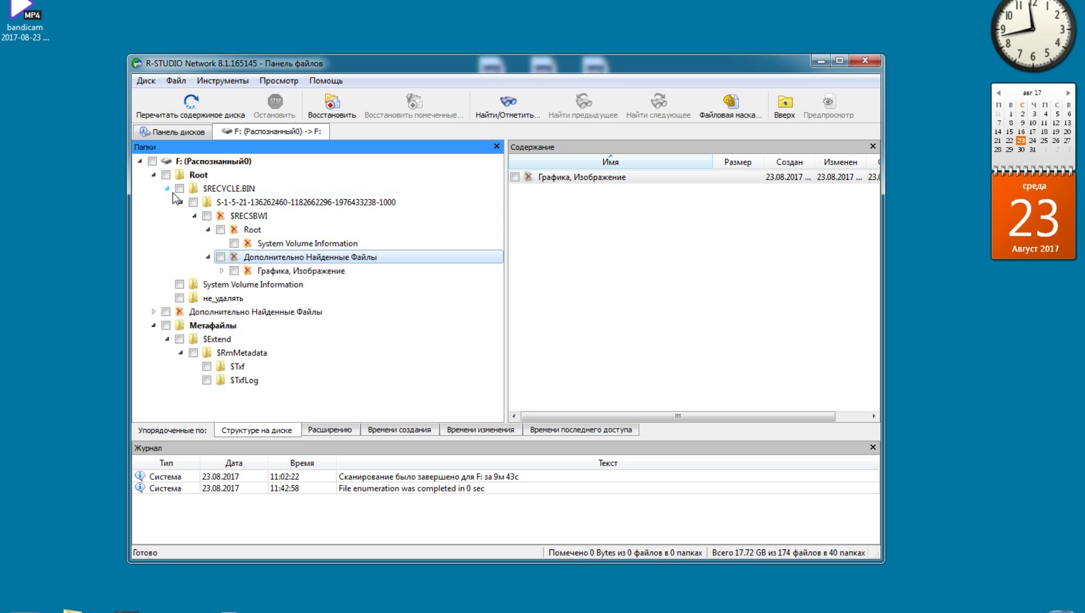
left_click(222, 271)
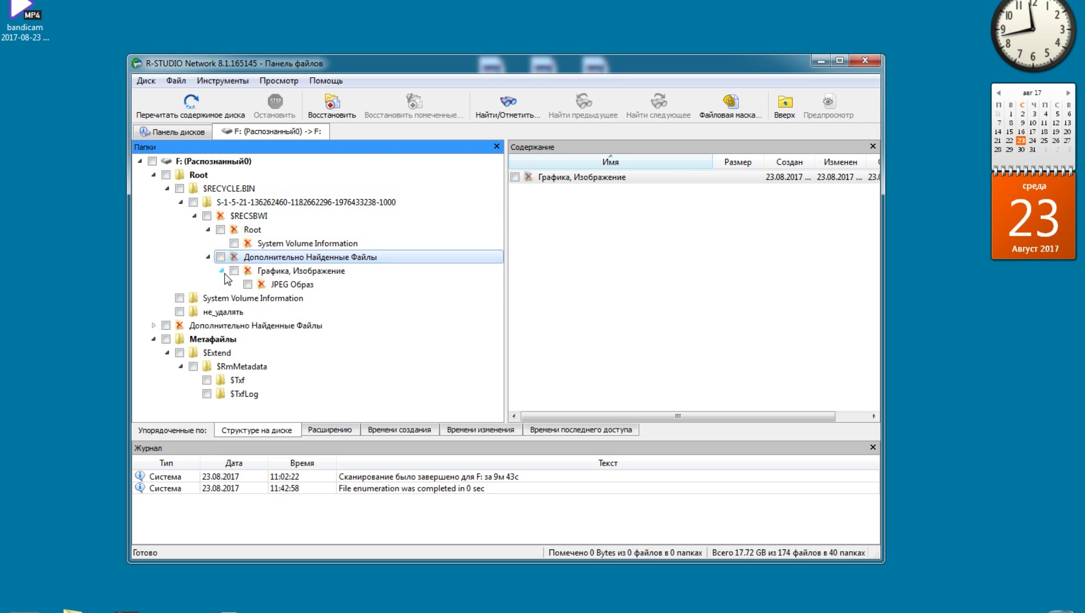
left_click(279, 287)
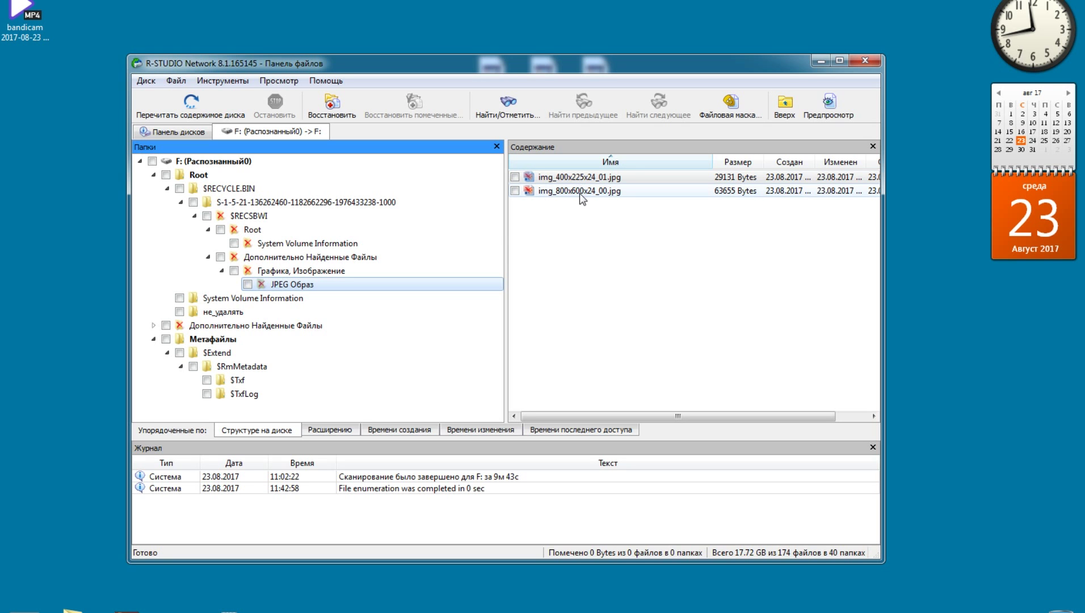
- Return to the $RECSBWI folder, preview the deleted image 123.bmp and close the preview
left_click(288, 258)
left_click(276, 244)
left_click(267, 230)
left_click(262, 217)
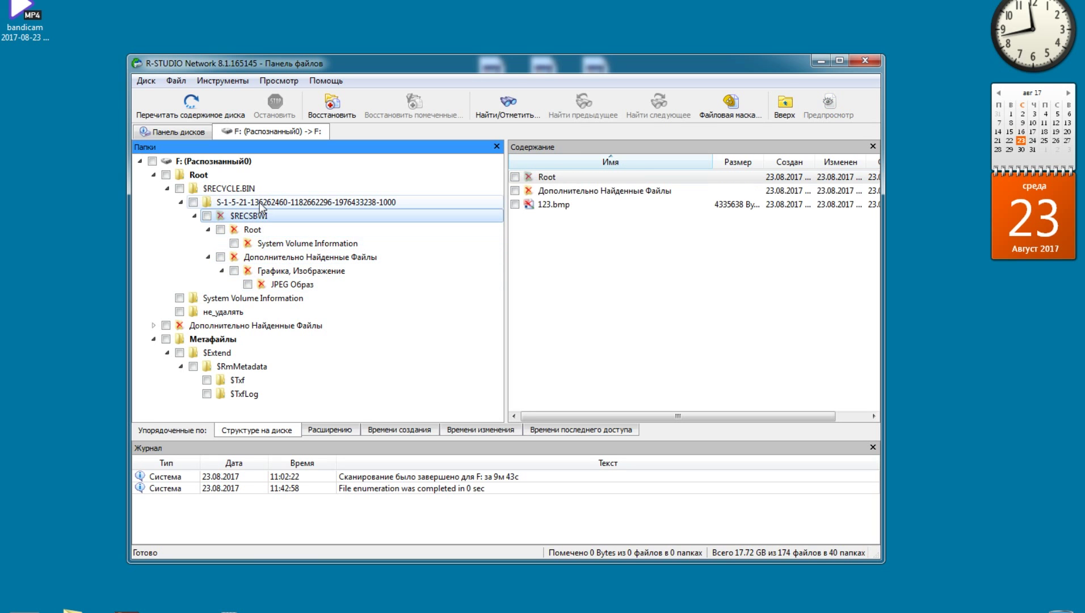
left_click(549, 205)
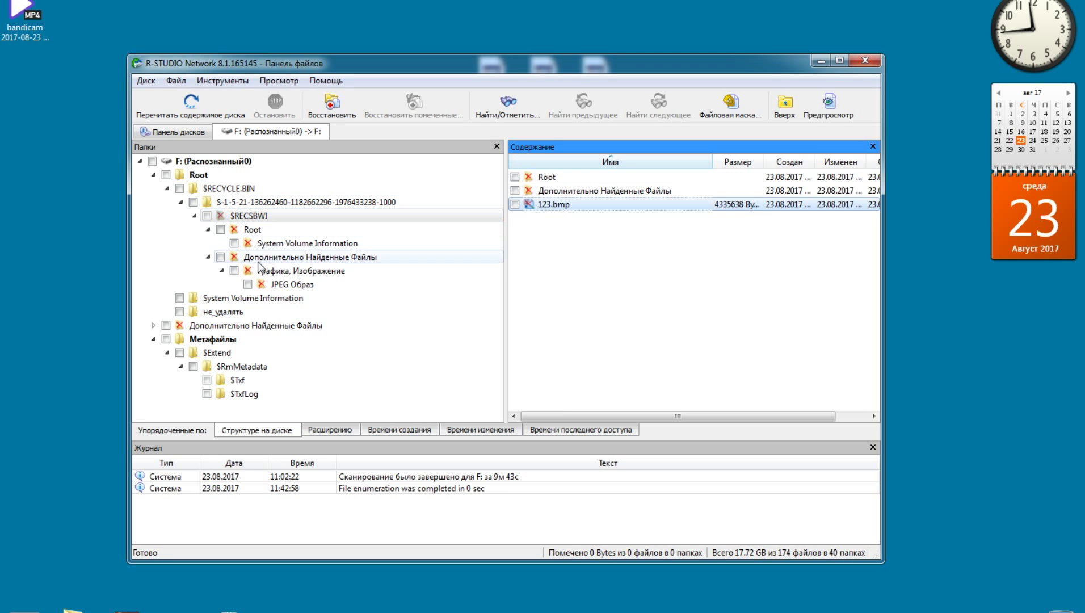
double_click(532, 204)
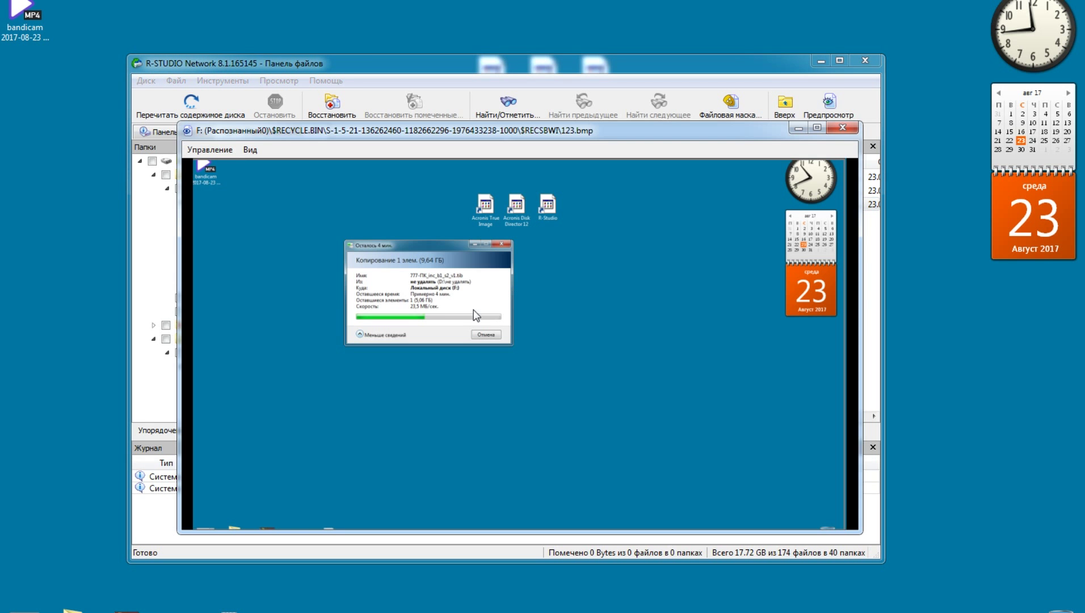
left_click_drag(524, 139, 507, 106)
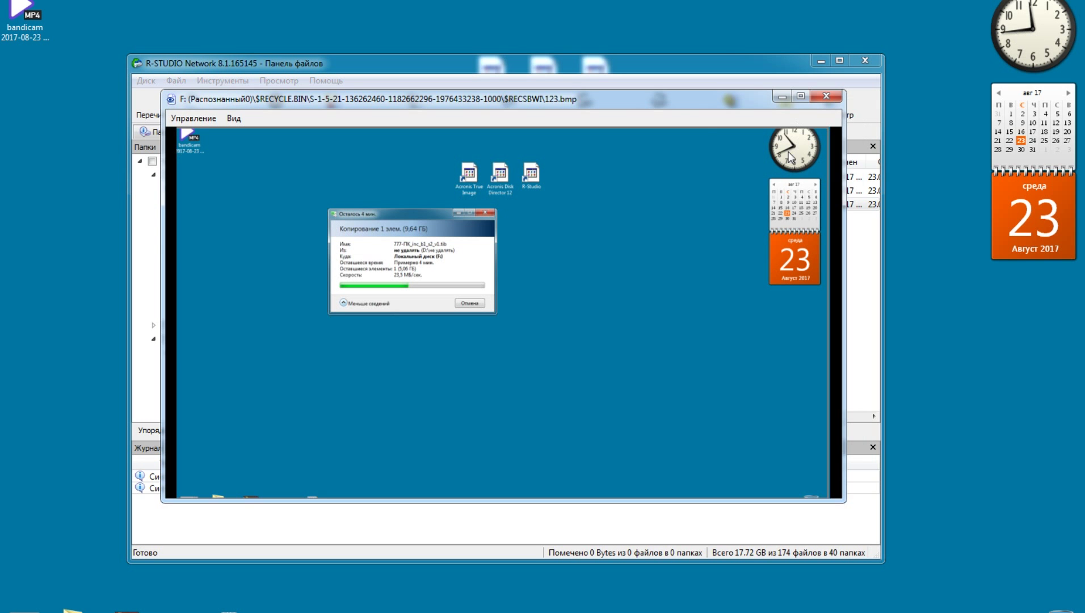
mouse_move(668, 106)
left_mouse_down()
mouse_move(698, 119)
mouse_move(656, 116)
left_mouse_up()
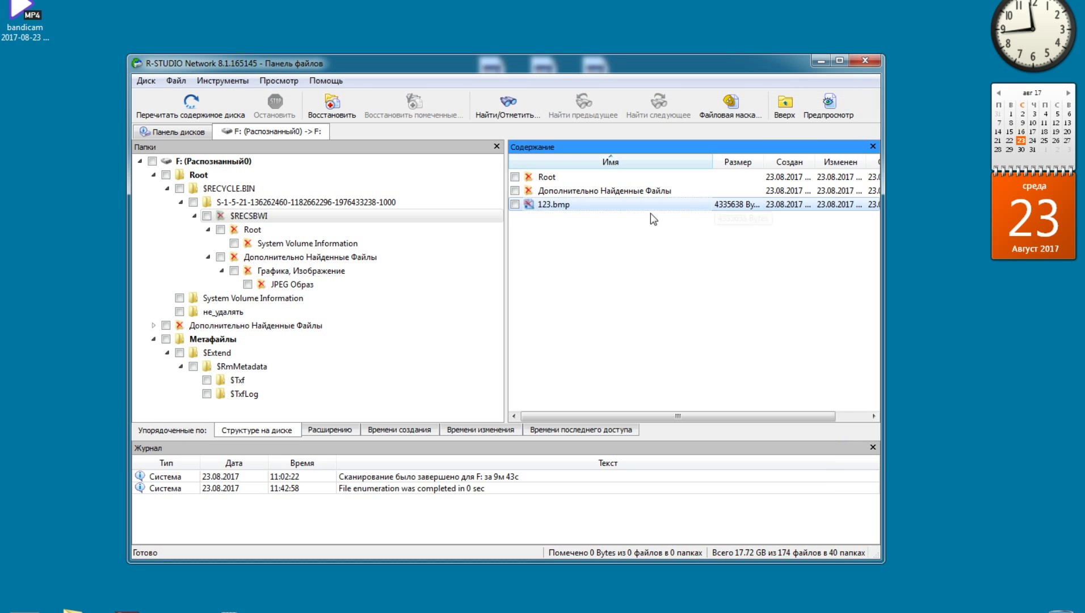
left_click(813, 106)
- Close R-Studio and launch System Clean-up from the additional tools of Acronis True Image, closing the tools folder
left_click(865, 63)
left_click(531, 335)
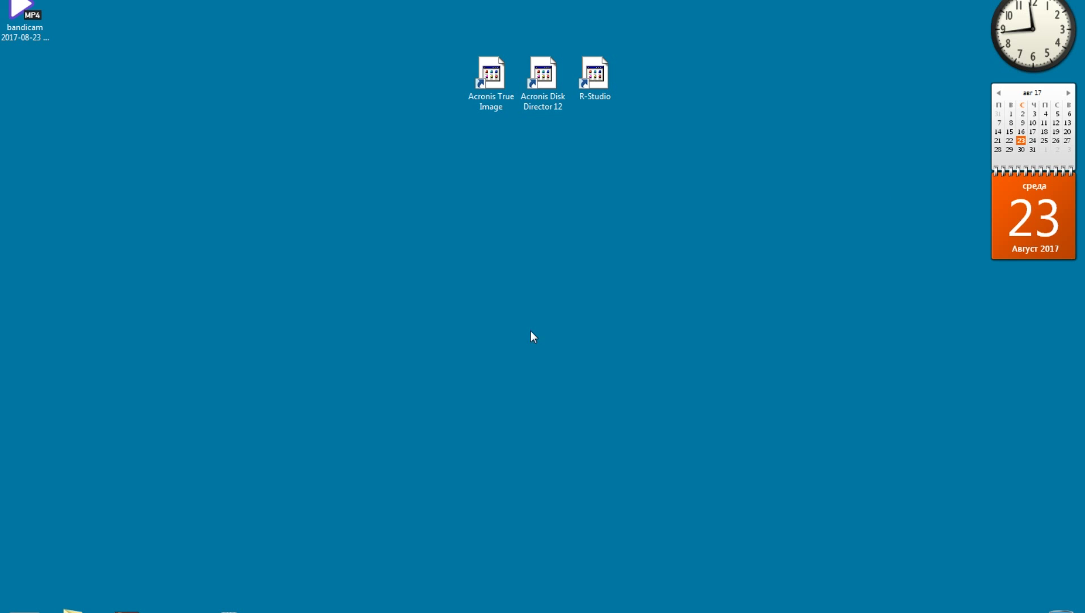
left_click(506, 106)
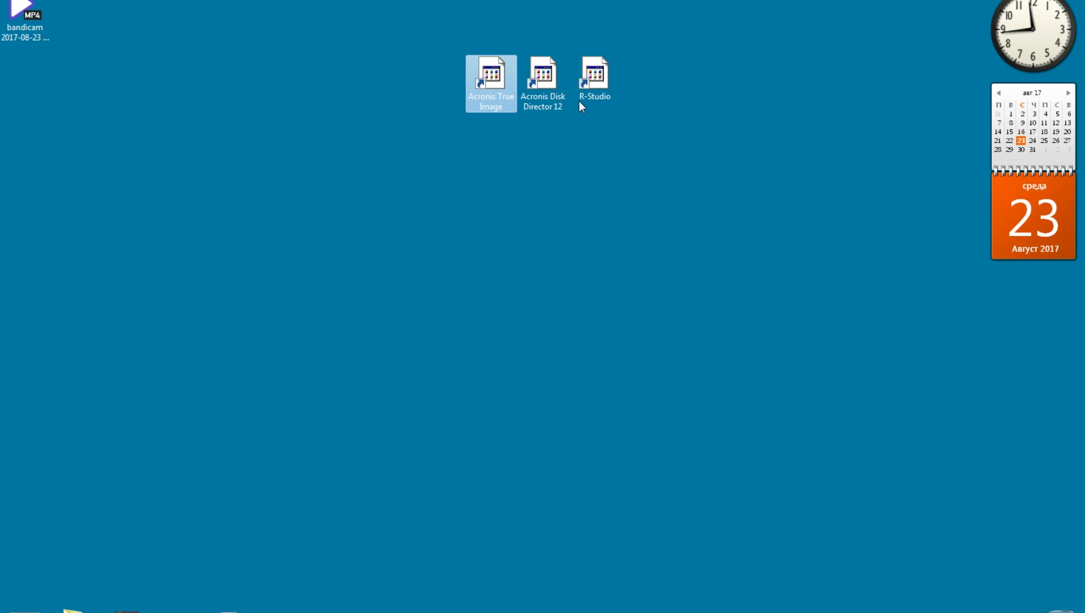
double_click(500, 93)
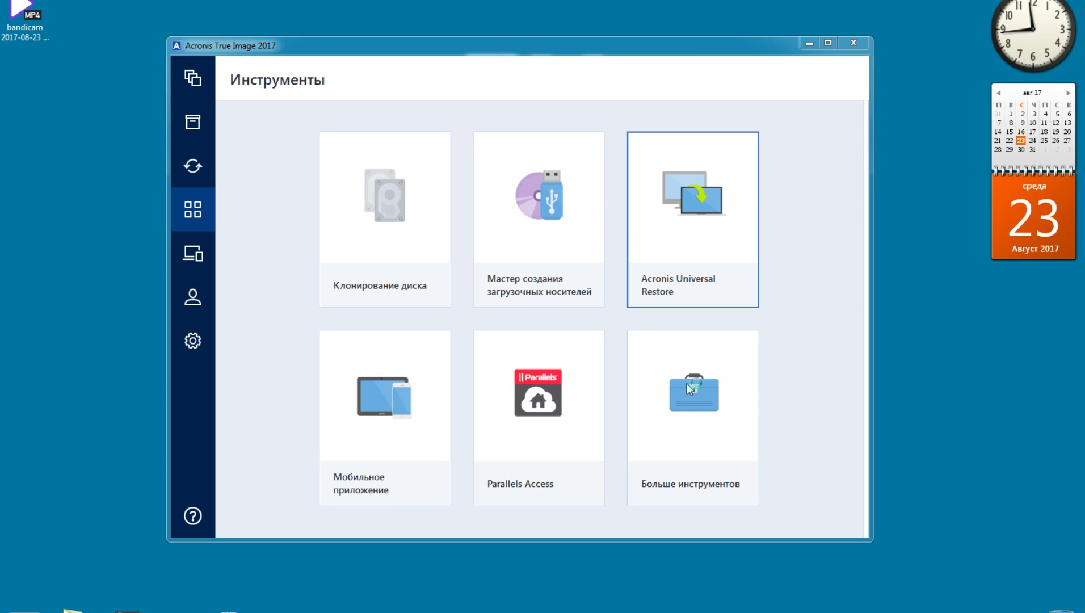
left_click(693, 415)
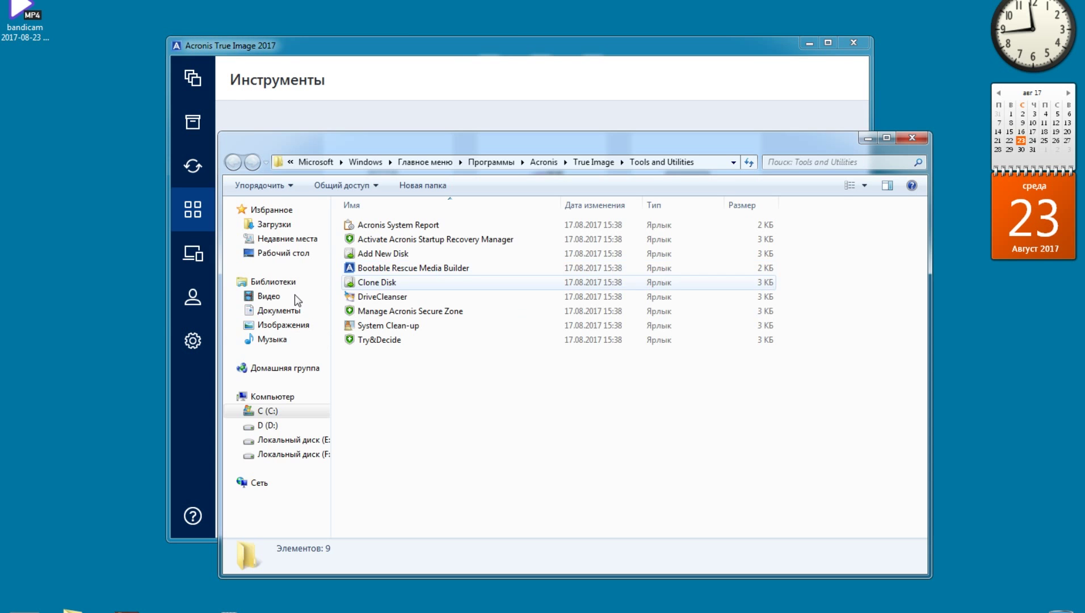
left_click(385, 327)
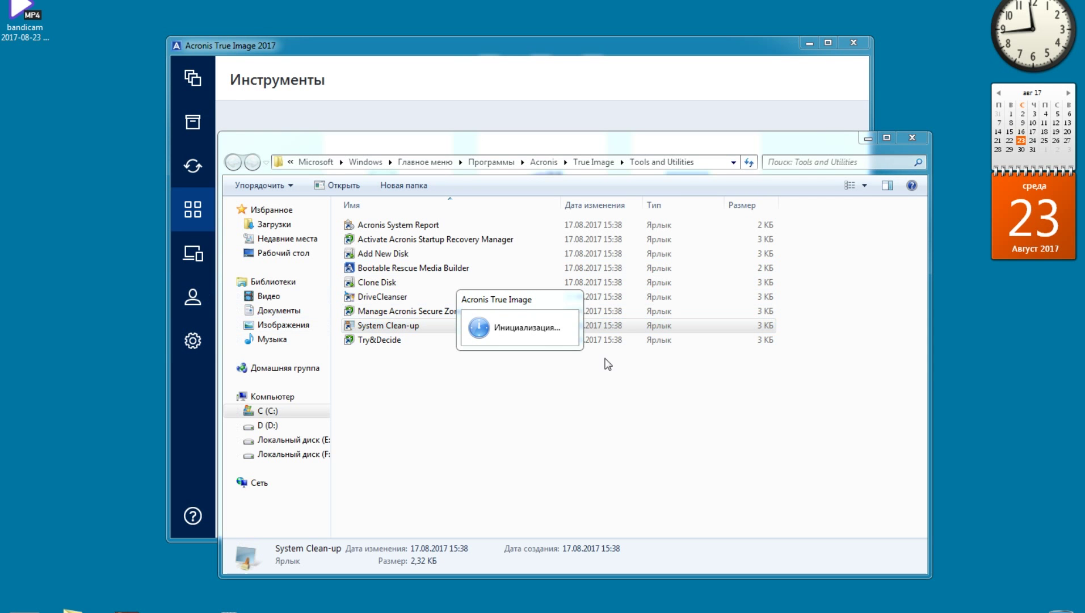
left_click(911, 139)
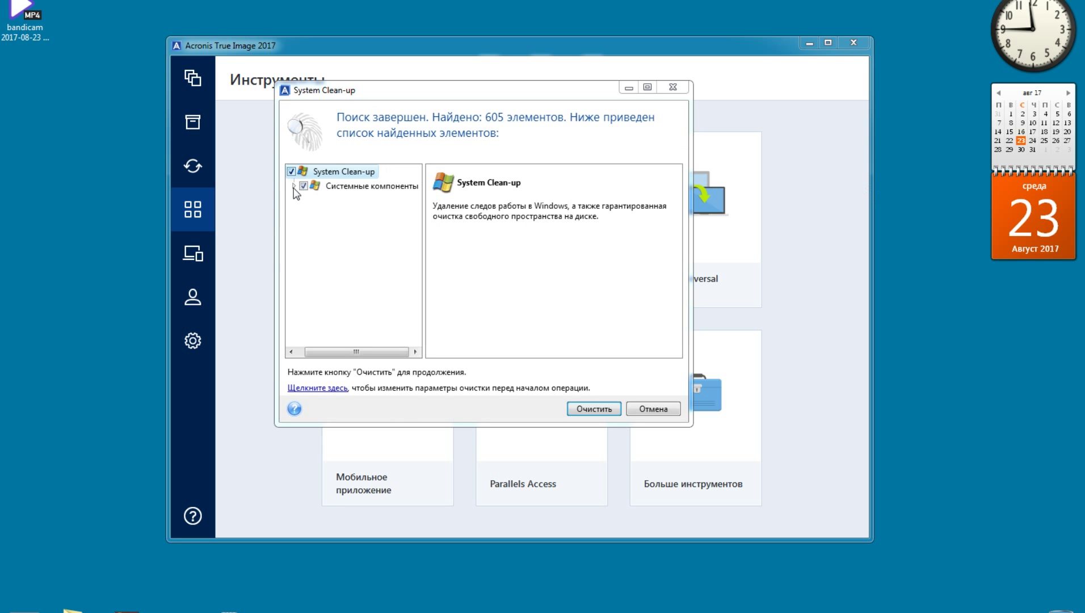
- Limit the system components to clean to the free space on disk F:
left_click(291, 187)
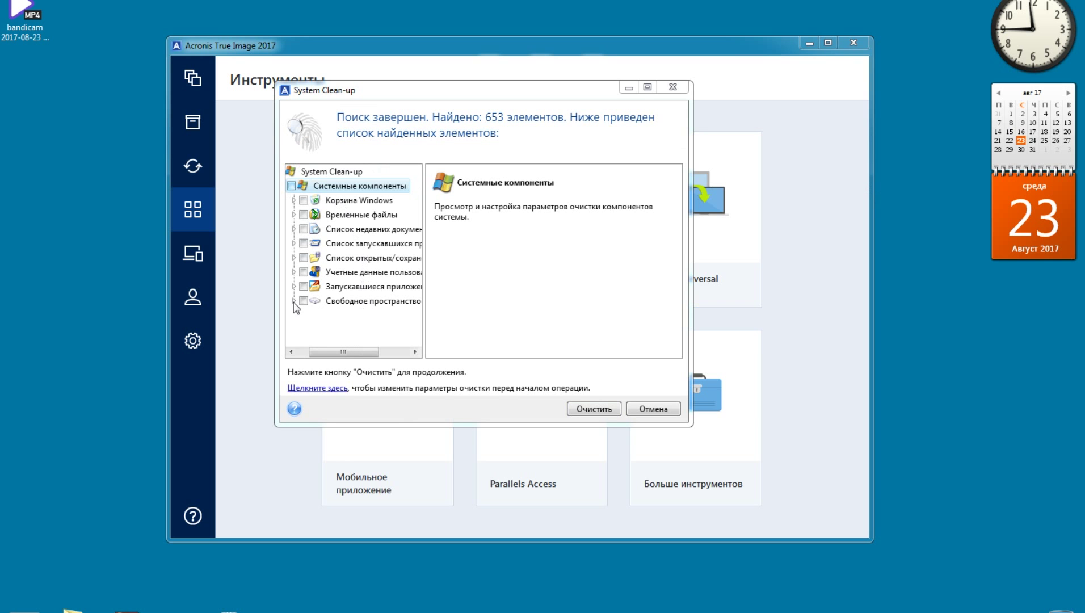
left_click(294, 301)
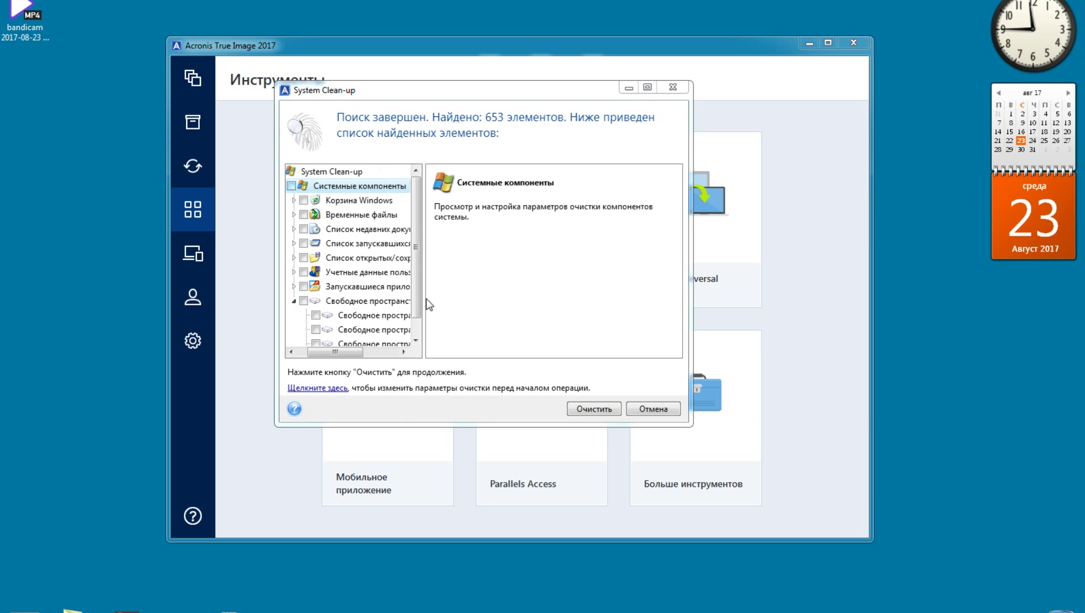
left_click_drag(424, 298, 515, 289)
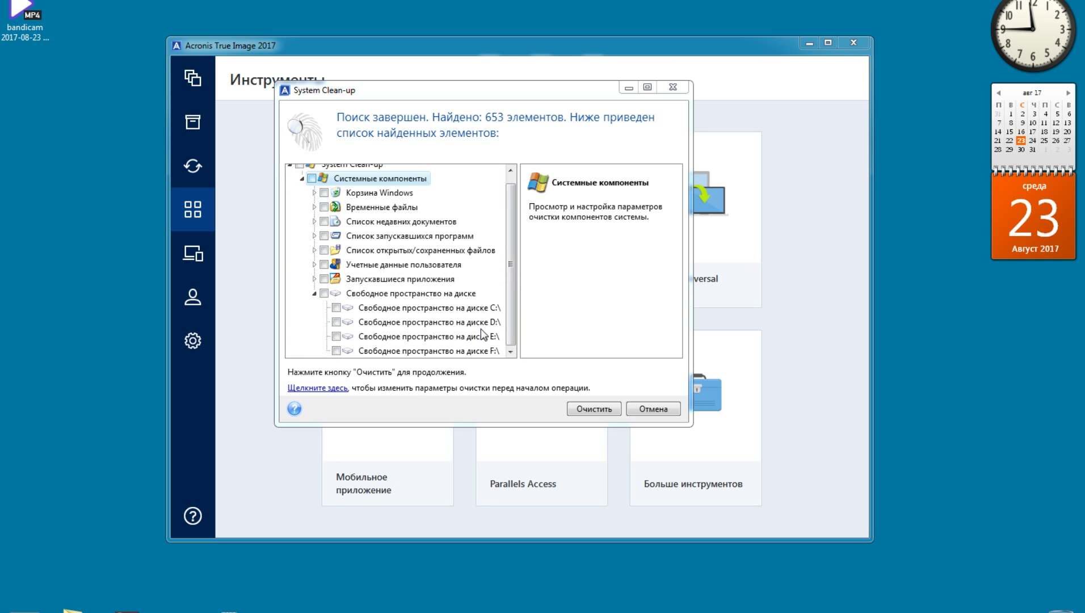
left_click(336, 351)
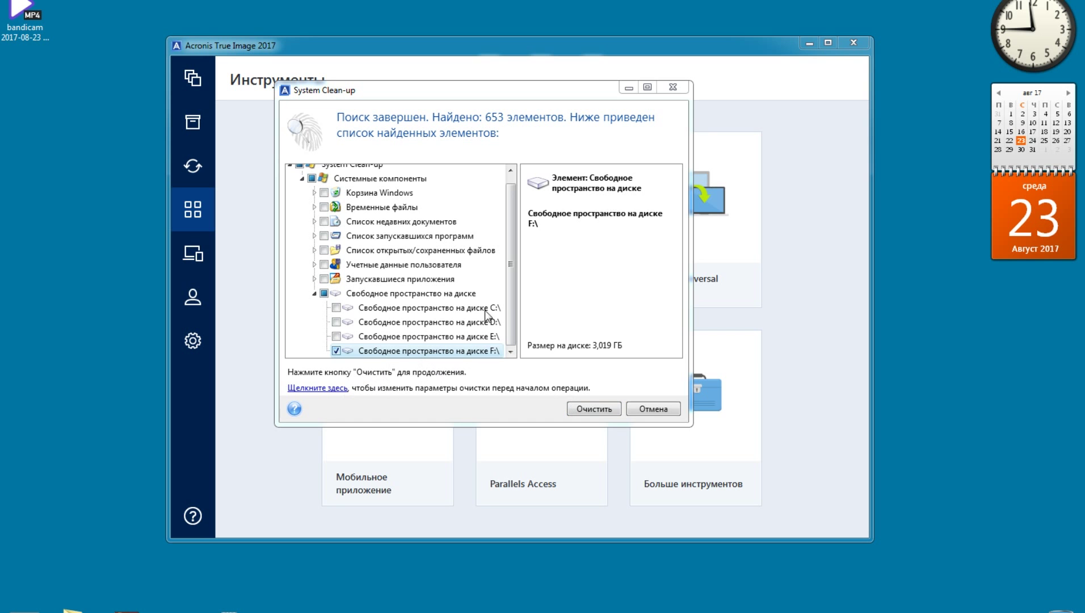
left_click_drag(546, 98, 546, 92)
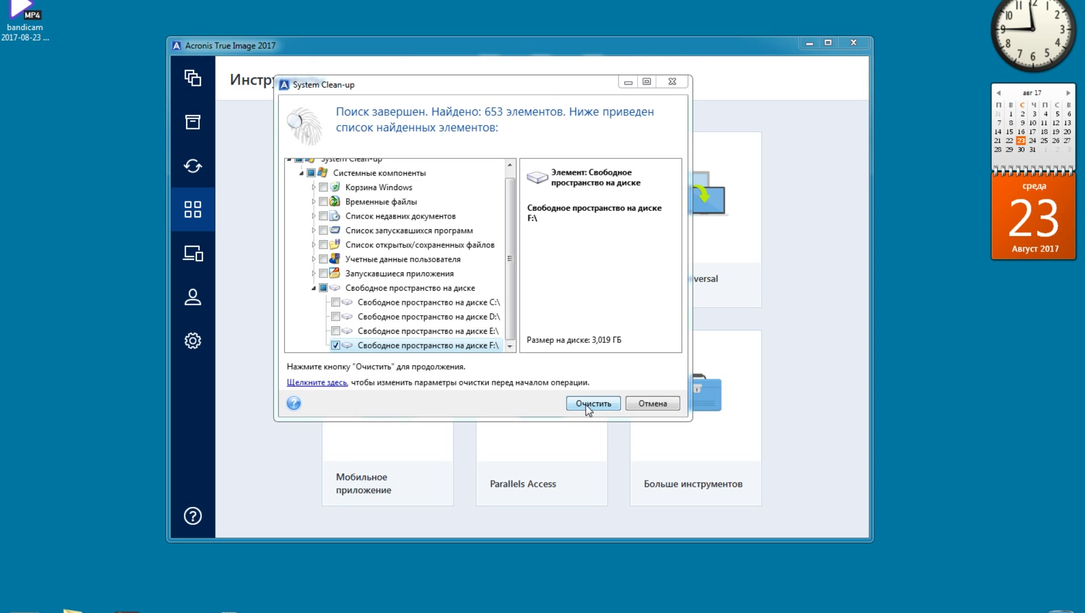
- Open the clean-up settings and show the data destruction method for free disk space
left_click(335, 383)
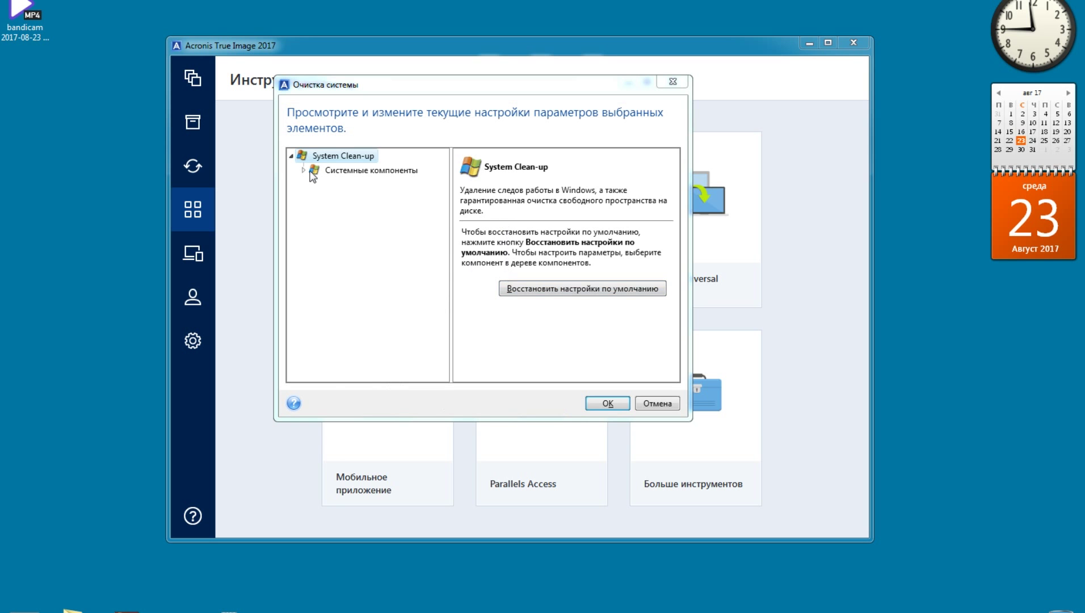
left_click(303, 170)
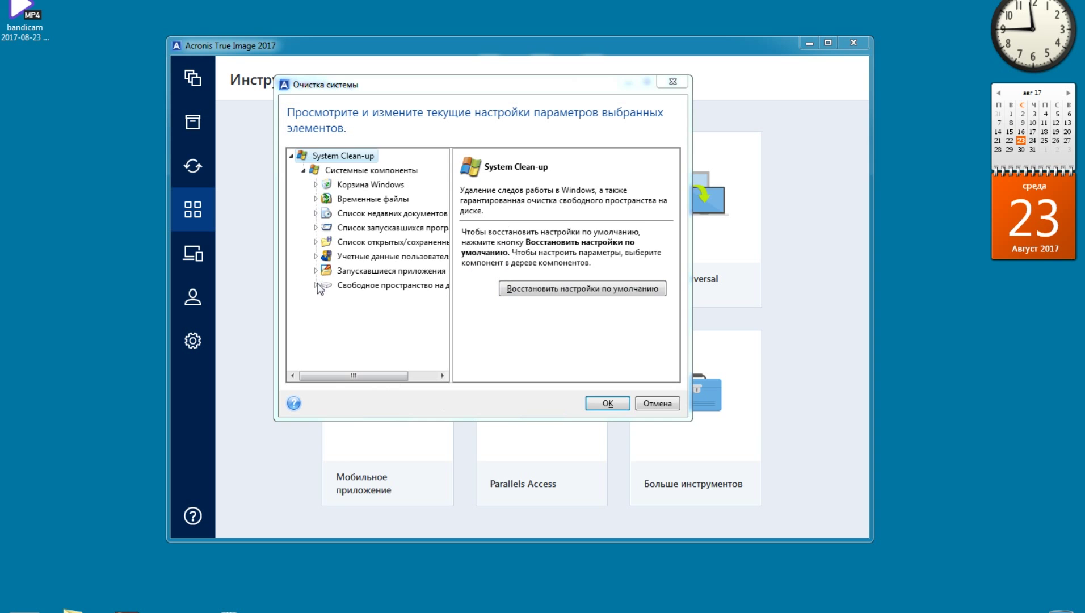
left_click(332, 285)
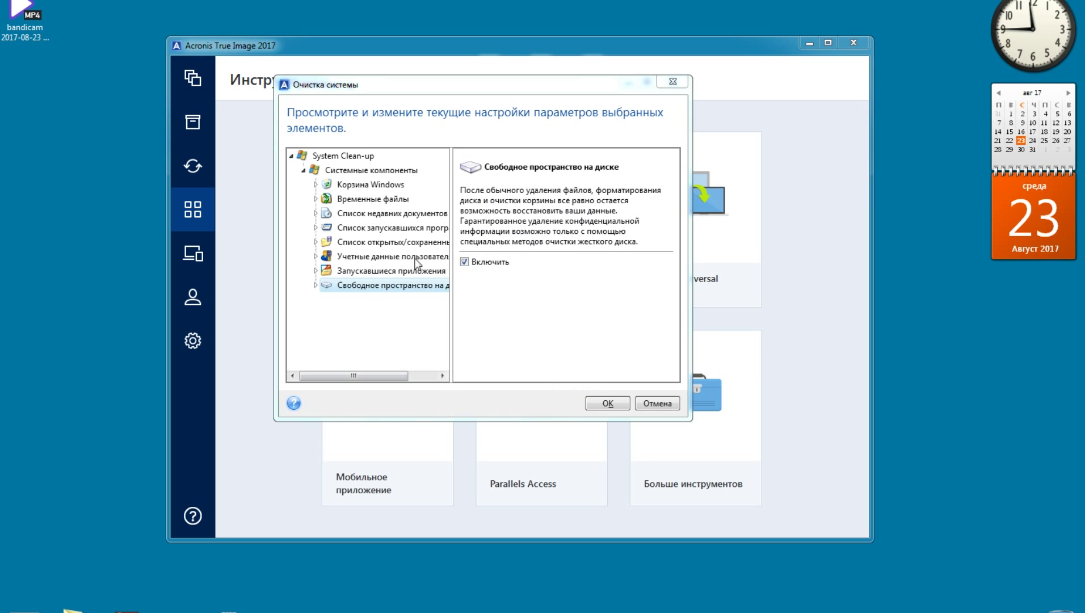
left_click(317, 285)
left_click(341, 302)
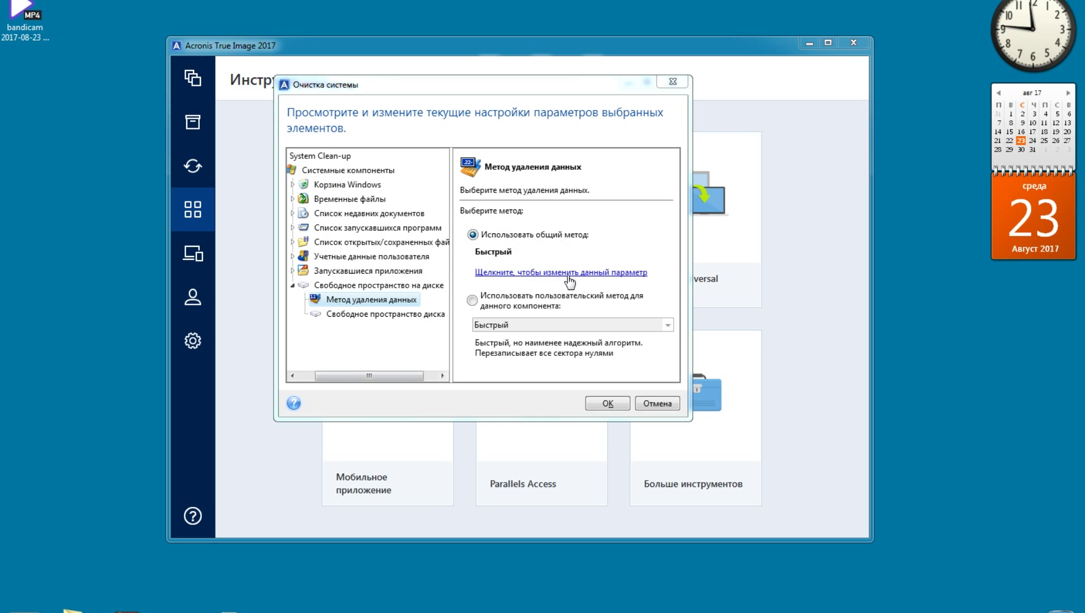
- Switch free disk space to a custom data destruction method and examine the available algorithms
left_click(474, 301)
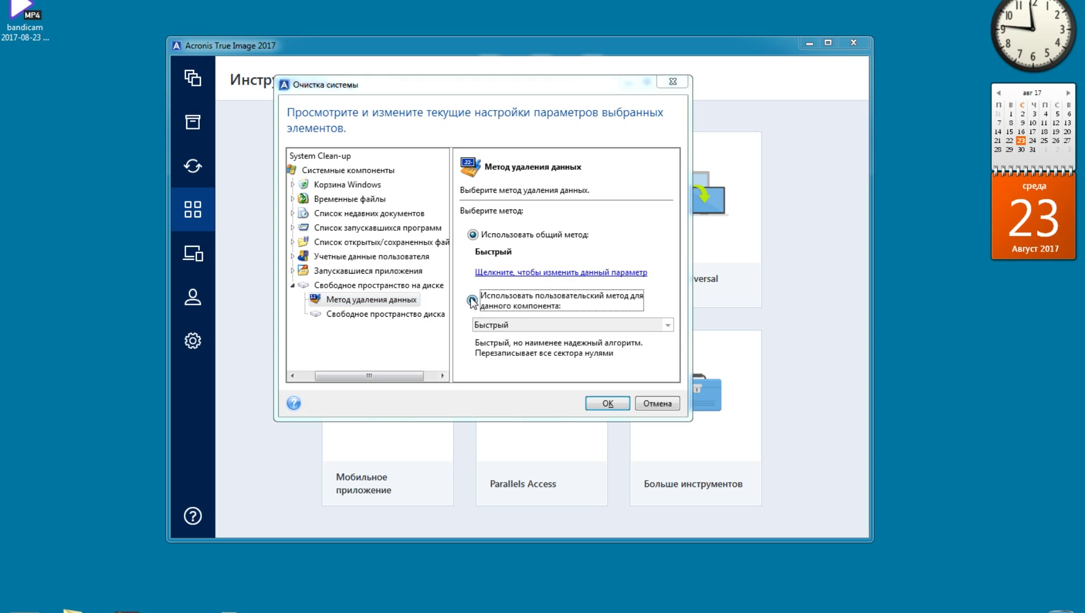
left_click(664, 326)
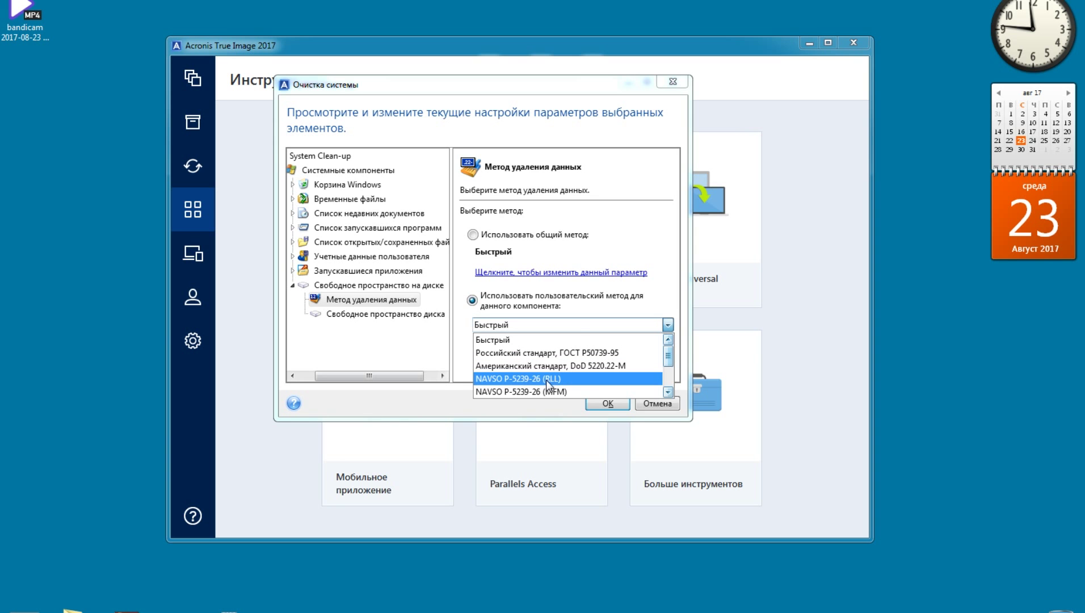
left_click_drag(670, 360, 672, 382)
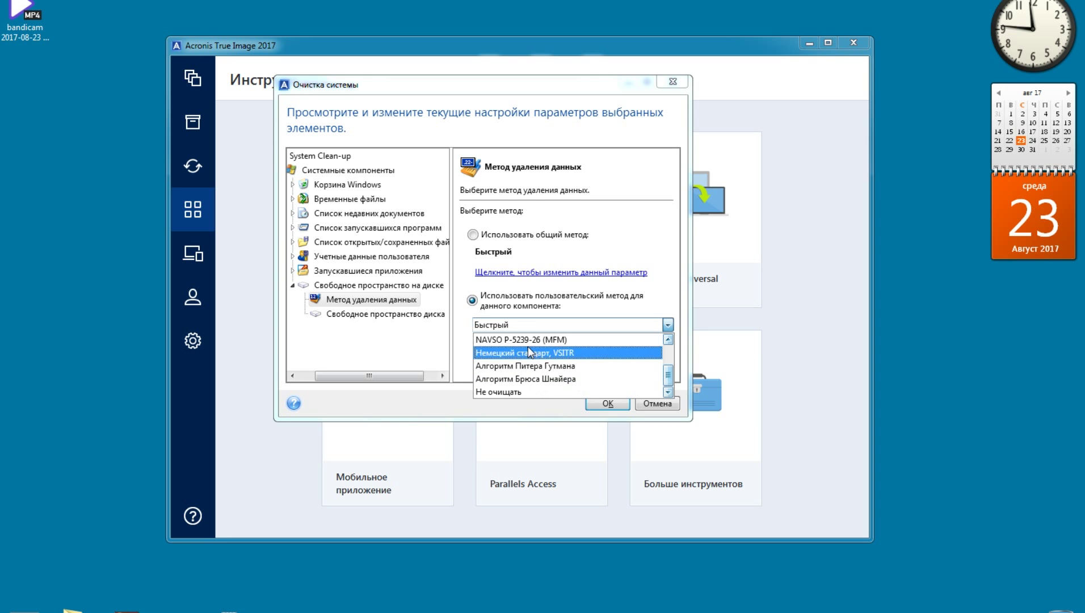
scroll(542, 378, "up", 2)
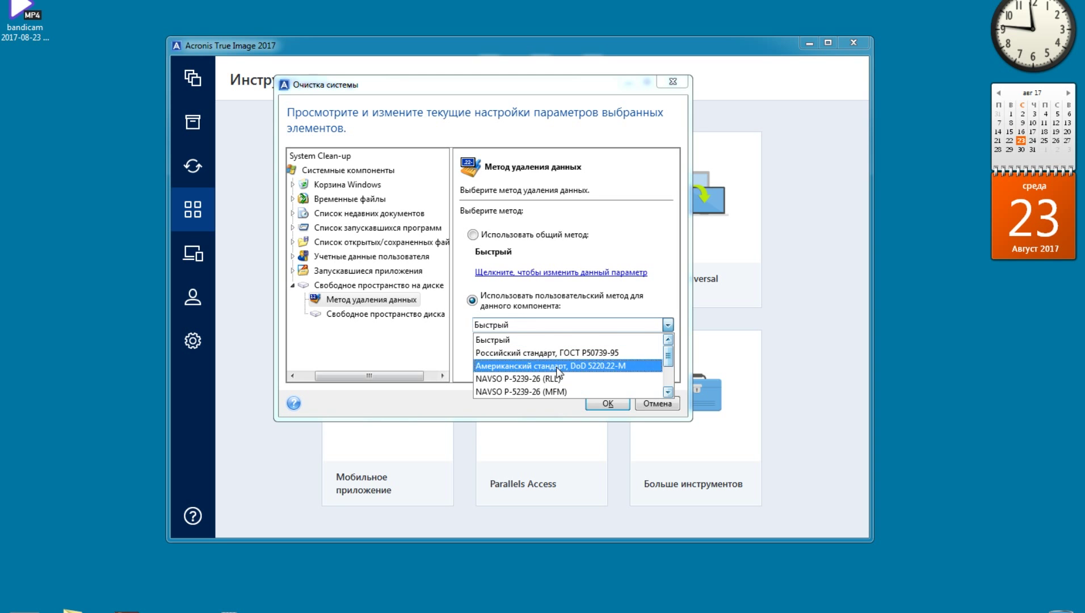
- Return free disk space to the common destruction method "Быстрый" and accept the clean-up settings
left_click(482, 237)
left_click(475, 236)
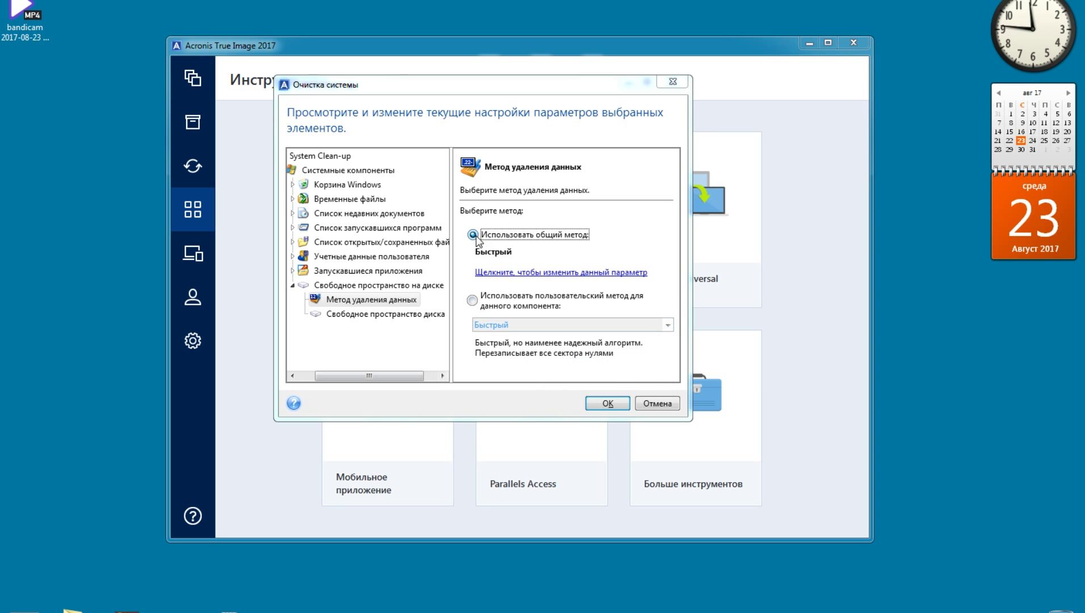
left_click(608, 403)
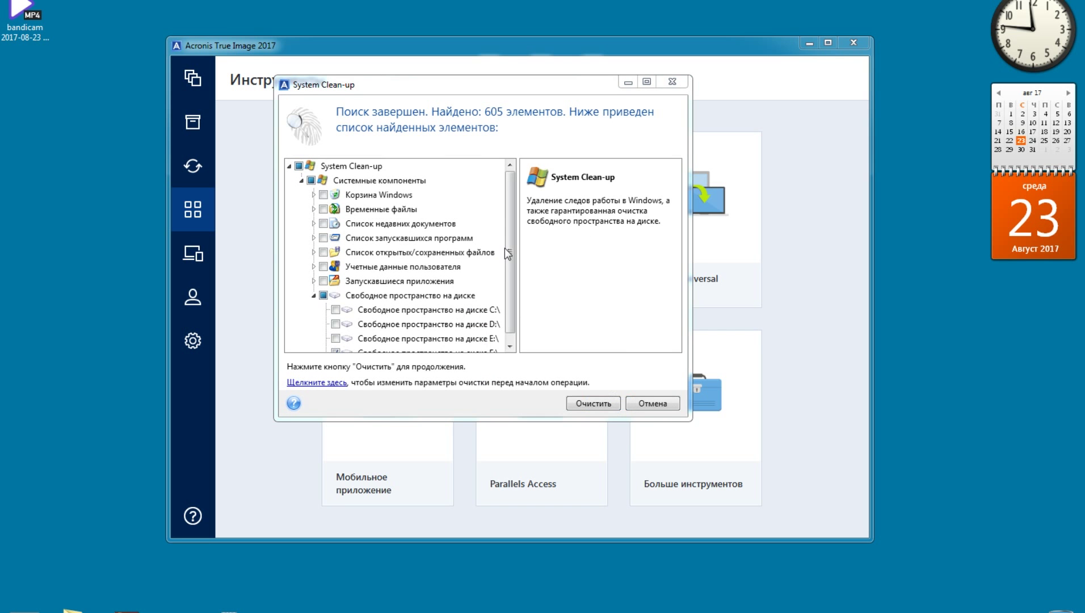
- Run the clean-up of the free space on disk F: and close Acronis True Image when it finishes
scroll(511, 248, "down", 1)
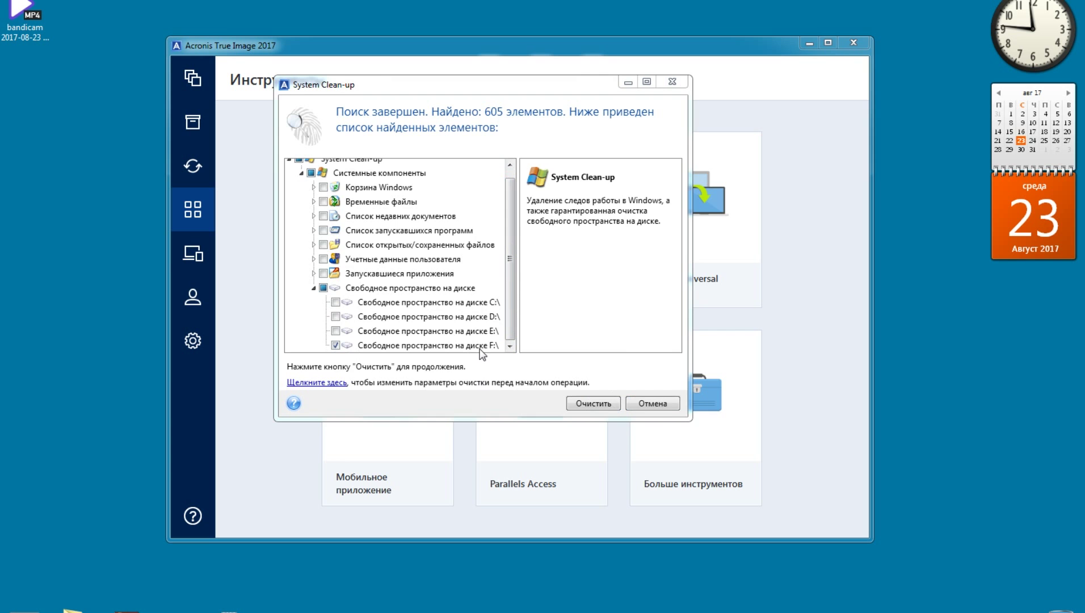
left_click(582, 404)
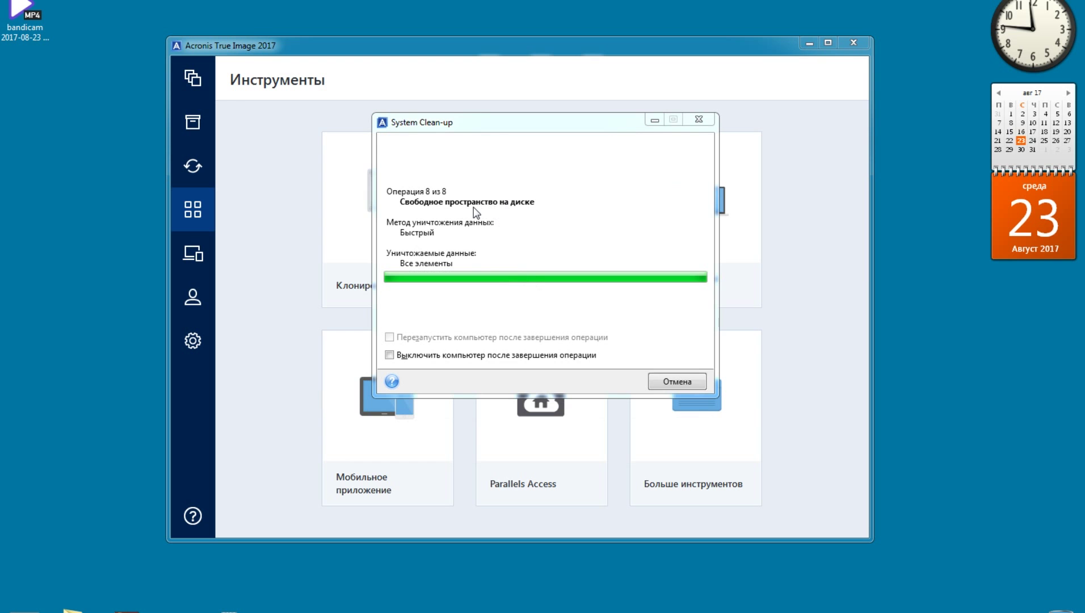
left_click_drag(525, 128, 488, 122)
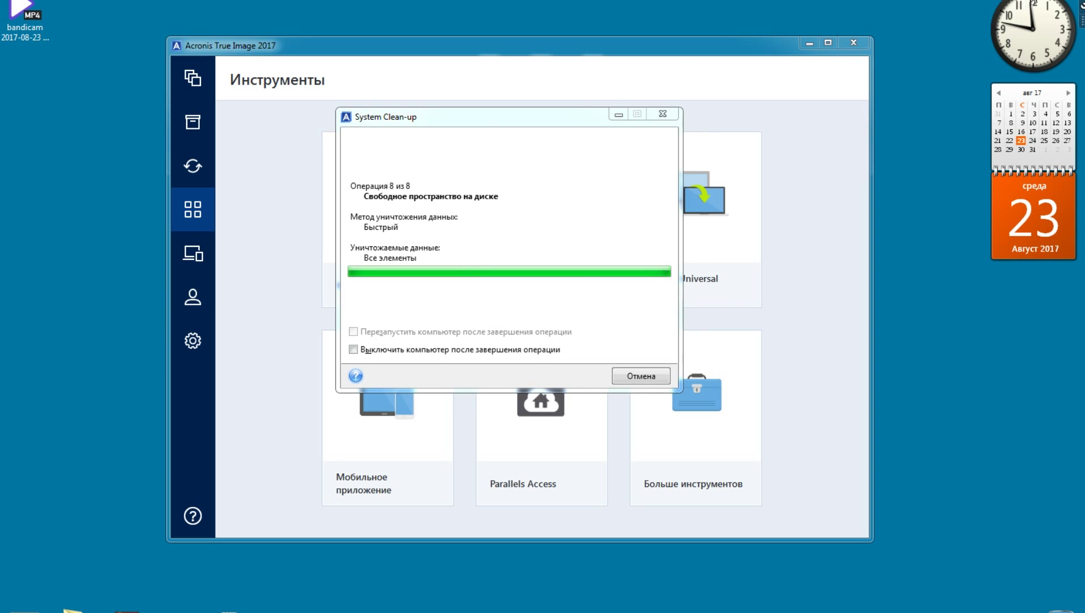
left_click(603, 348)
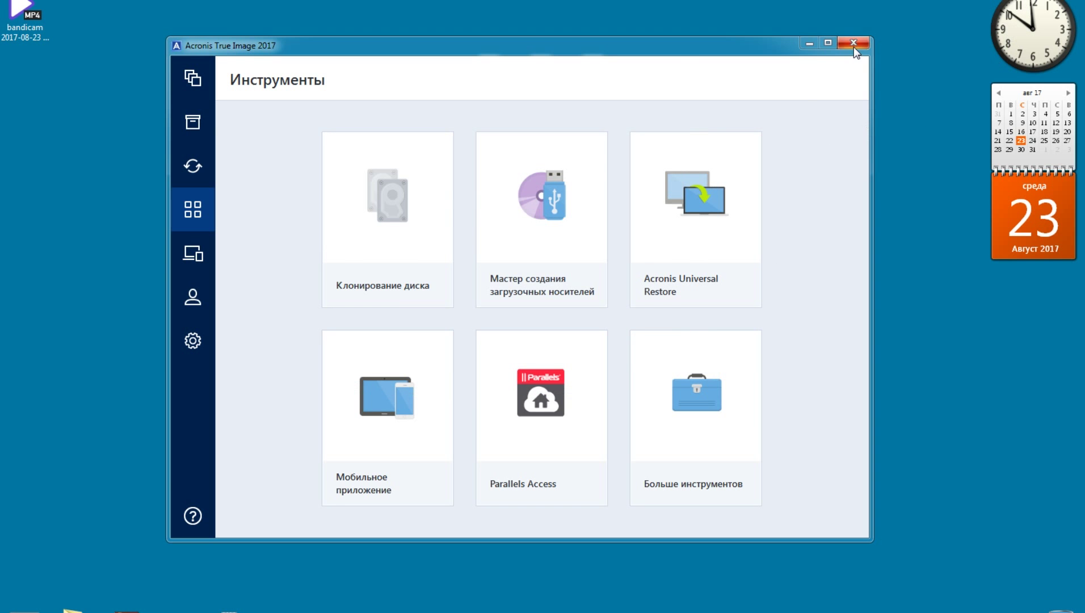
left_click(854, 44)
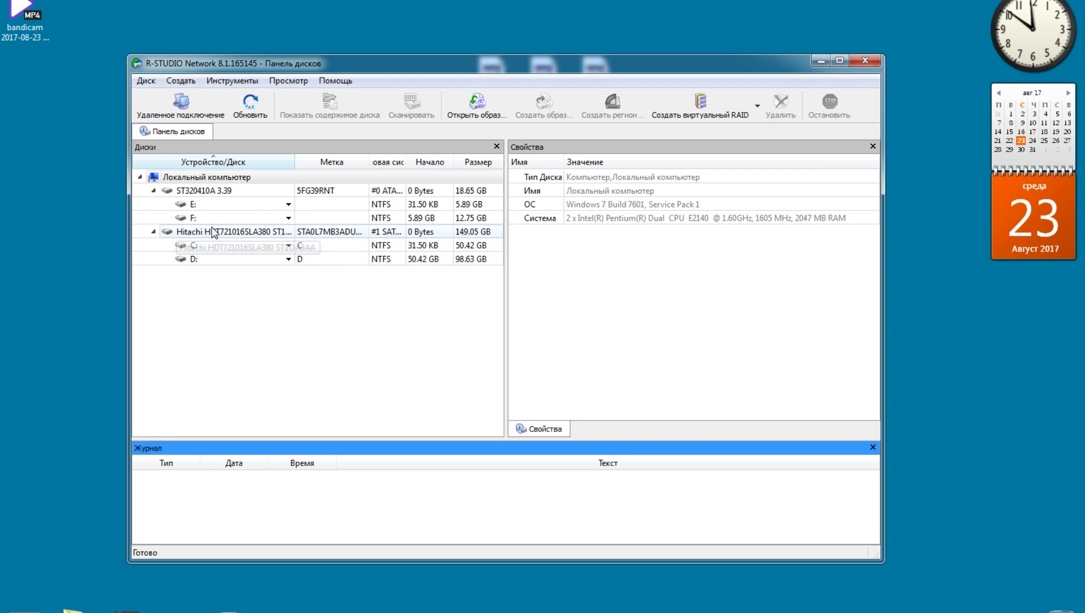
- In R-Studio, prepare a scan of disk F: and limit the file systems searched to NTFS only
left_click(211, 223)
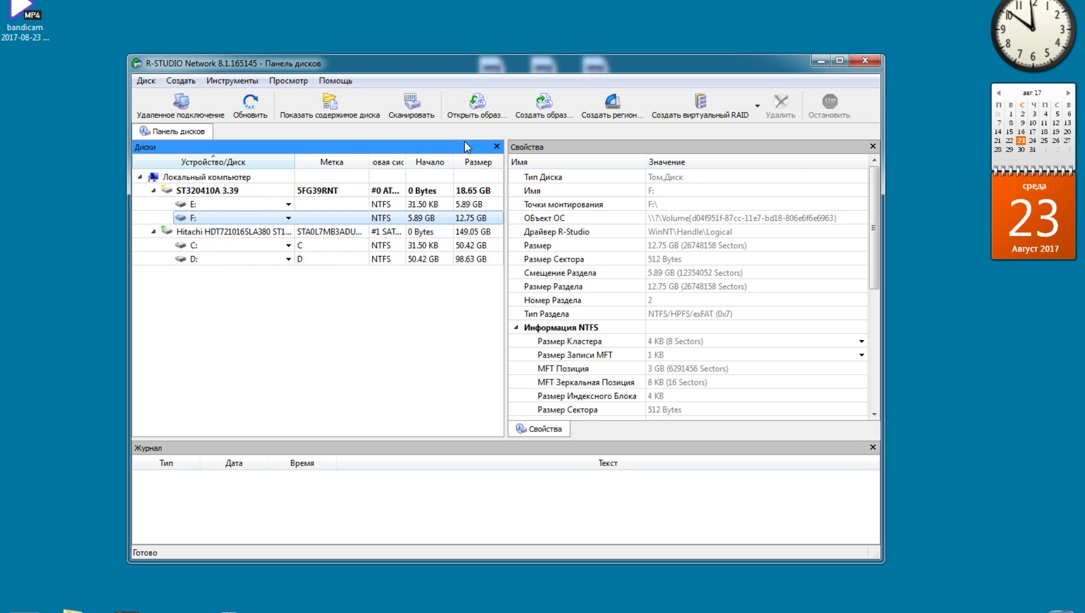
left_click(410, 106)
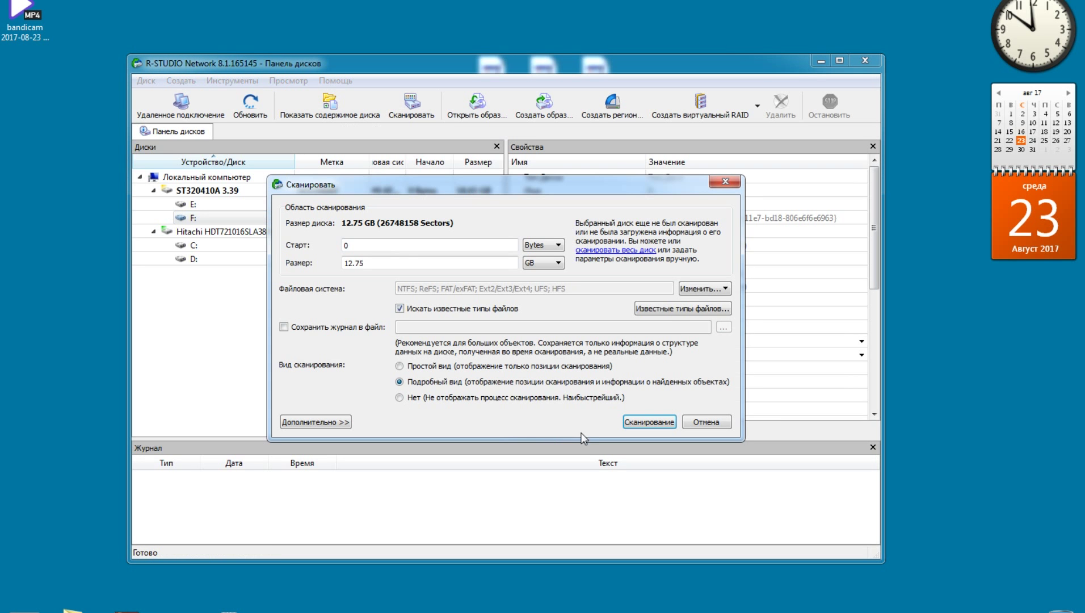
left_click(721, 290)
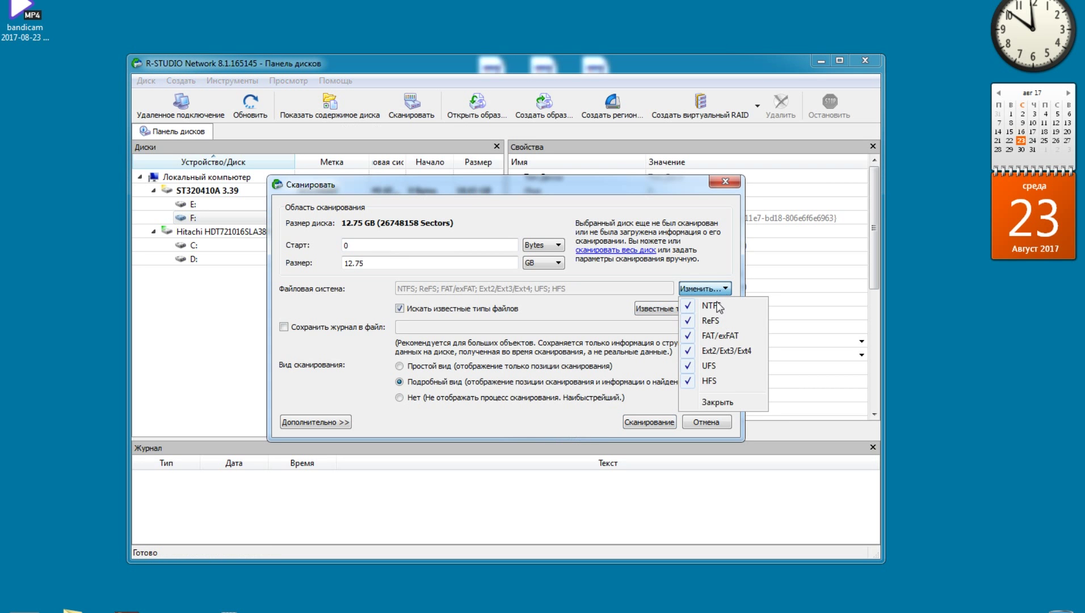
left_click(695, 321)
left_click(694, 336)
left_click(693, 351)
left_click(693, 365)
left_click(694, 381)
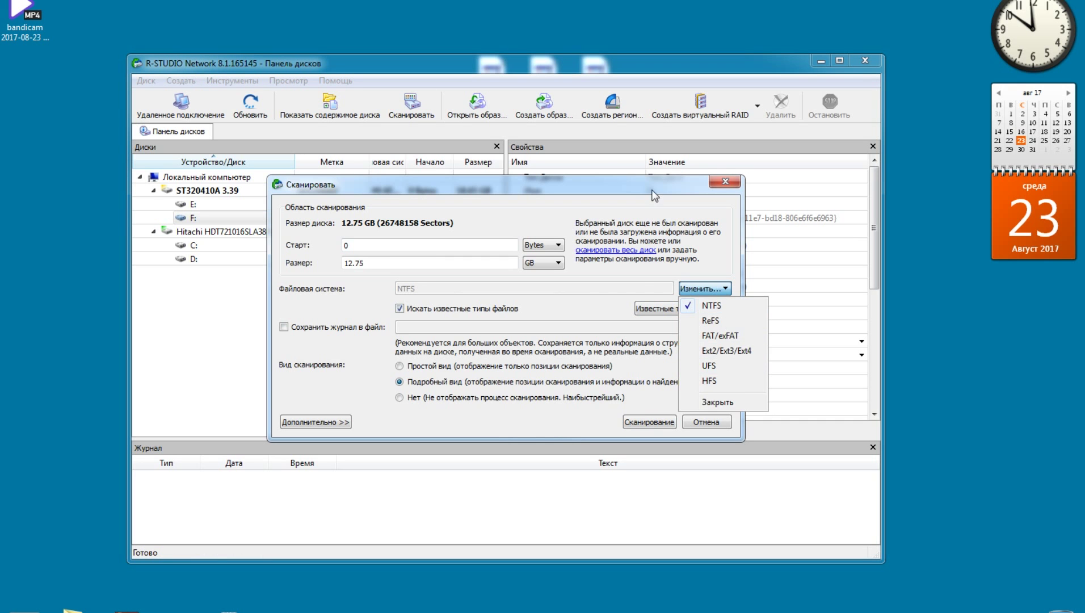
left_click(643, 242)
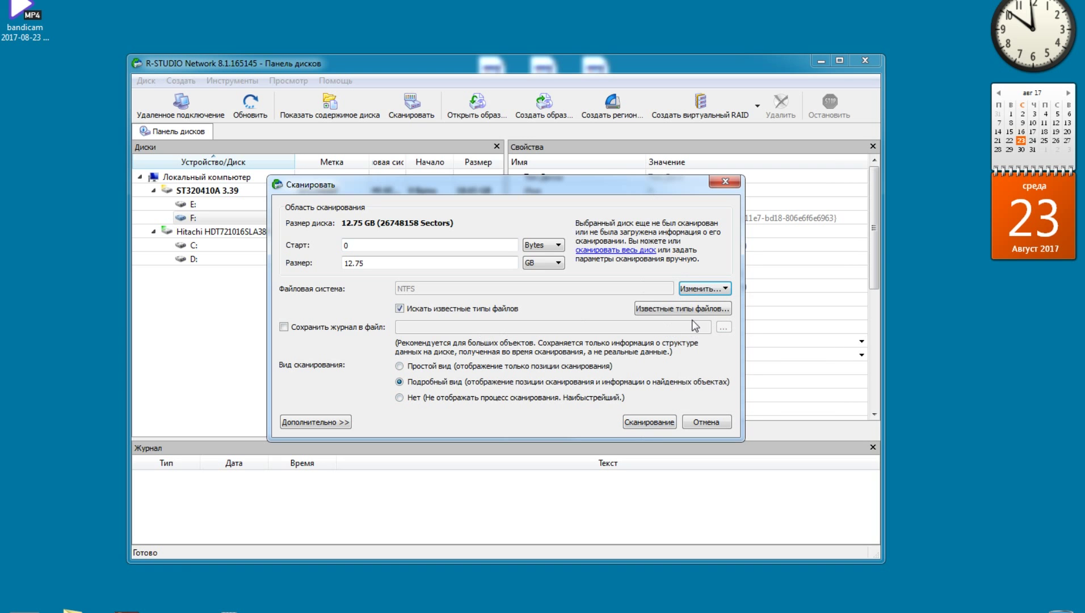
- Select all known file types for the search and start scanning disk F:
left_click(691, 312)
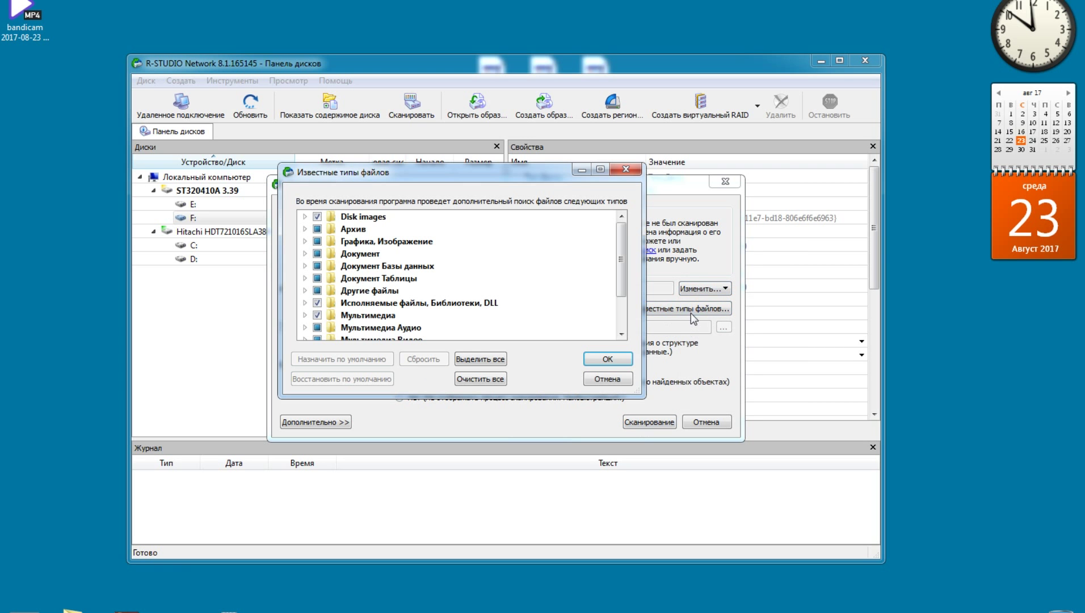
left_click(501, 364)
left_click(605, 359)
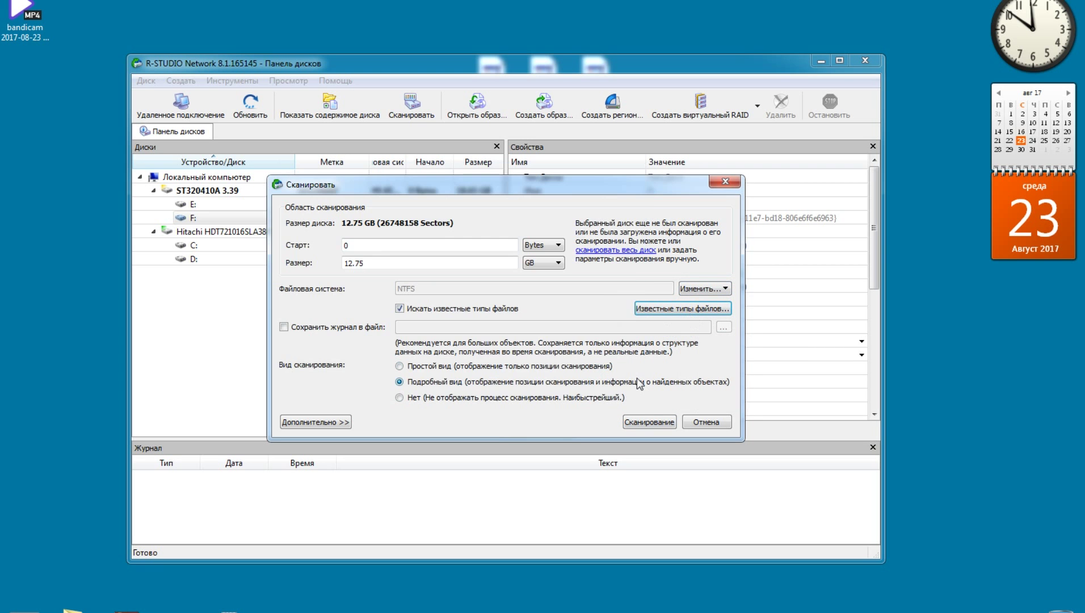
left_click(651, 421)
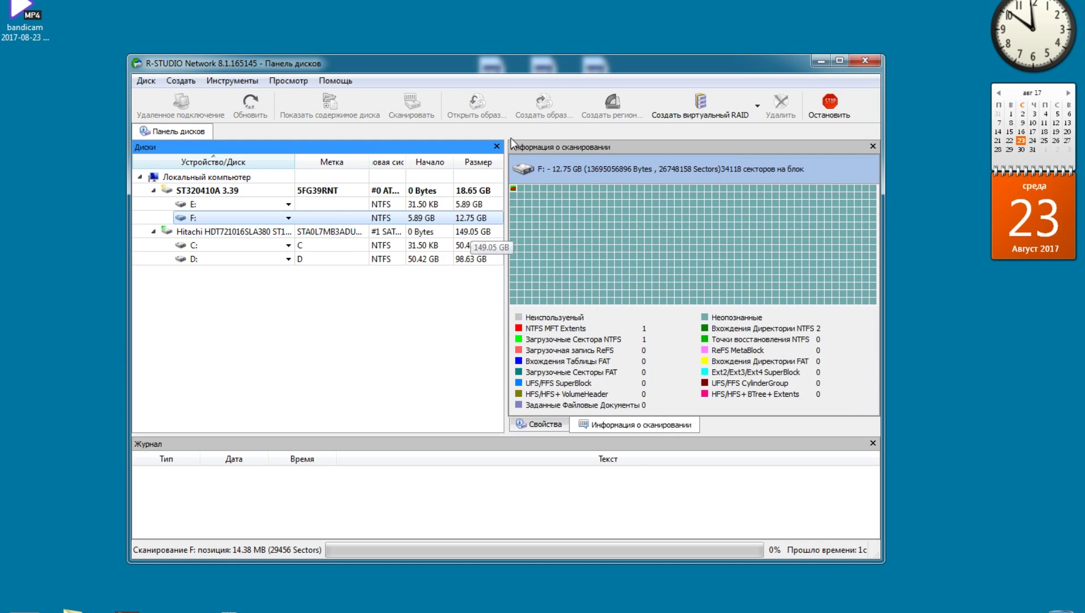
mouse_move(538, 67)
left_mouse_down()
mouse_move(566, 63)
mouse_move(545, 53)
left_mouse_up()
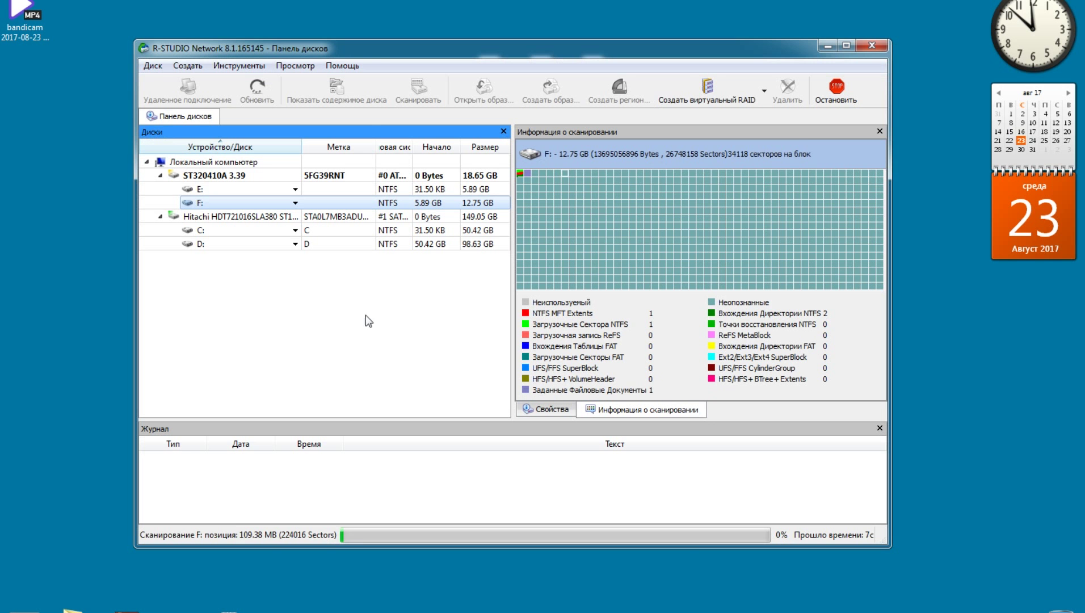
left_click_drag(408, 48, 422, 54)
left_click_drag(420, 96, 430, 36)
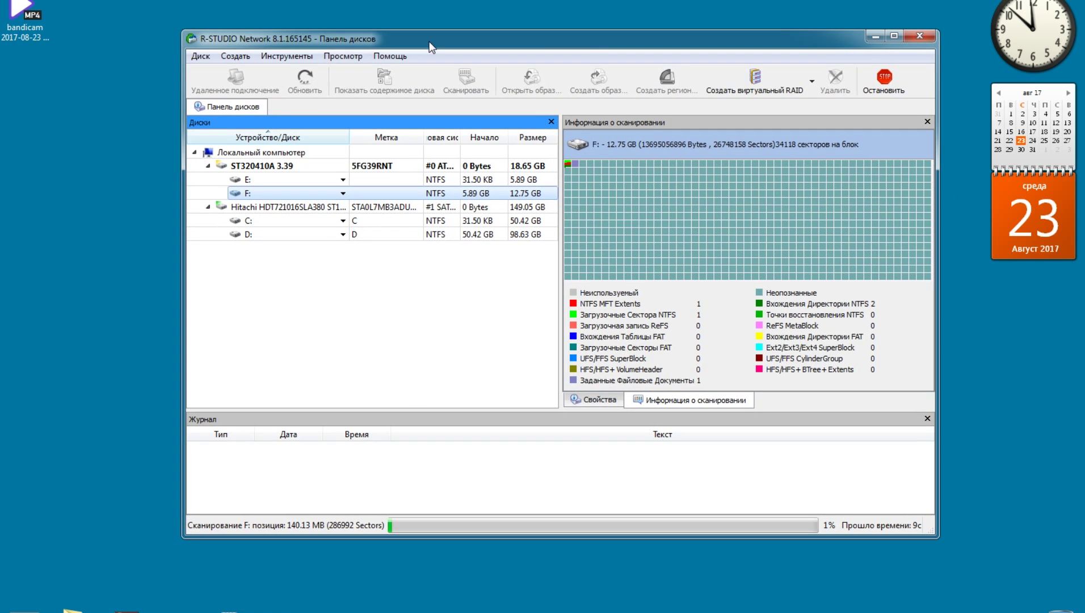
left_click(30, 28)
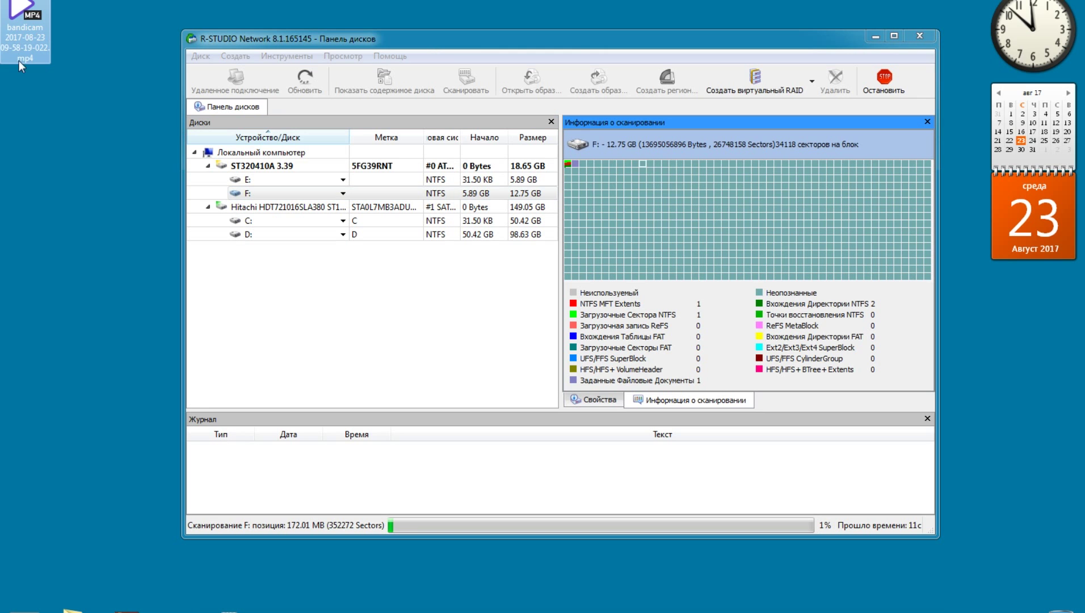
double_click(29, 58)
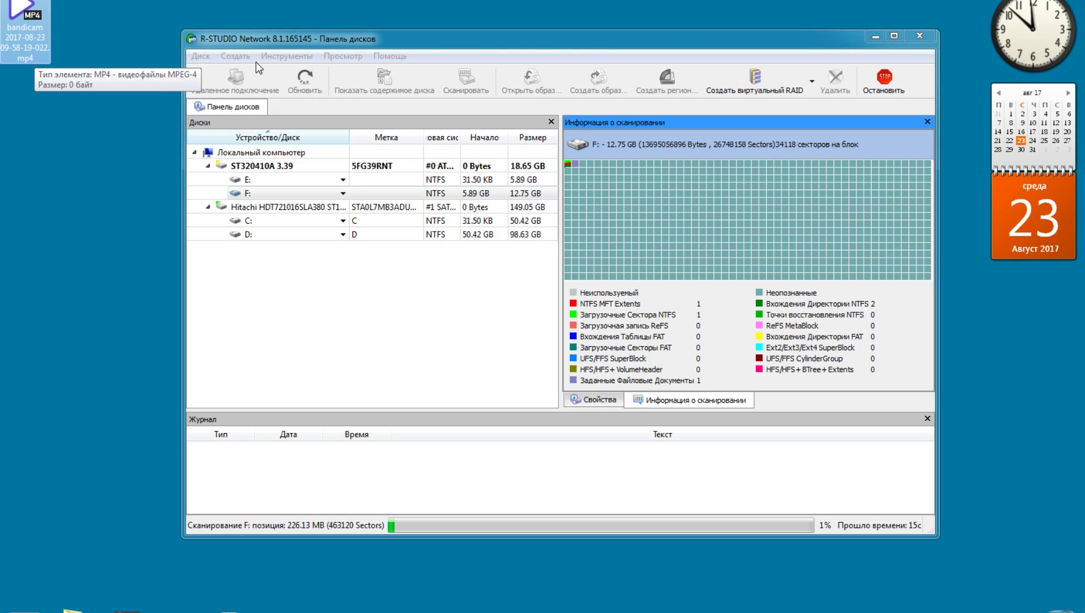
left_click_drag(813, 42, 769, 50)
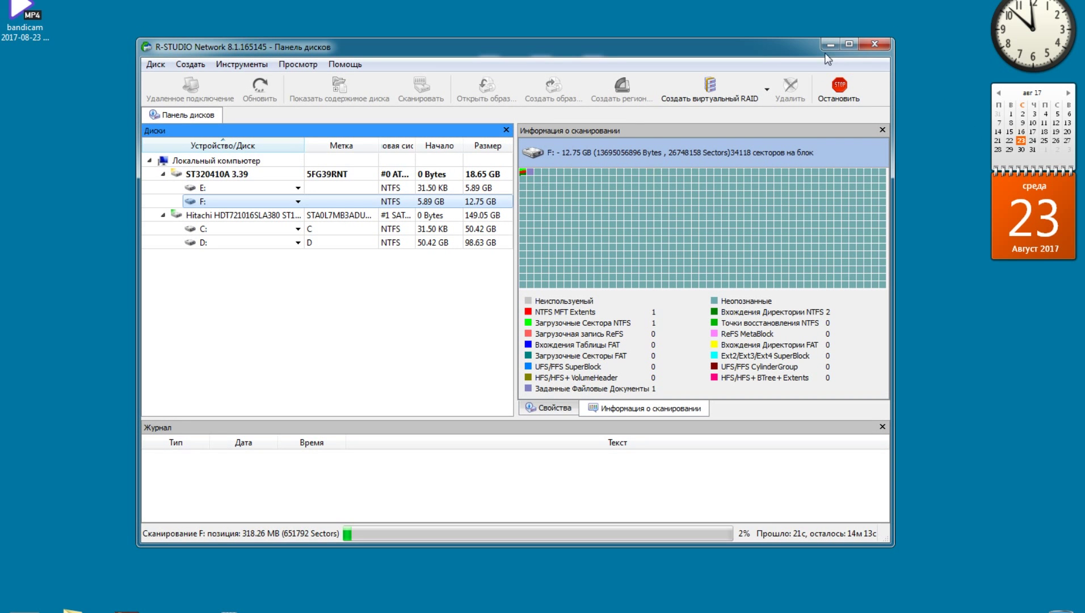
left_click_drag(834, 52, 864, 52)
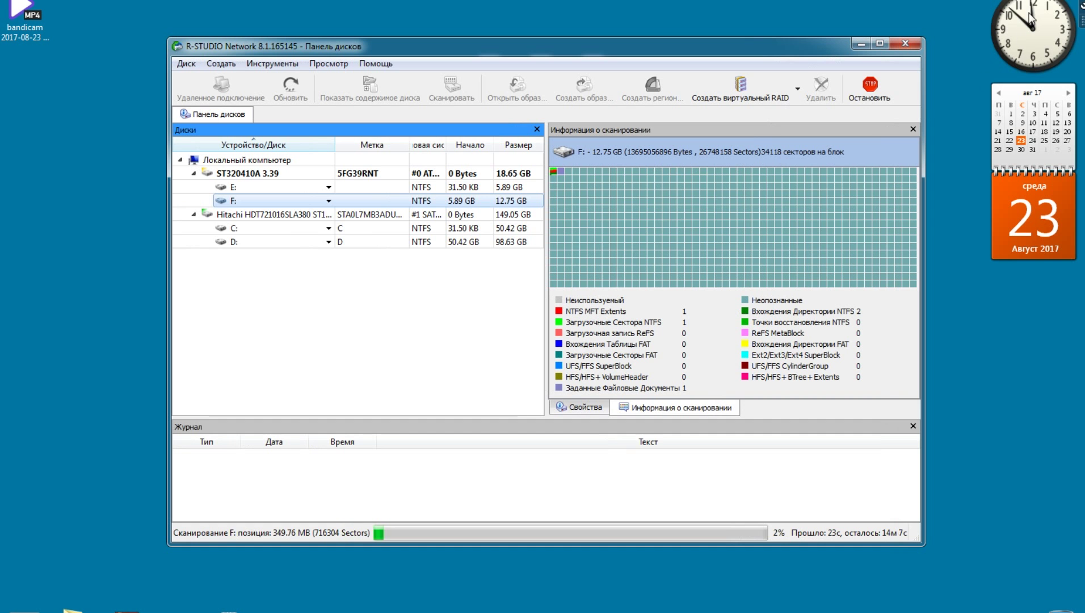
left_click_drag(865, 44, 763, 49)
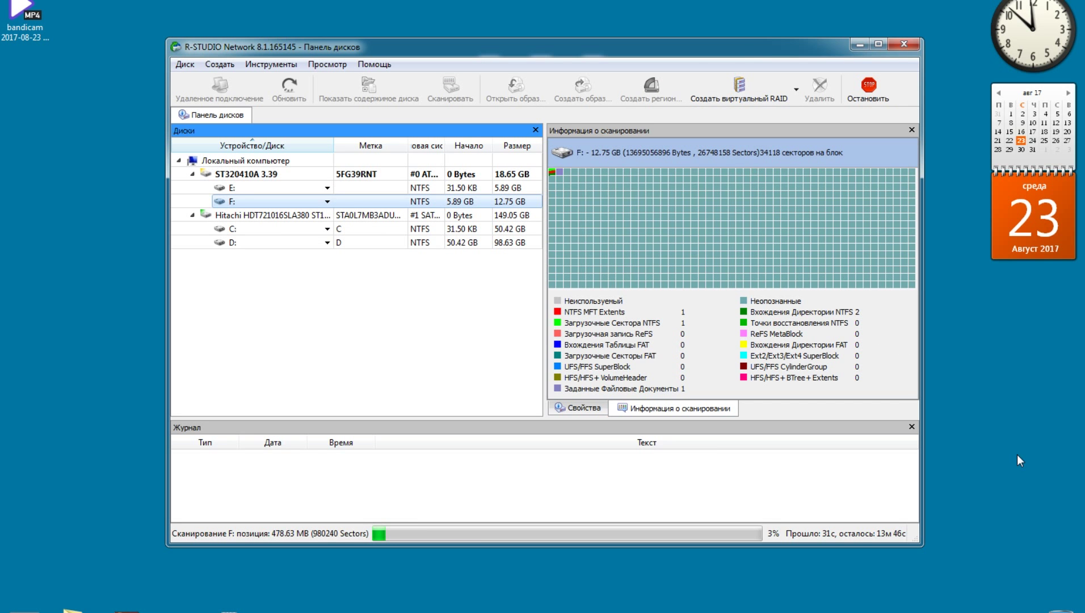
mouse_move(684, 51)
left_mouse_down()
mouse_move(659, 42)
mouse_move(666, 52)
left_mouse_up()
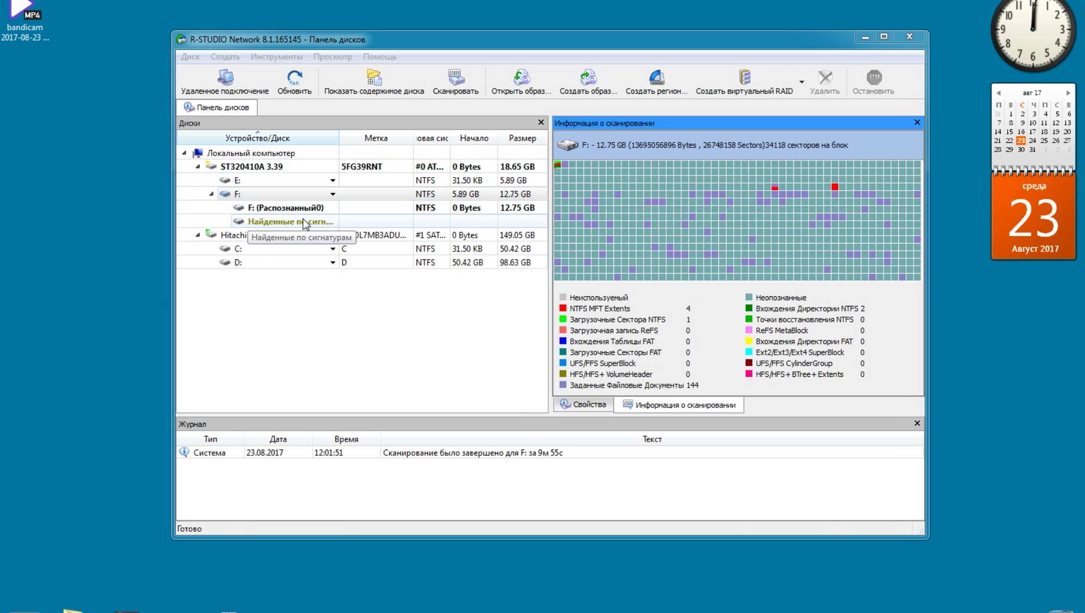
- Open the contents of the recognized partition F: (Распознанный0) found by the scan
left_click(305, 222)
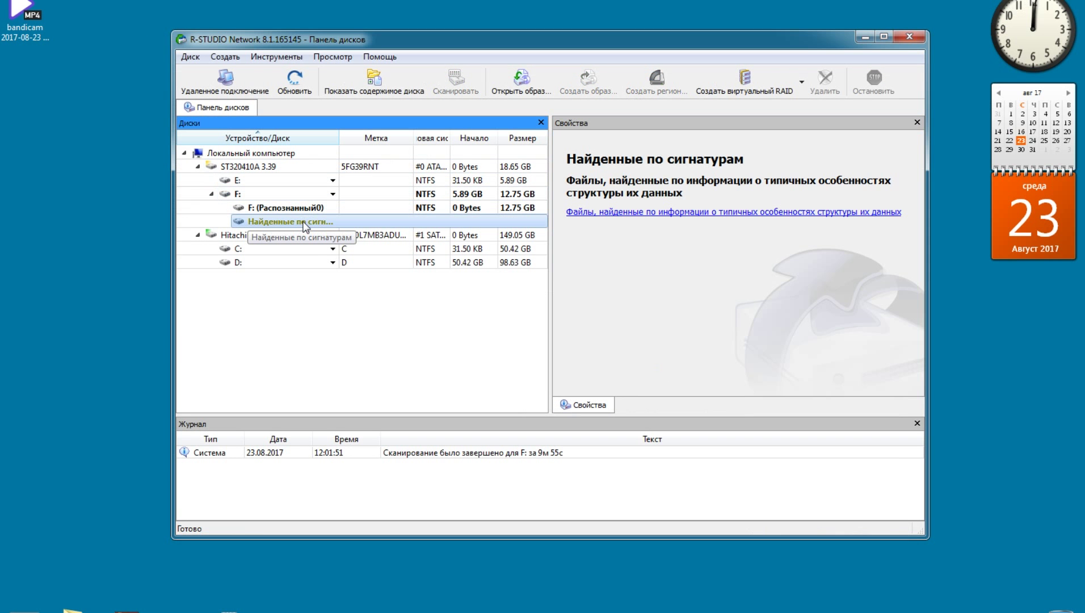
left_click(297, 209)
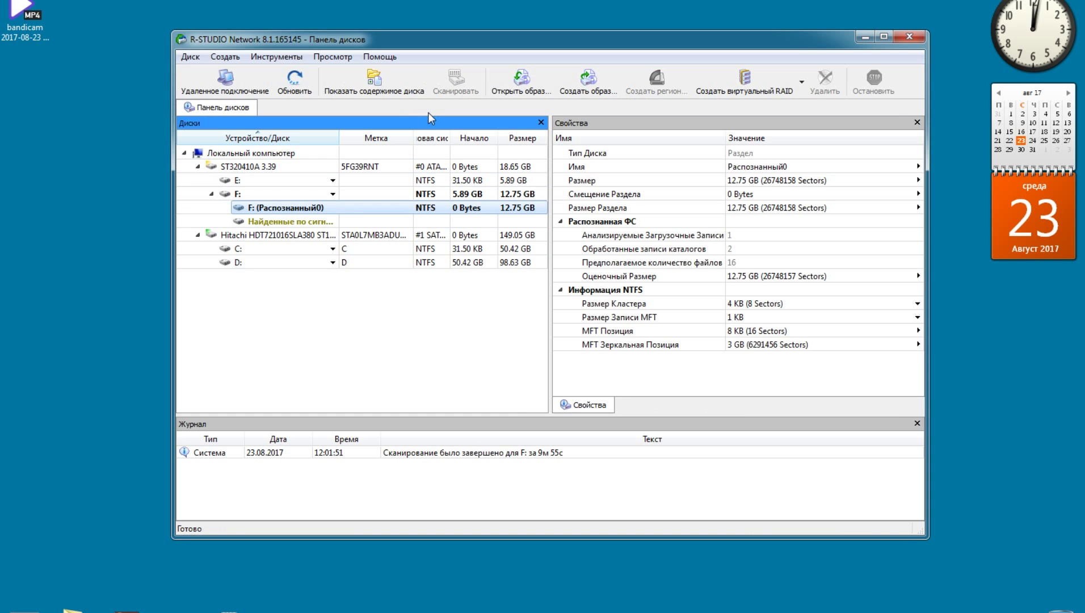
left_click(385, 86)
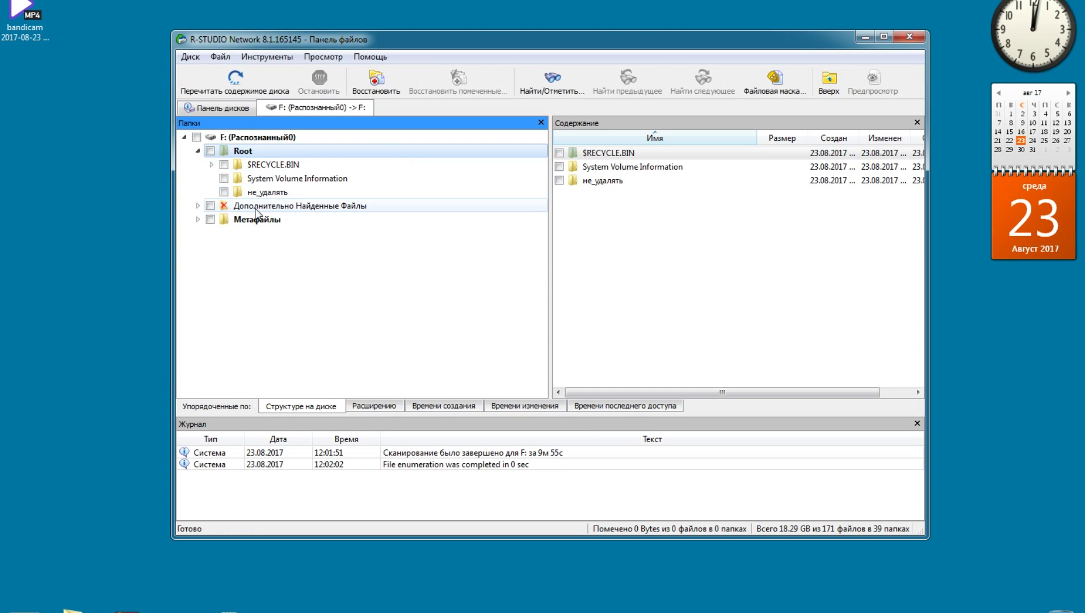
- Expand the additionally found files and examine the video, audio and graphics categories
left_click(198, 206)
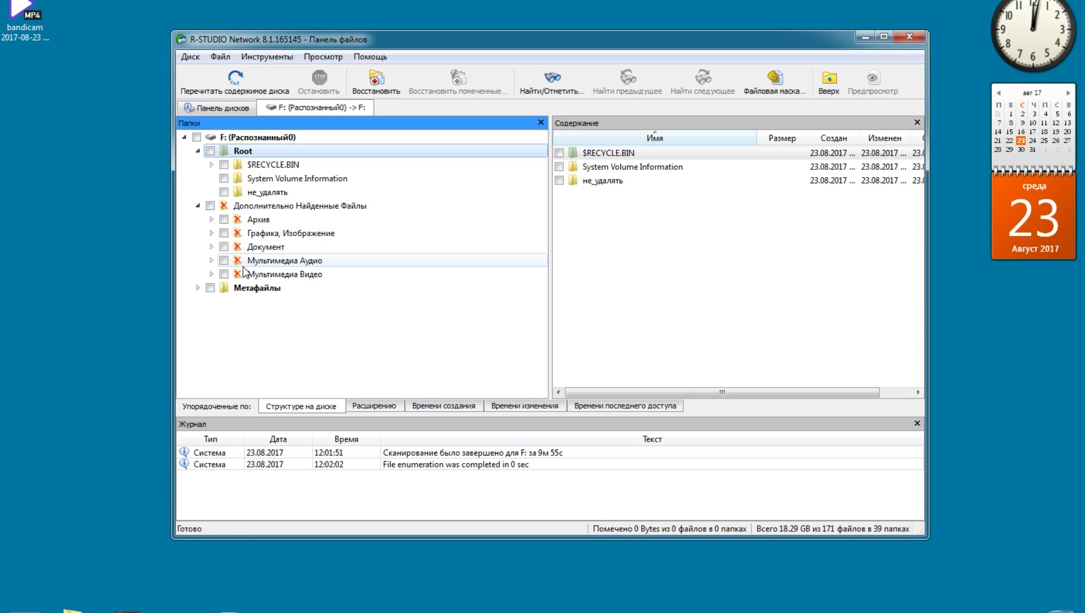
left_click(244, 206)
left_click(252, 274)
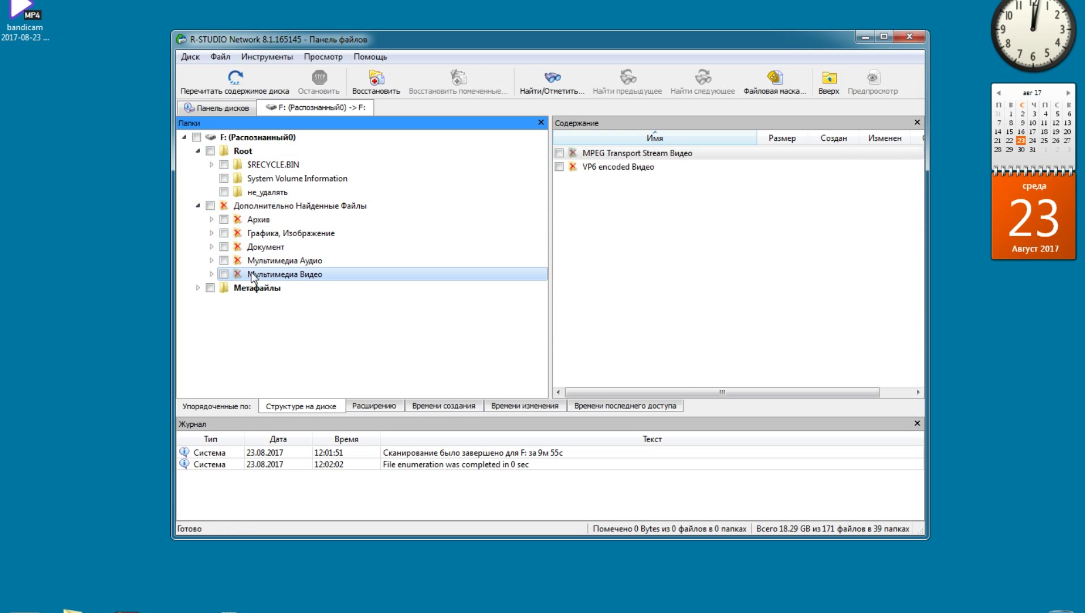
left_click(258, 261)
left_click(259, 238)
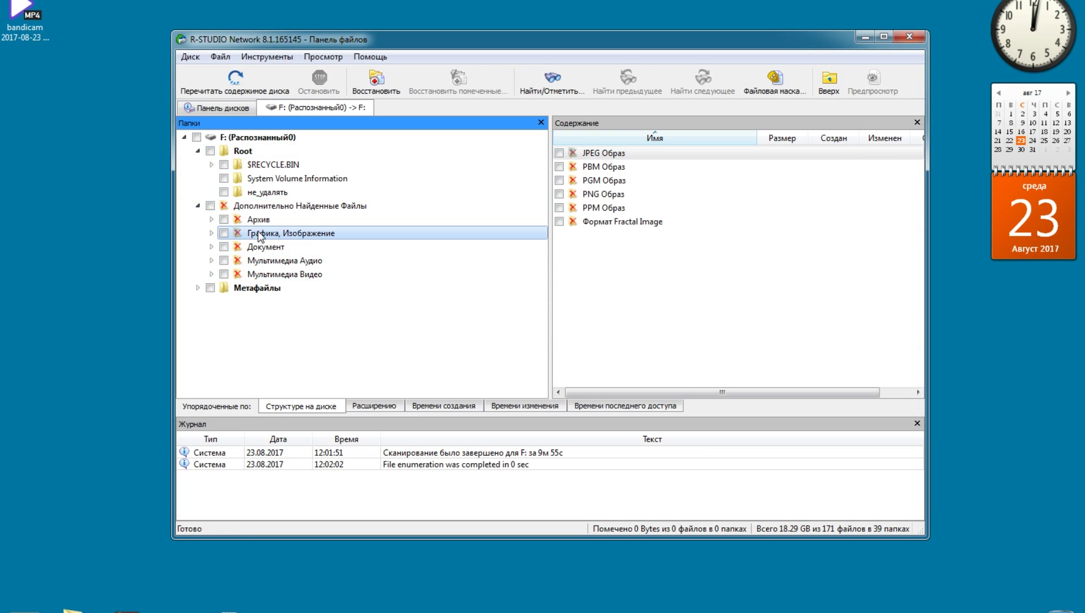
left_click(264, 260)
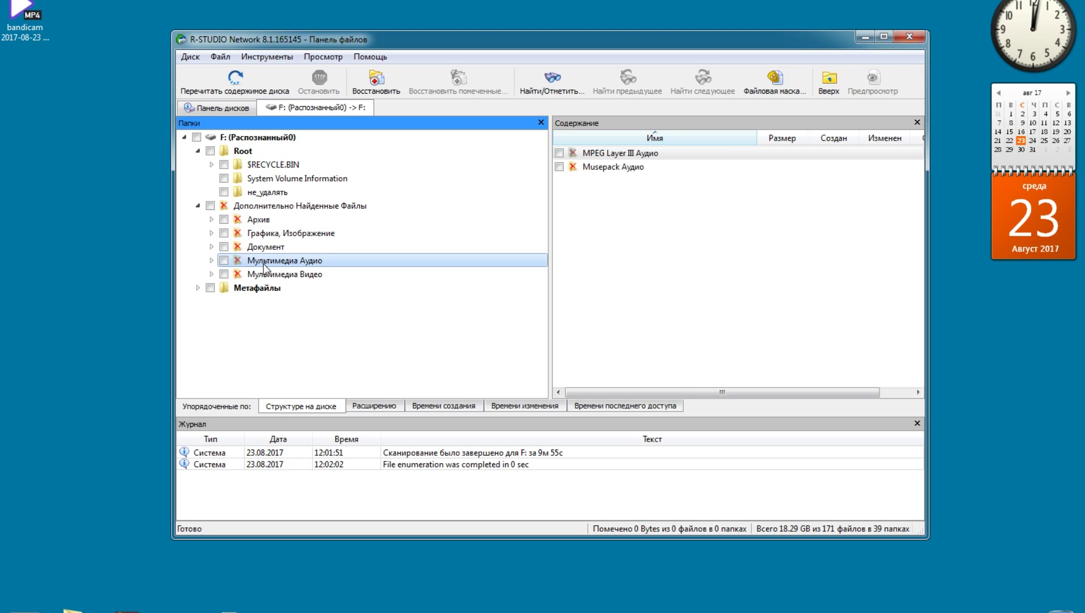
left_click(265, 273)
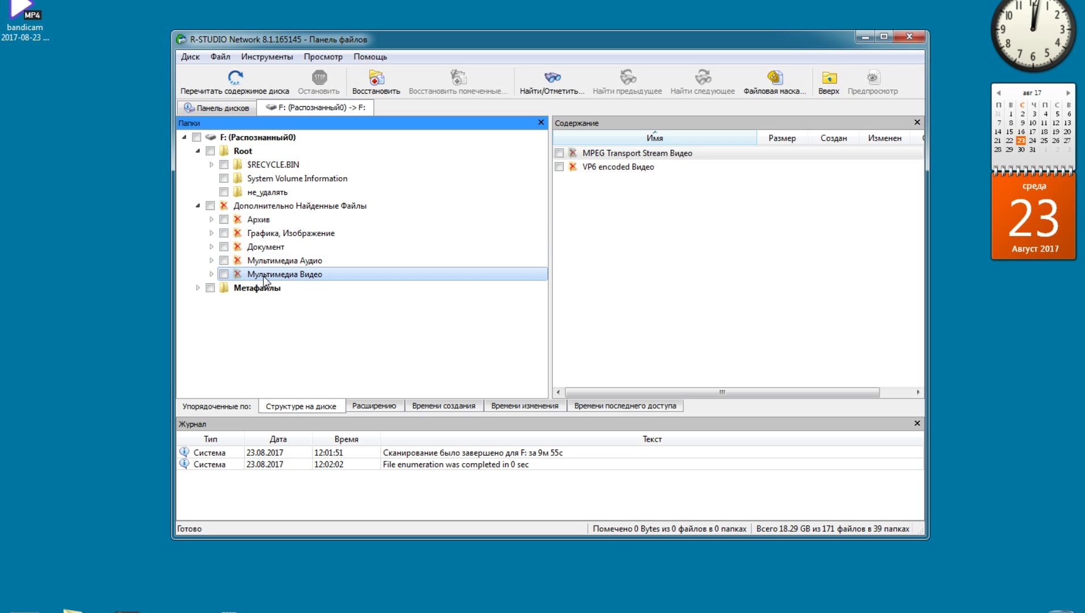
- Examine the archive, document and graphics categories of the additionally found files, and expand the Метафайлы folder
left_click(259, 220)
left_click(261, 247)
left_click(259, 221)
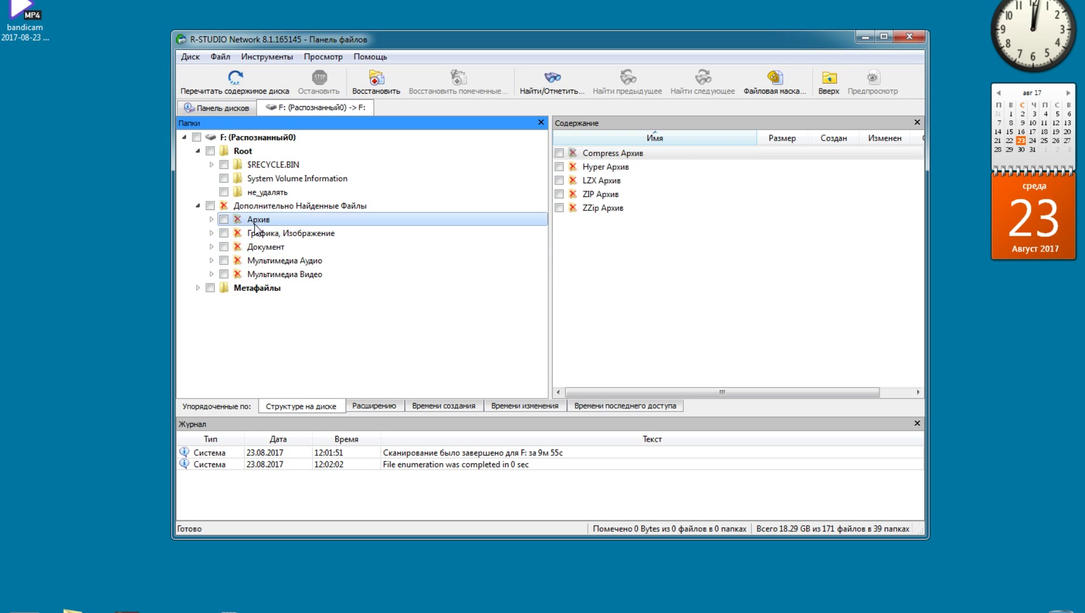
left_click(264, 234)
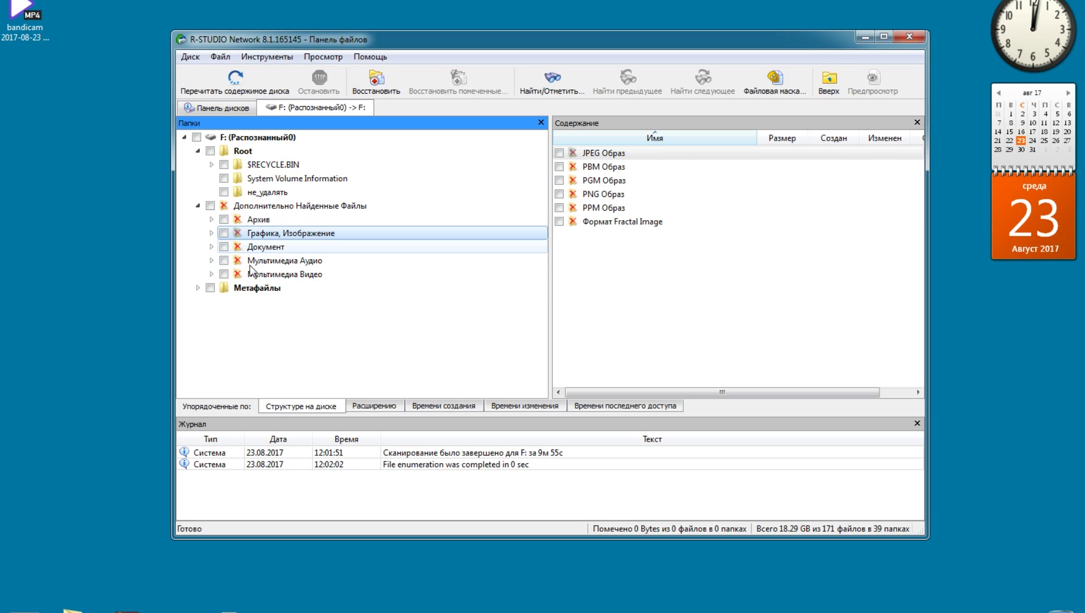
left_click(226, 289)
left_click(198, 288)
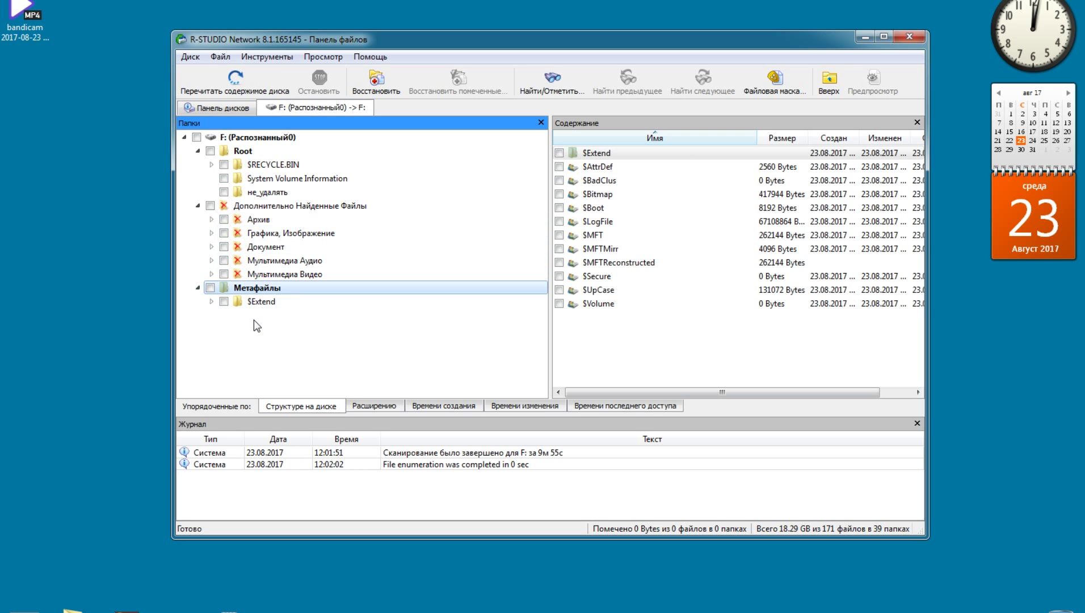
- Check the Root subfolders and the additionally found files, and close R-Studio without saving the scan information for F:
left_click(230, 152)
left_click(244, 192)
left_click(239, 180)
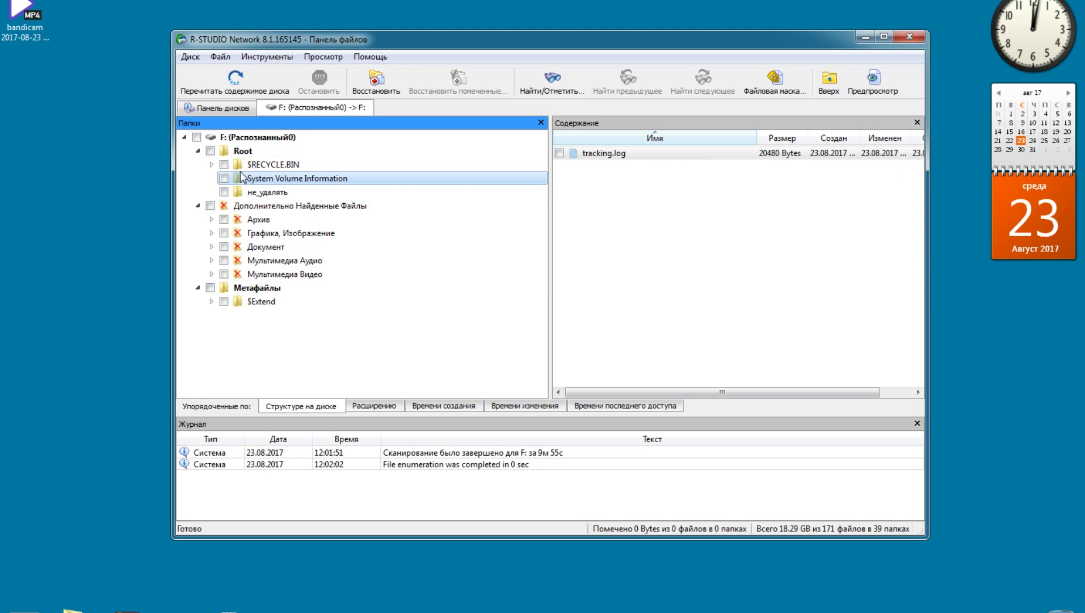
left_click(241, 165)
left_click(243, 192)
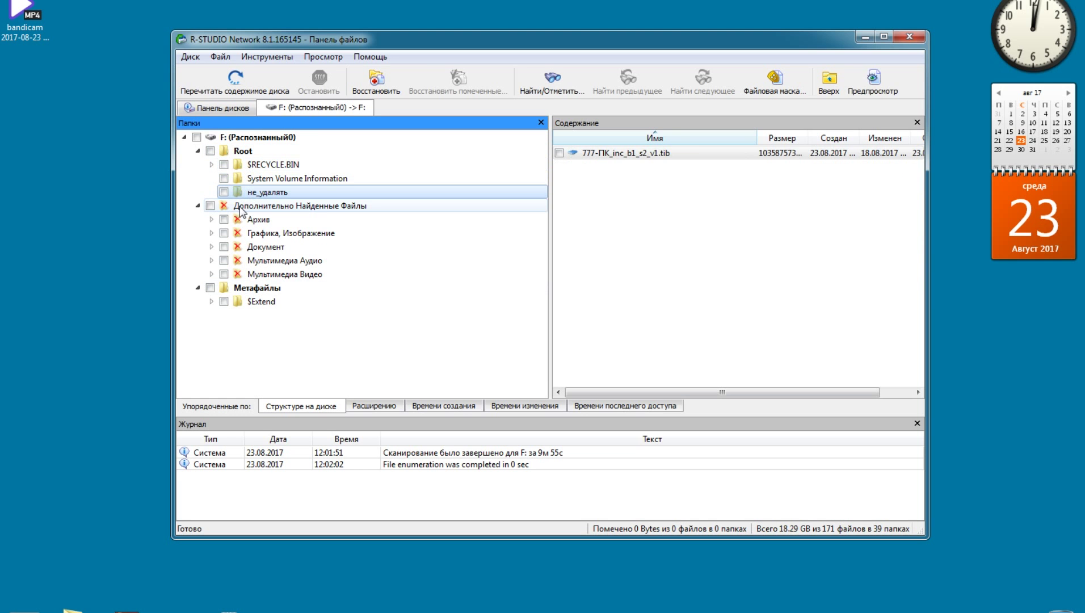
left_click(241, 212)
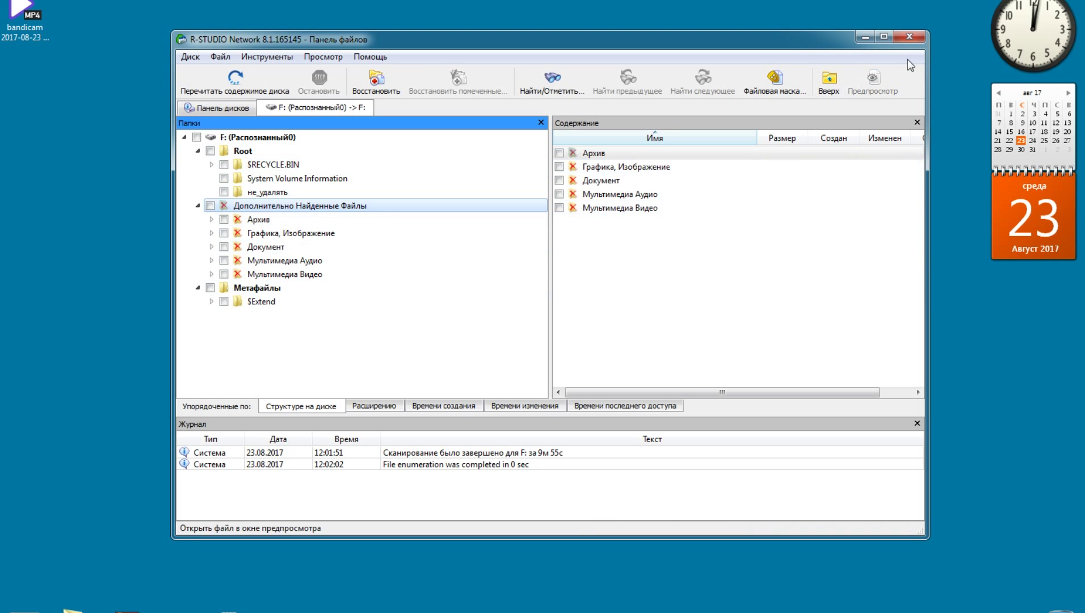
left_click(910, 38)
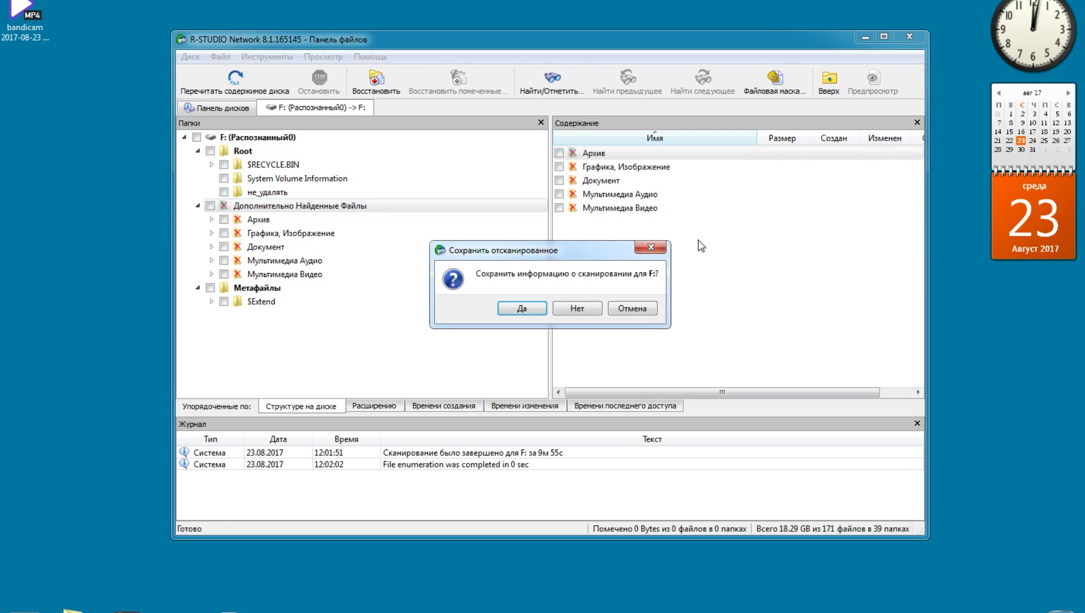
left_click(577, 308)
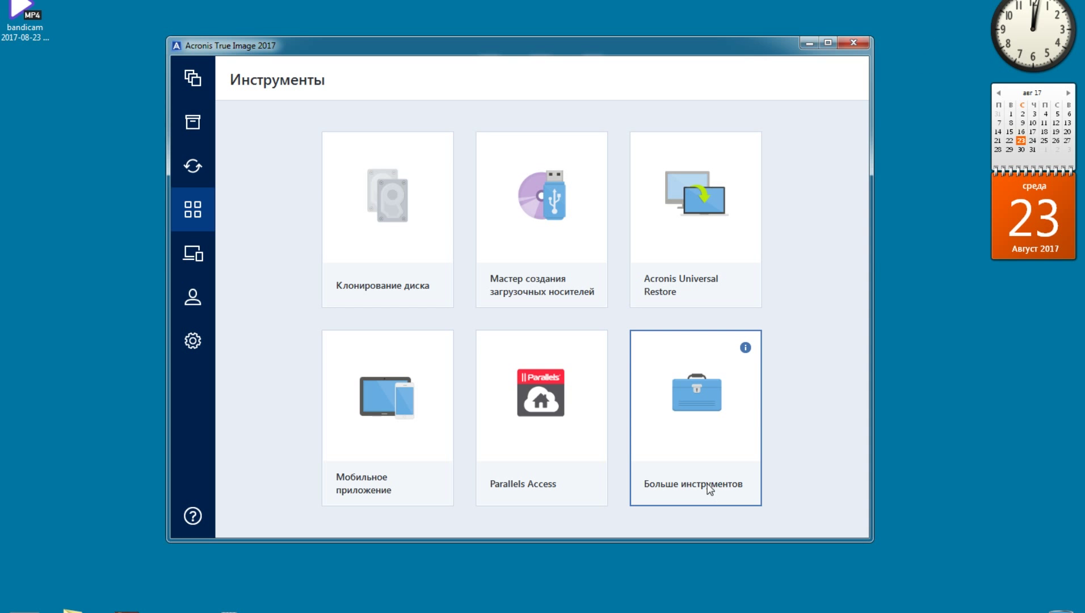
- Switch to Acronis True Image 2017, launch System Clean-up from the additional tools, and expand the system components and free disk space lists
left_click(710, 489)
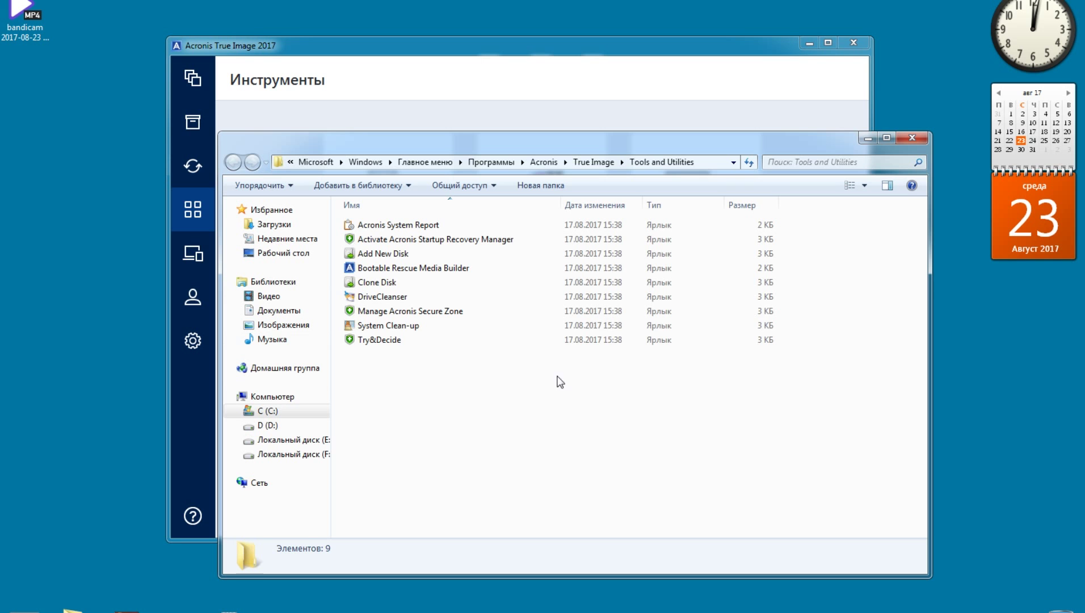
double_click(409, 326)
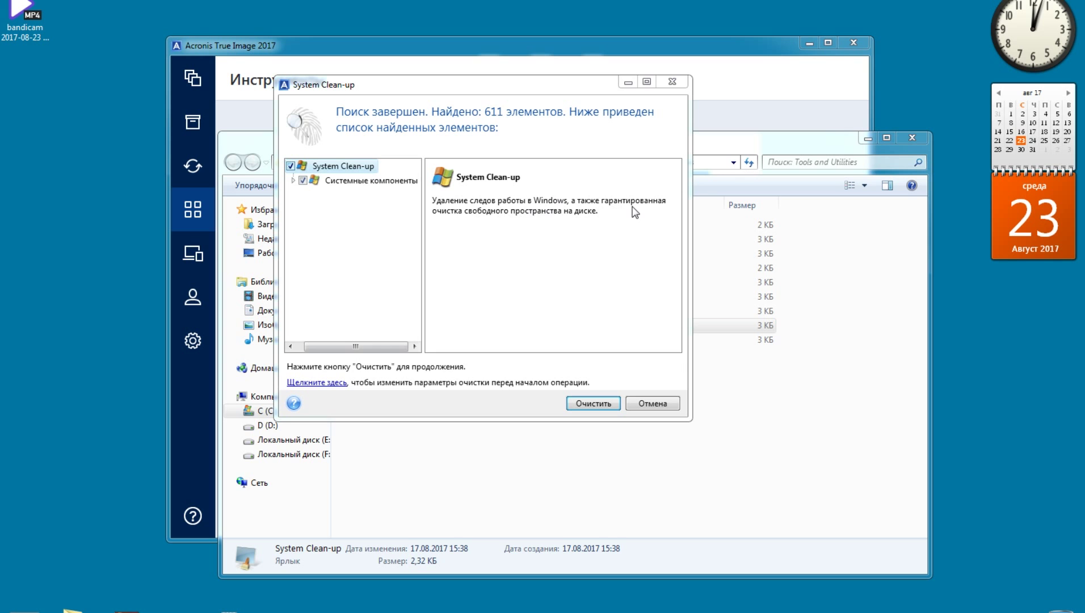
left_click(293, 181)
left_click_drag(424, 238, 501, 272)
left_click_drag(469, 92, 510, 102)
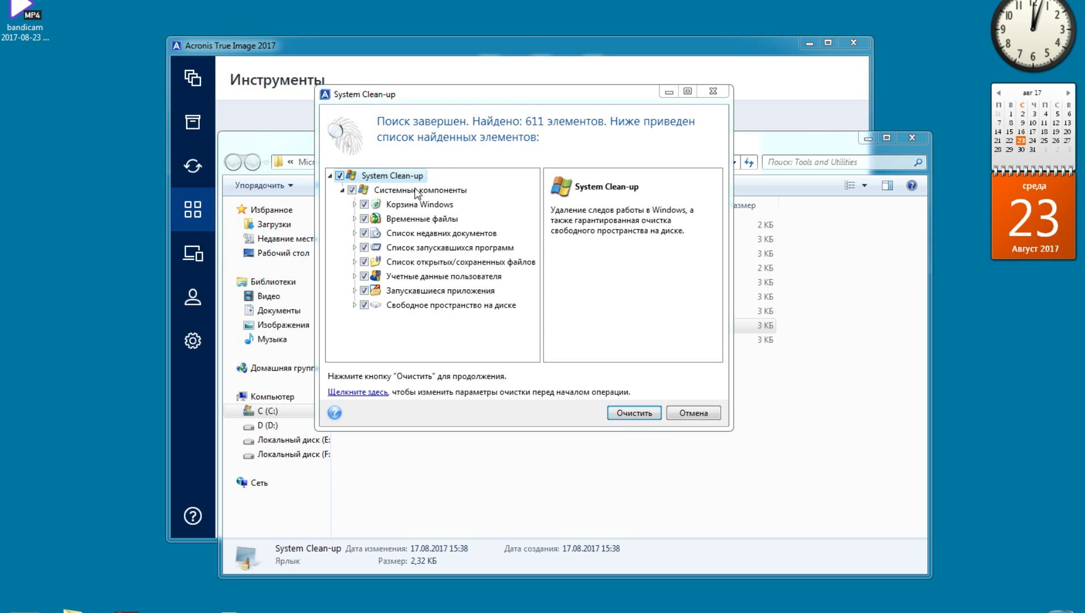
left_click(352, 305)
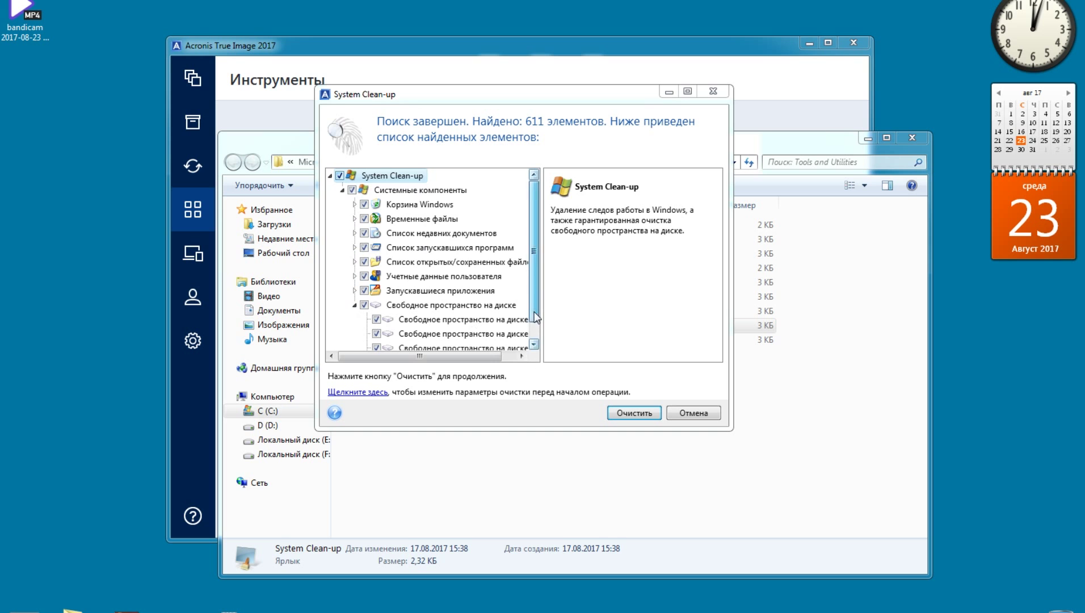
scroll(534, 308, "down", 1)
left_click_drag(540, 329, 562, 319)
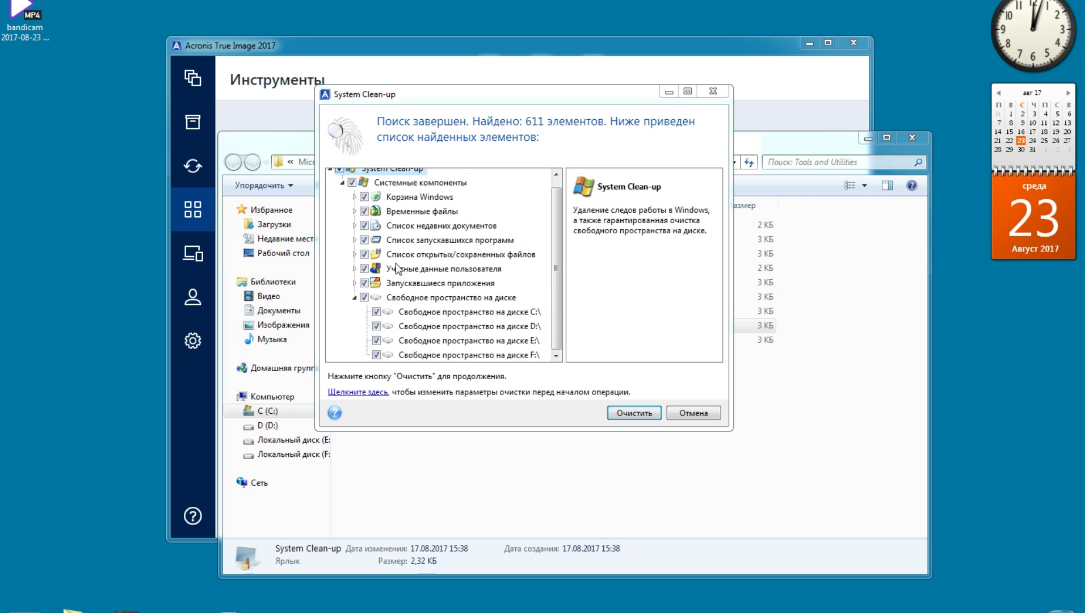
- Inspect the System Clean-up entries for recent documents, temporary files and free space on each disk
left_click(354, 226)
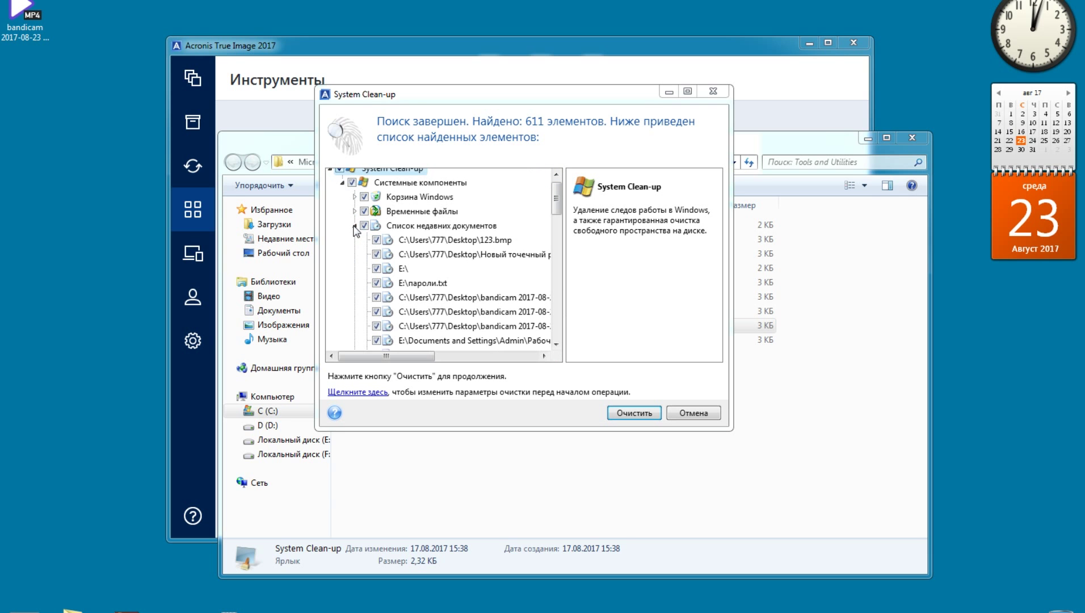
left_click(354, 226)
left_click(354, 211)
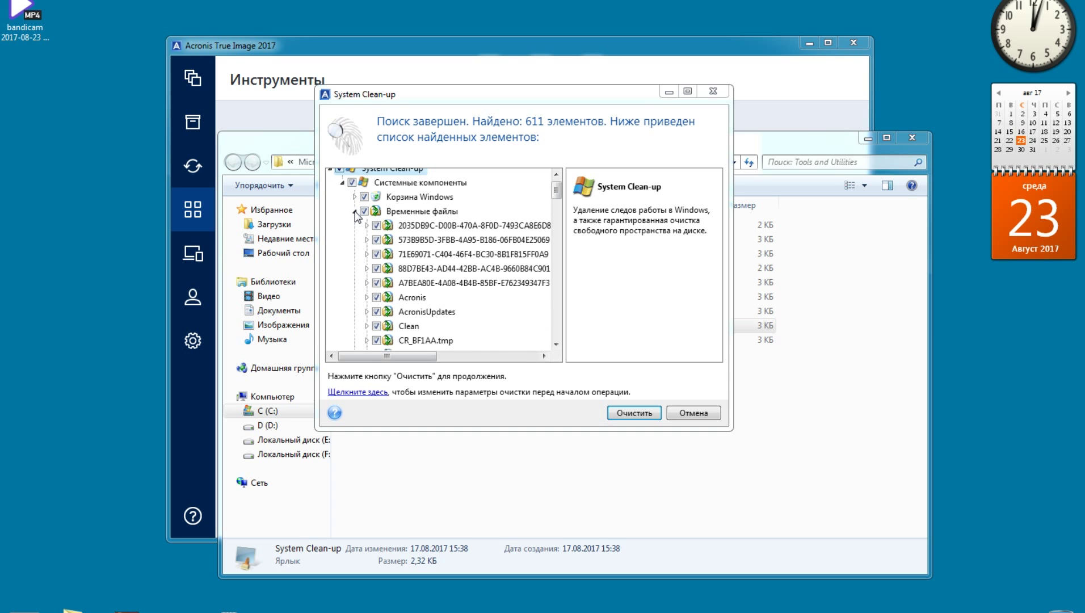
left_click(355, 211)
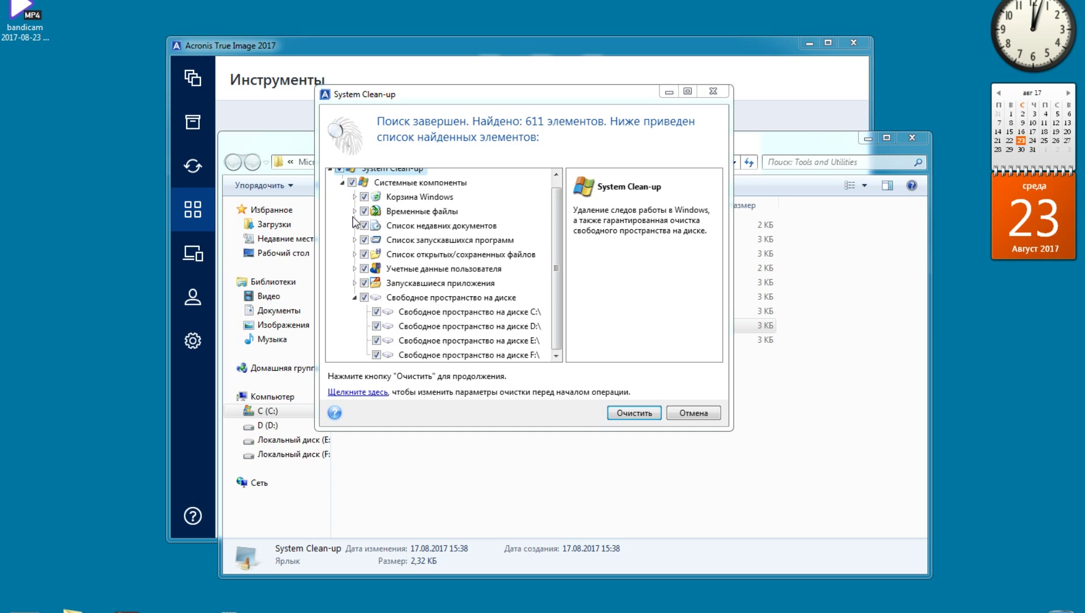
left_click(354, 297)
left_click(354, 305)
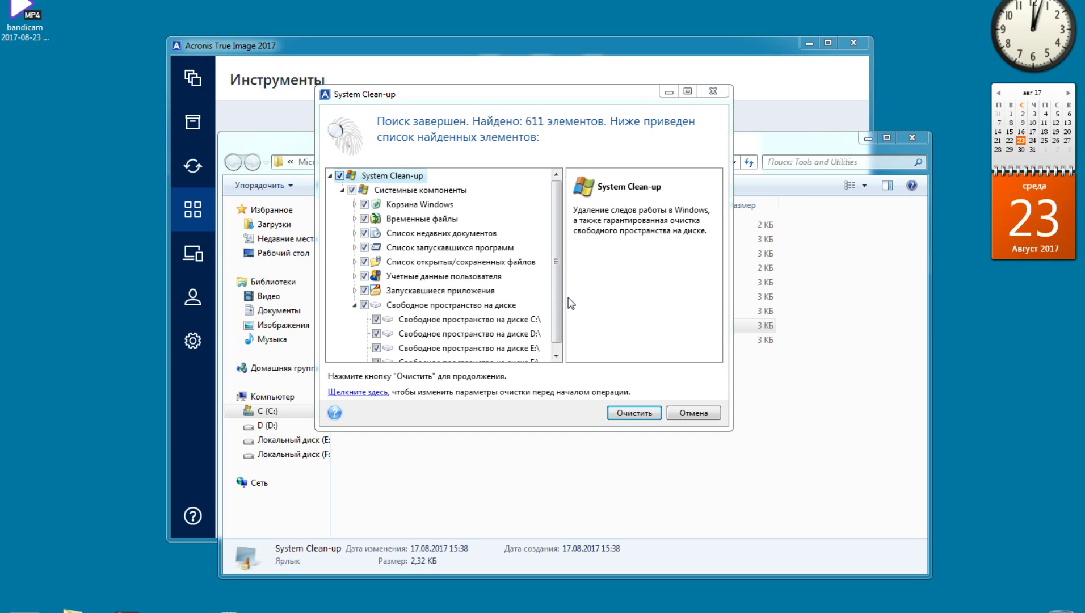
scroll(559, 284, "down", 1)
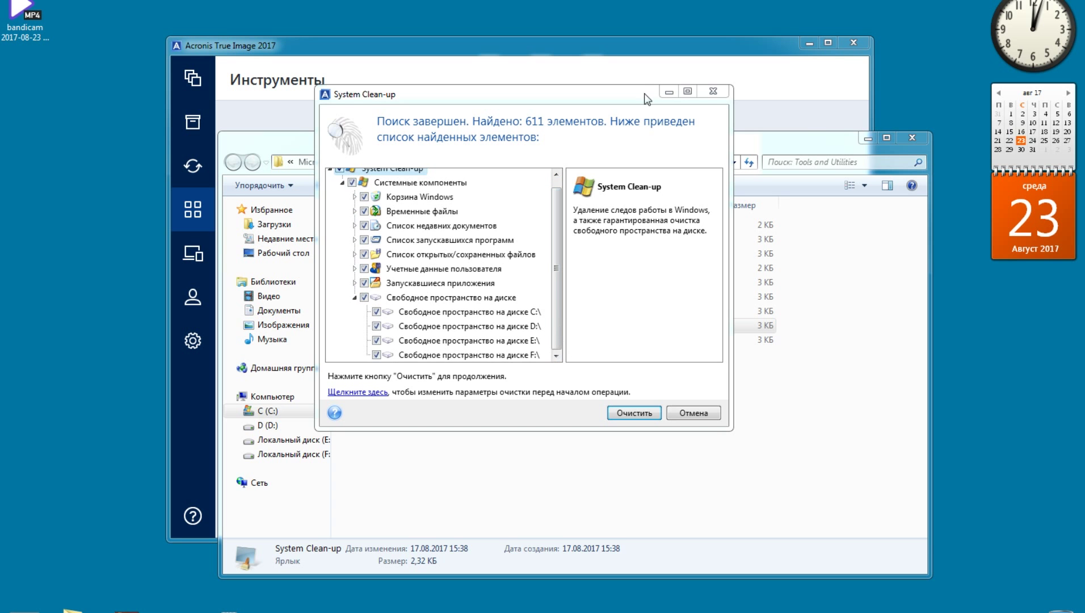
- Cancel System Clean-up without cleaning anything and close the Tools and Utilities folder
left_click_drag(627, 102, 606, 142)
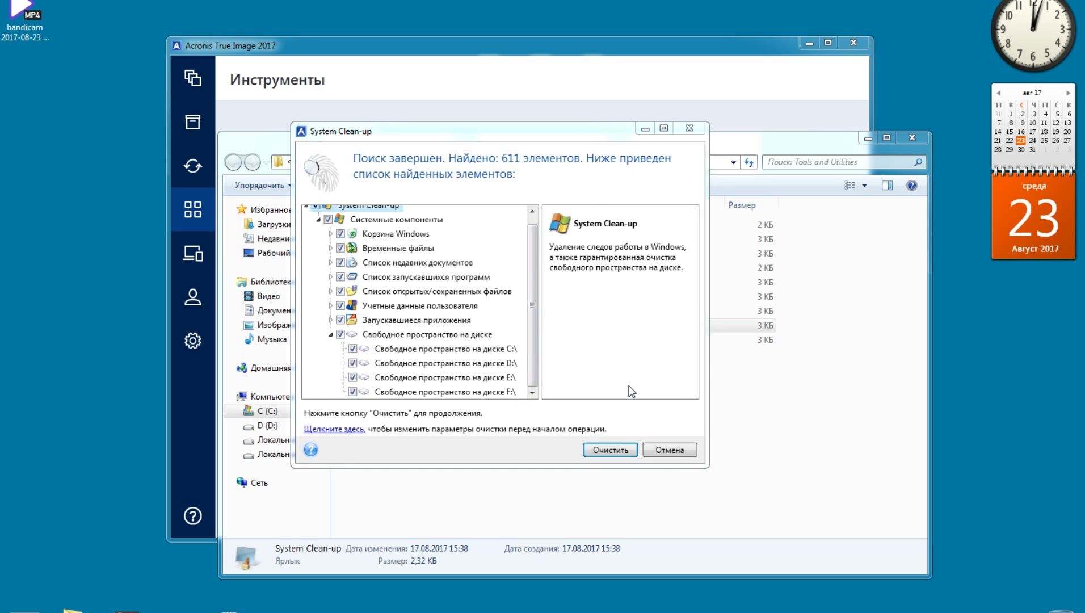
left_click_drag(555, 135, 574, 86)
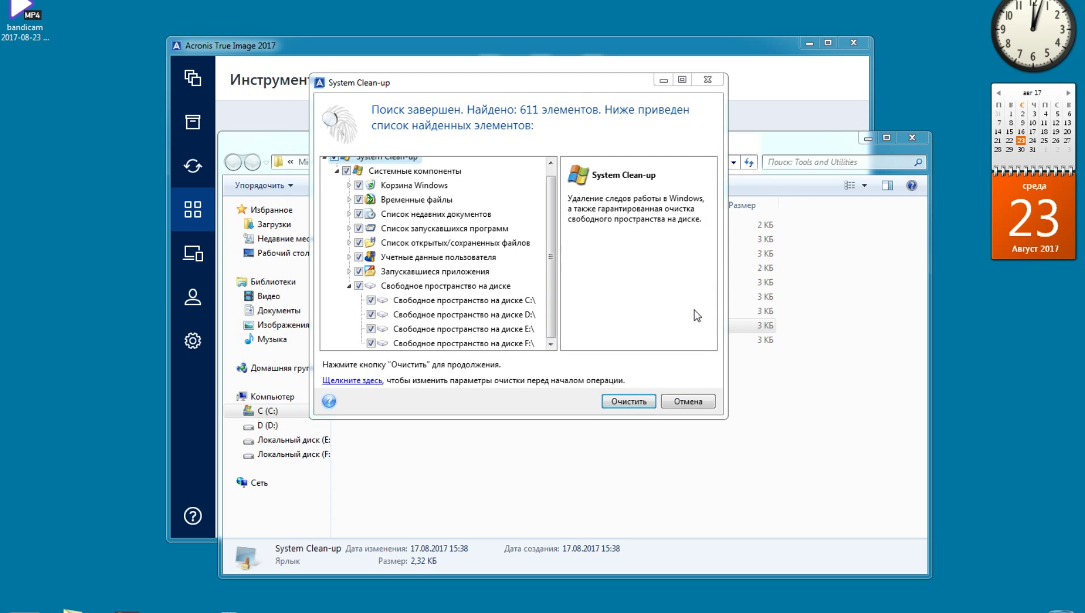
left_click(701, 401)
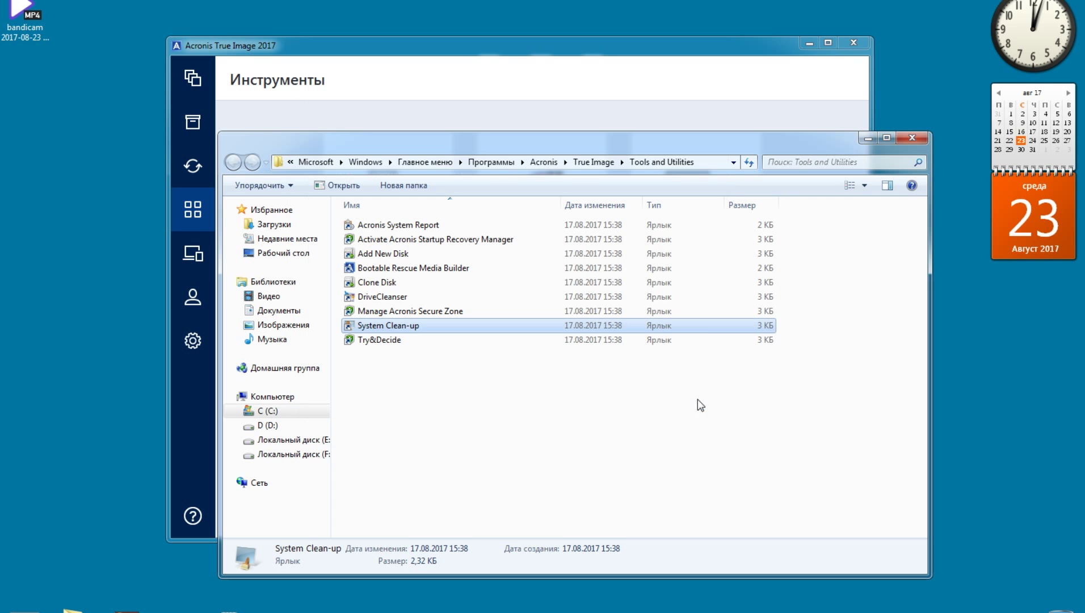
left_click(910, 138)
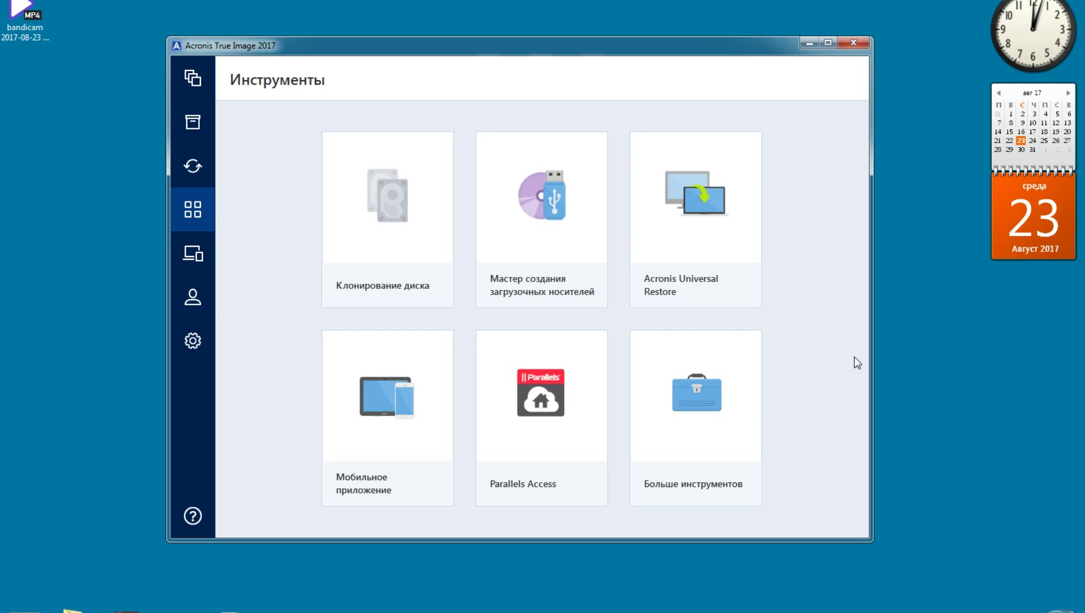